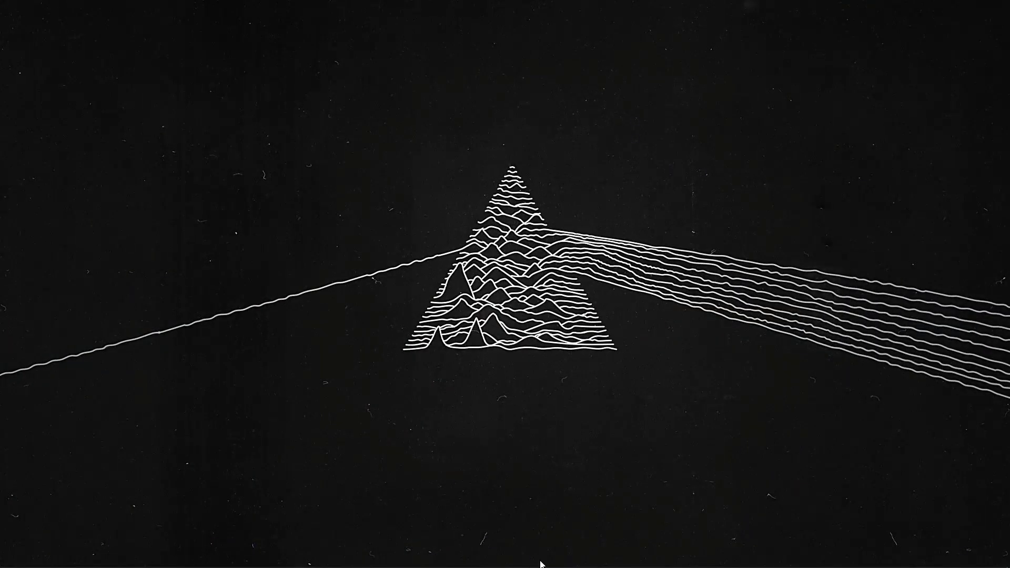
Switch to Photoshop and create a new 3000 by 3000 pixel document, fitted to the window.
mouse_move(548, 561)
left_click(310, 555)
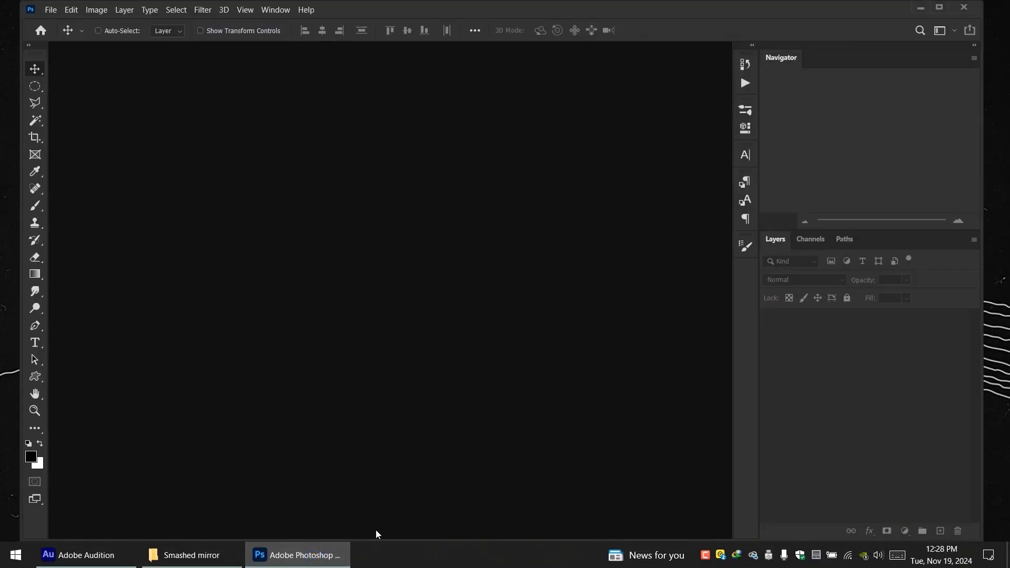
left_click(50, 10)
left_click(58, 20)
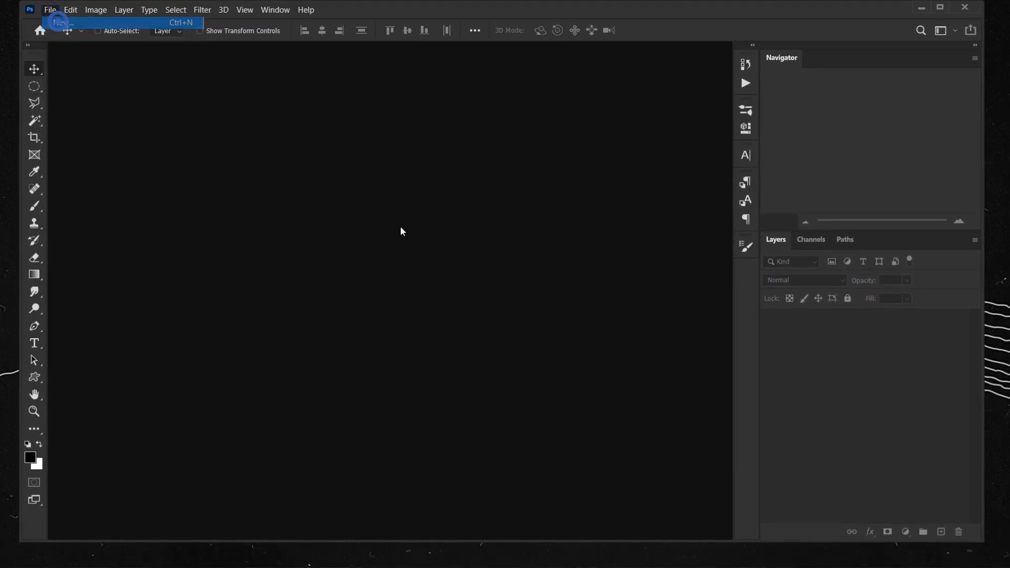
double_click(441, 195)
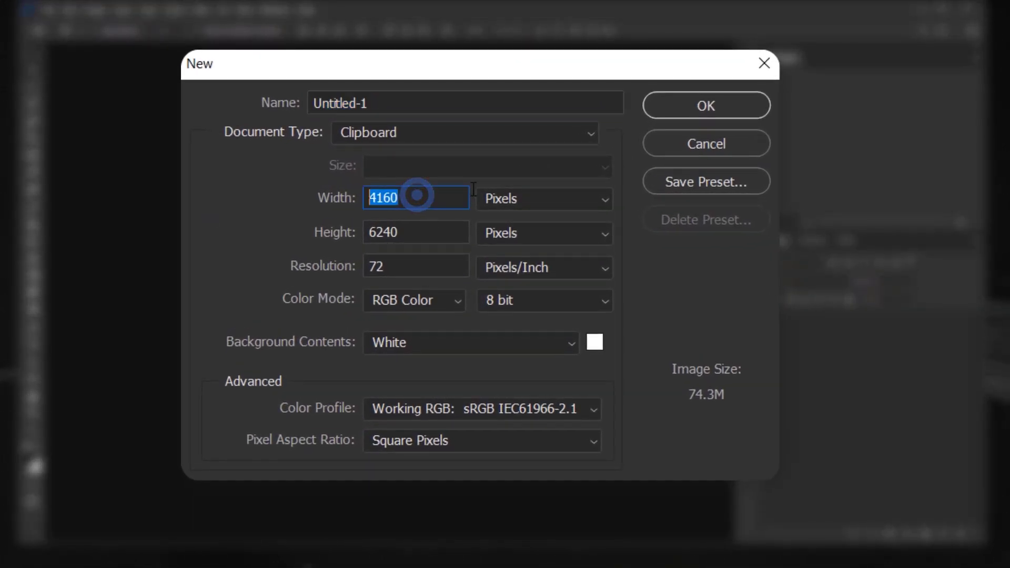
type("3000")
key("Tab")
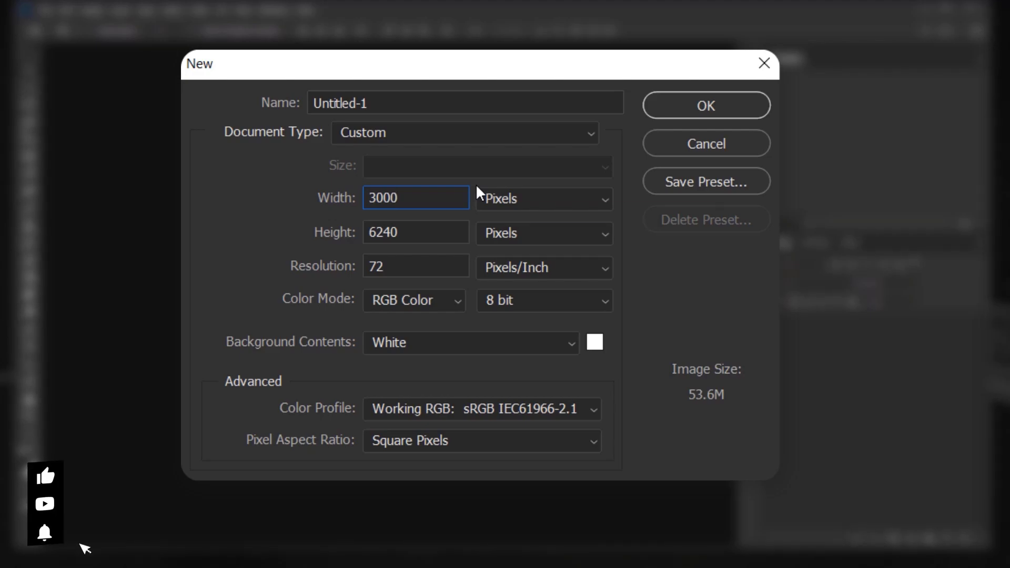
type("3000")
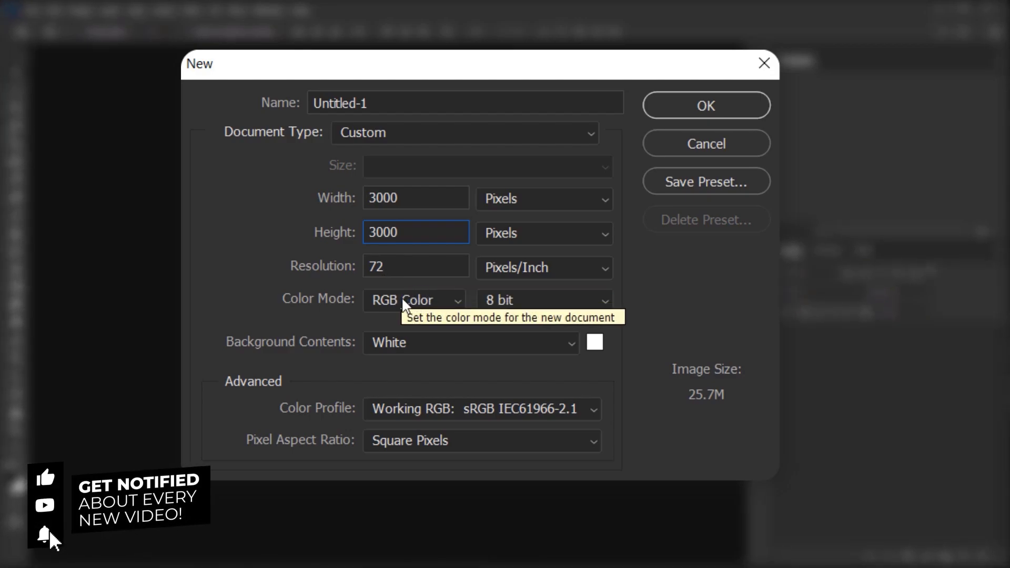
left_click(706, 105)
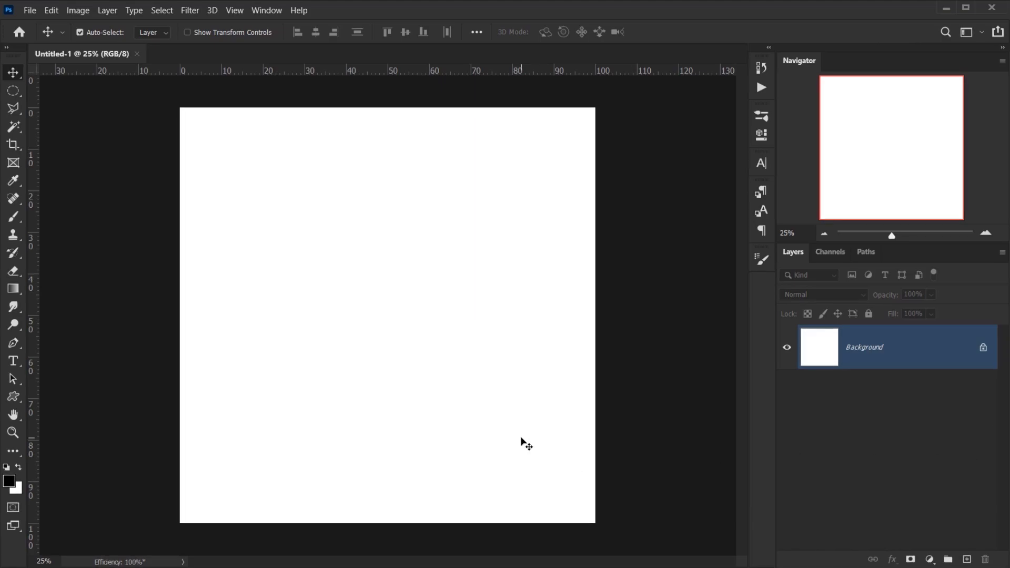
key("ctrl+0")
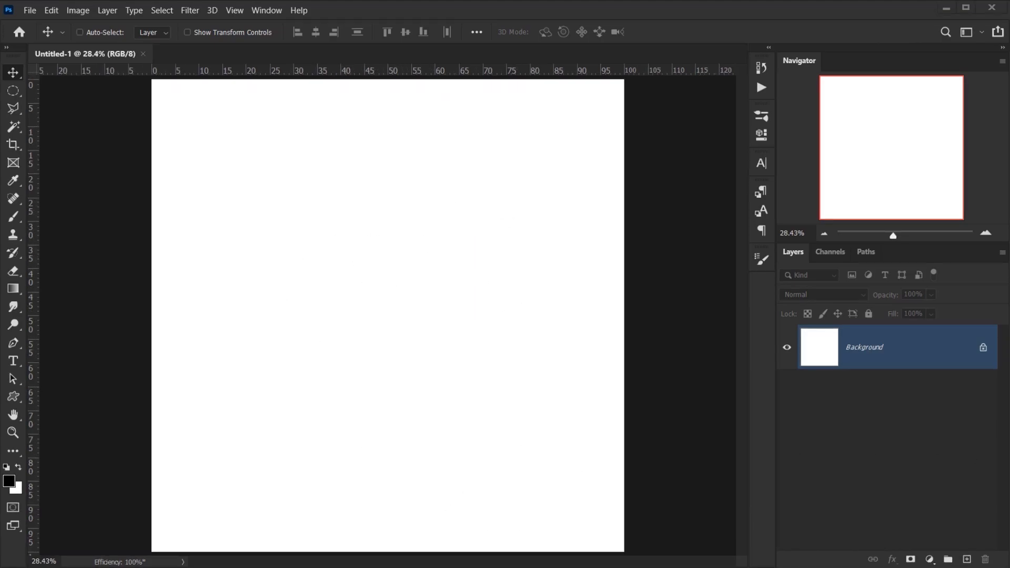
Open the curly-haired woman's portrait photo from the Smashed mirror folder as a separate Photoshop document.
key("alt+Tab")
left_click_drag(538, 156, 18, 551)
left_click_drag(95, 465, 304, 62)
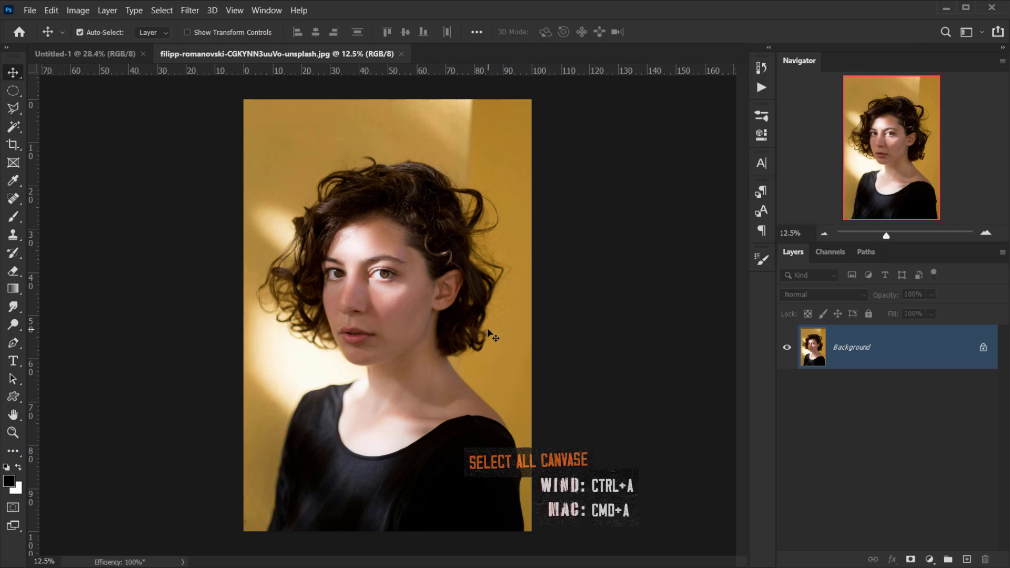
Copy the entire portrait image, close its file, and paste it in place into the blank square document.
key("ctrl+a")
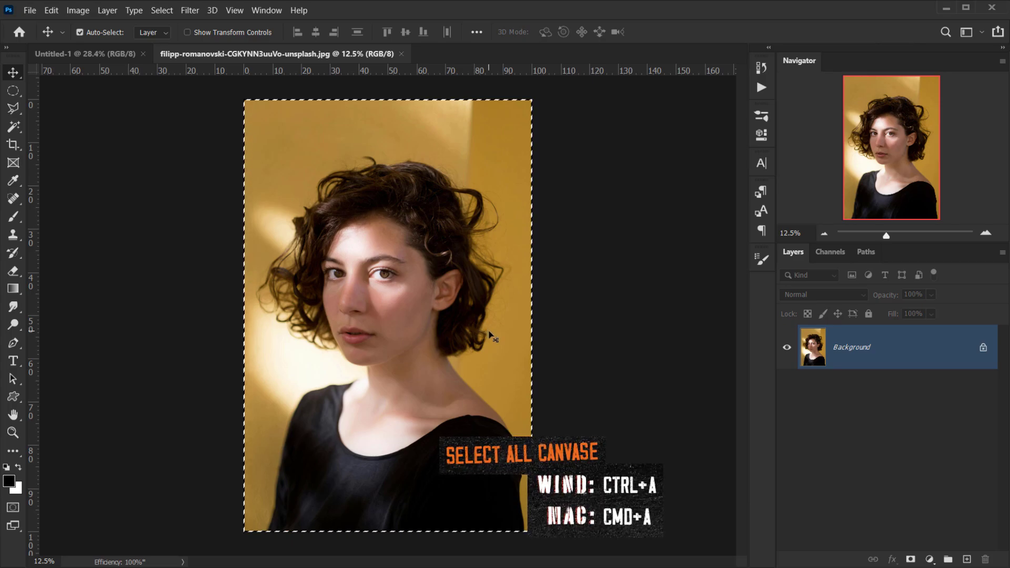
key("ctrl+c")
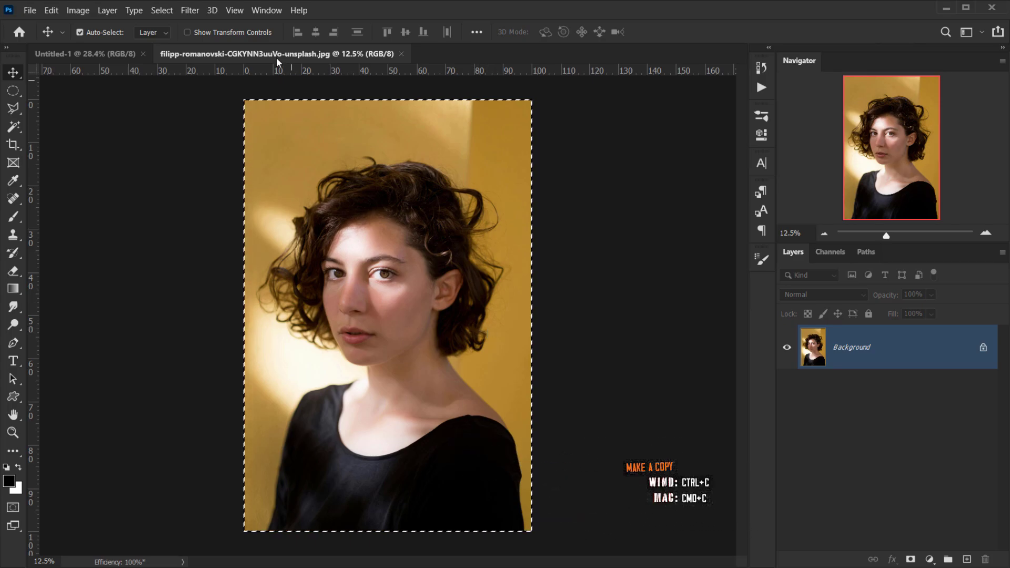
left_click(401, 54)
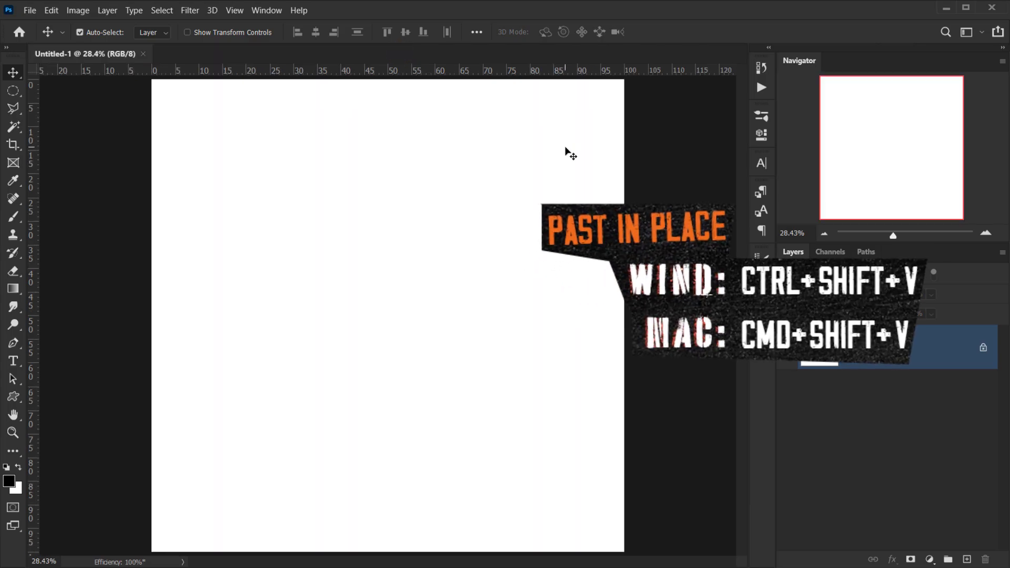
key("ctrl+shift+v")
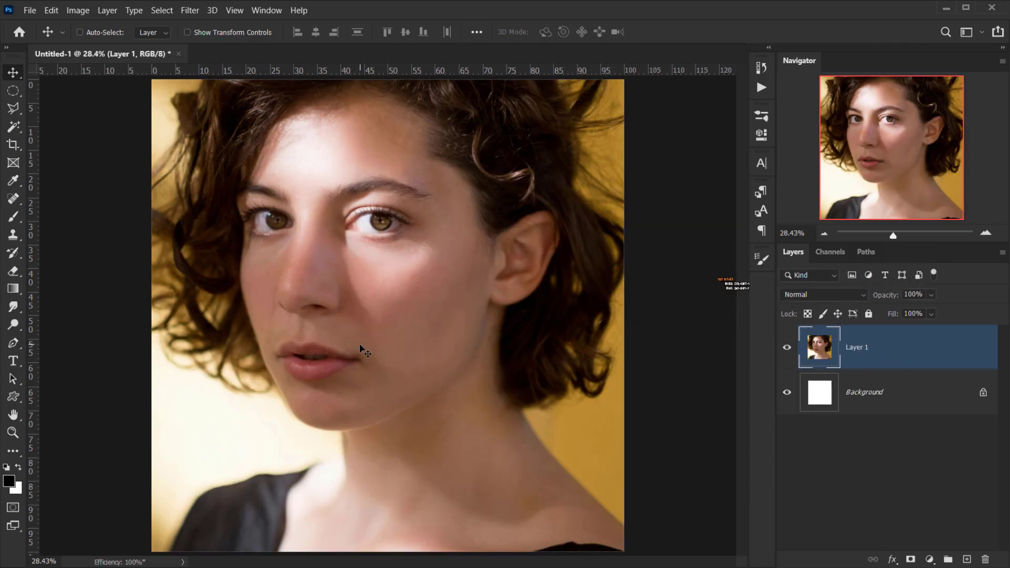
Move the pasted portrait down so the eye nearer the ear sits close to the canvas centre.
scroll(361, 352, "down", 2)
left_click_drag(419, 226, 419, 289)
scroll(340, 344, "up", 2)
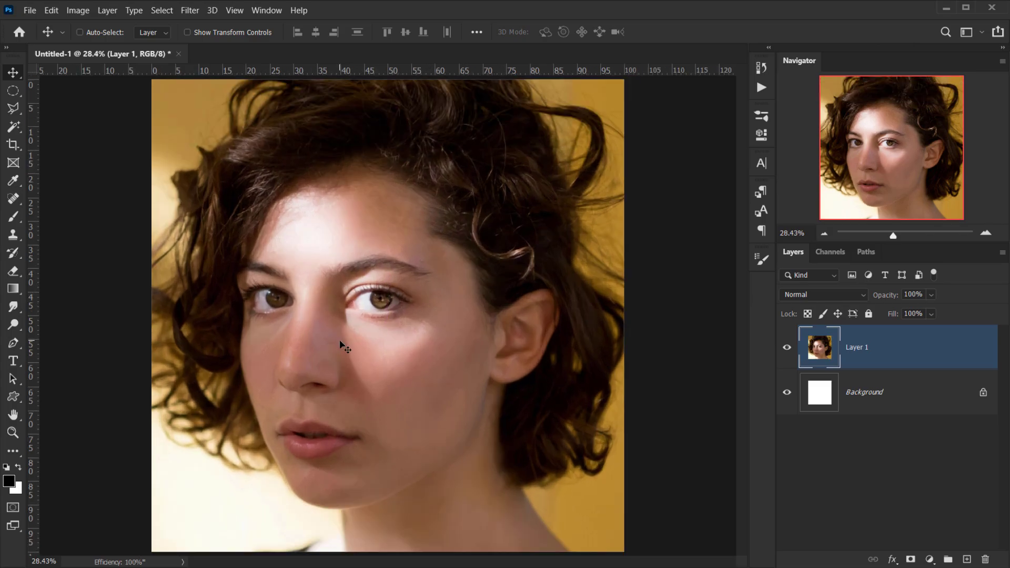
scroll(410, 261, "down", 2)
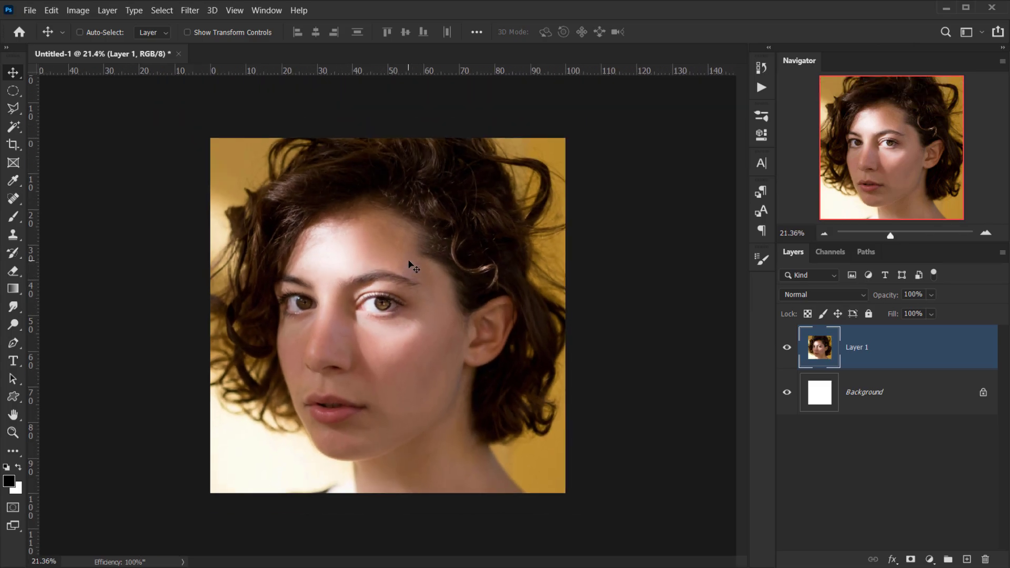
scroll(411, 311, "up", 1)
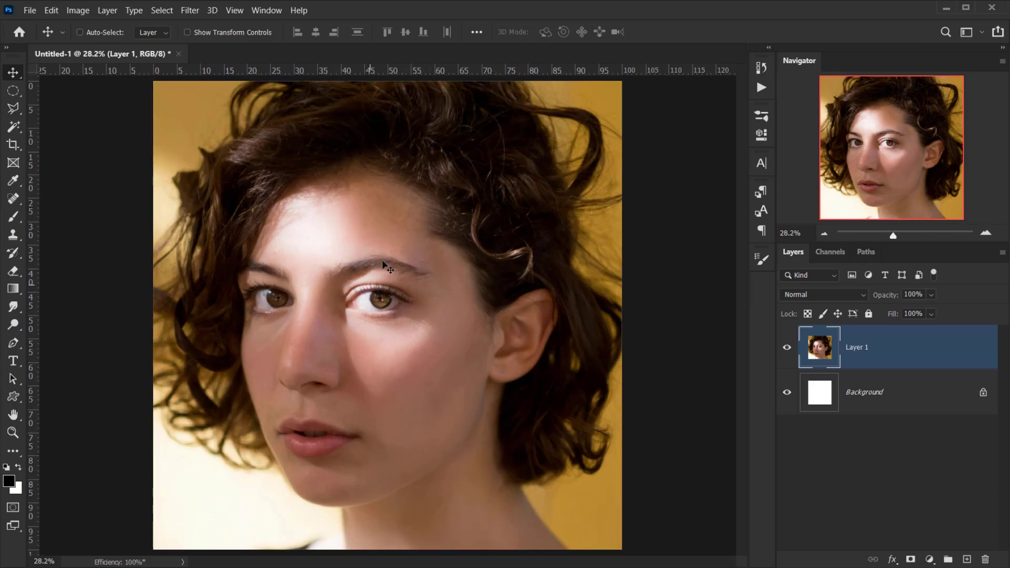
left_click_drag(391, 305, 392, 318)
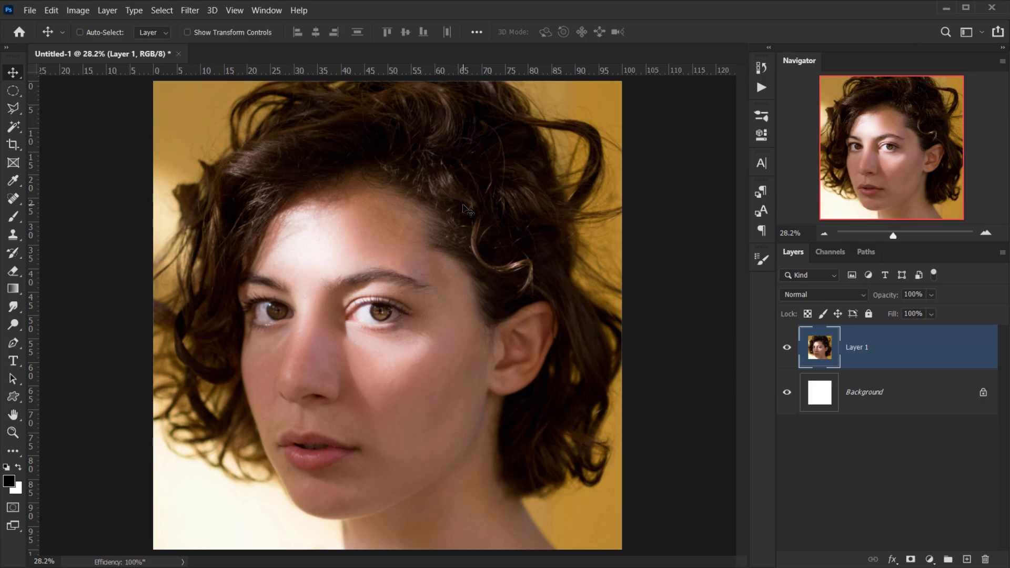
Add a horizontal and a vertical guide at 50% of the canvas, crossing at its centre.
key("ctrl+semicolon")
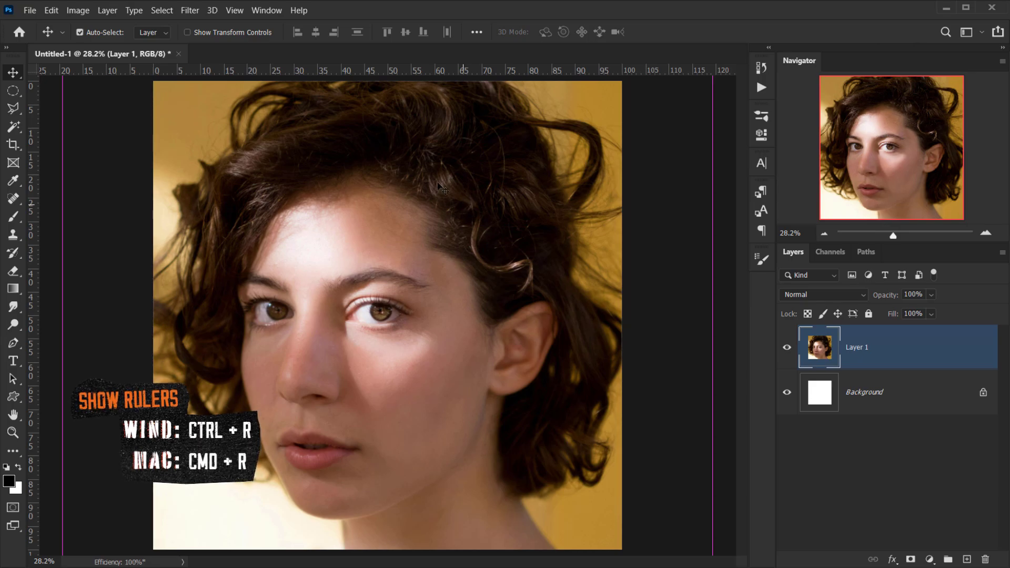
key("ctrl+semicolon")
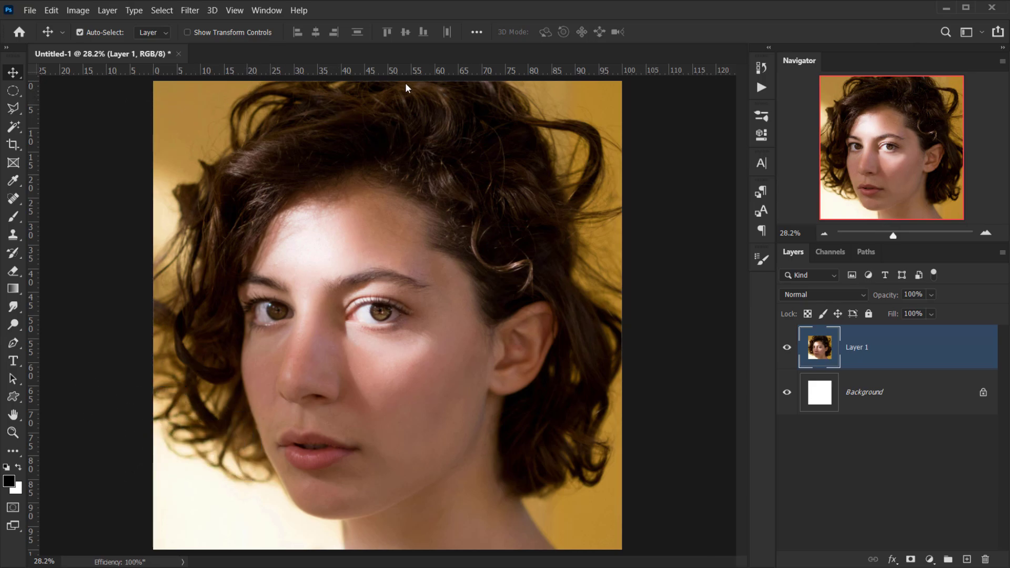
right_click(359, 69)
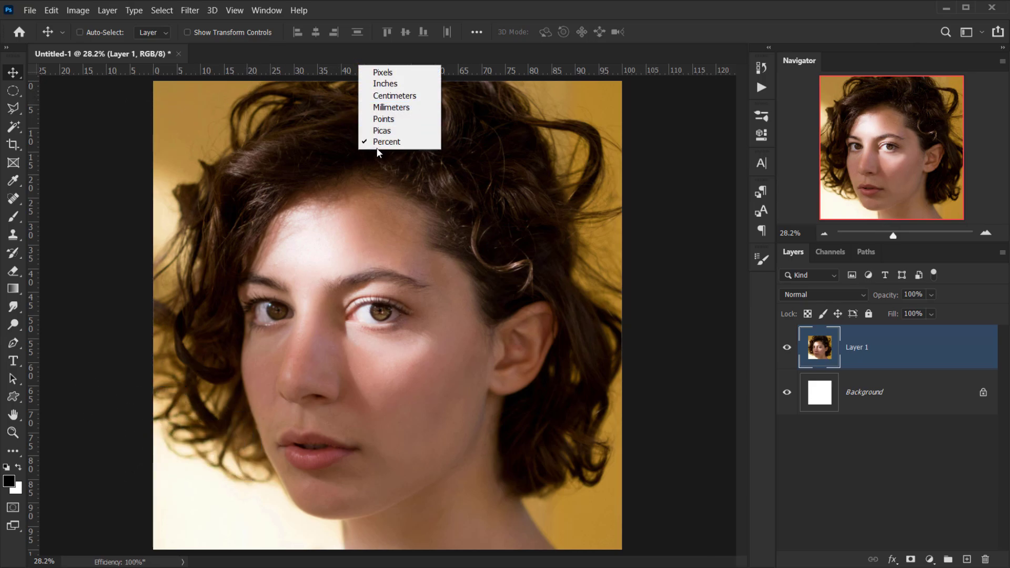
left_click(477, 68)
left_click_drag(447, 65, 419, 314)
left_click_drag(39, 327, 429, 344)
Fine-tune the portrait's position so the pupil of the central eye lines up with the guide intersection.
scroll(429, 344, "up", 1)
left_click_drag(385, 339, 386, 336)
key("shift+Right")
key("shift+Down")
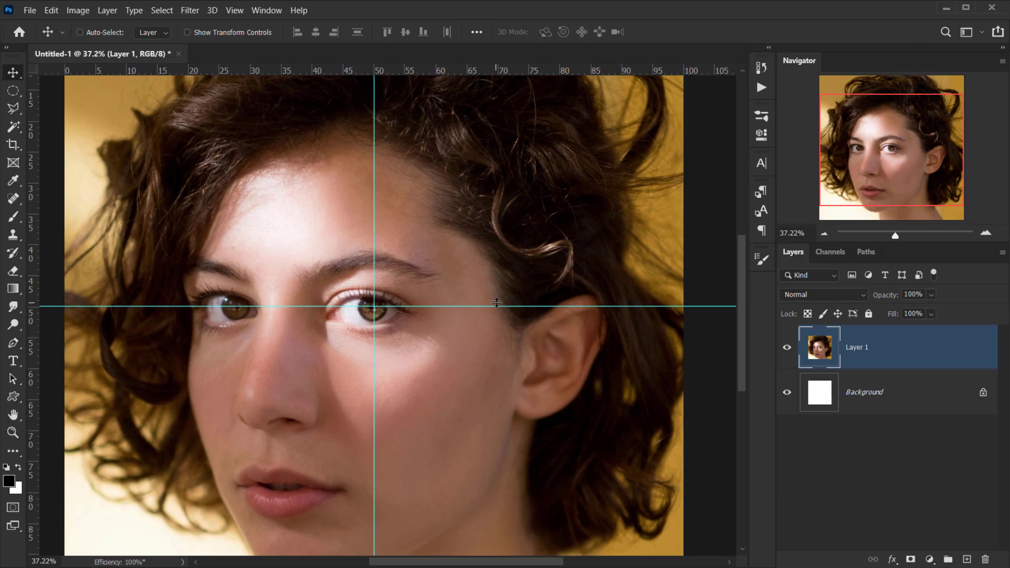
scroll(473, 310, "down", 5)
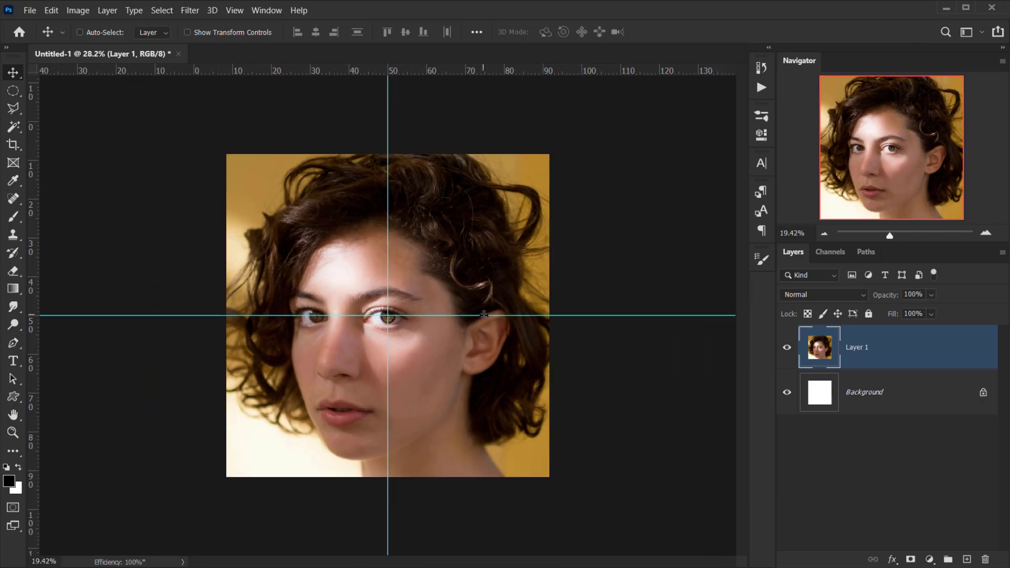
scroll(420, 326, "up", 4)
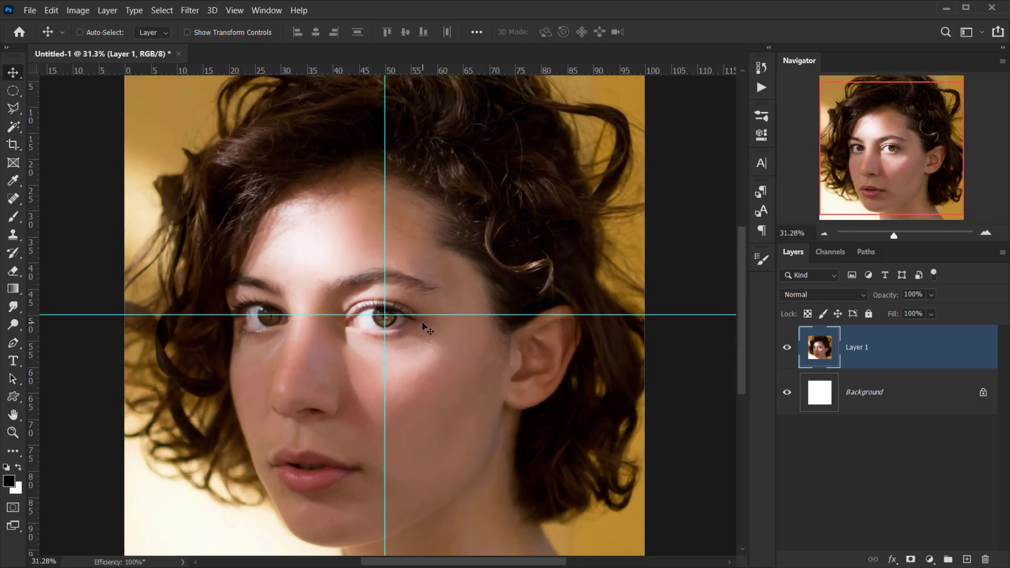
Rename the portrait layer "Main image" and place a duplicate of it directly underneath.
double_click(856, 347)
type("Main image")
key("Return")
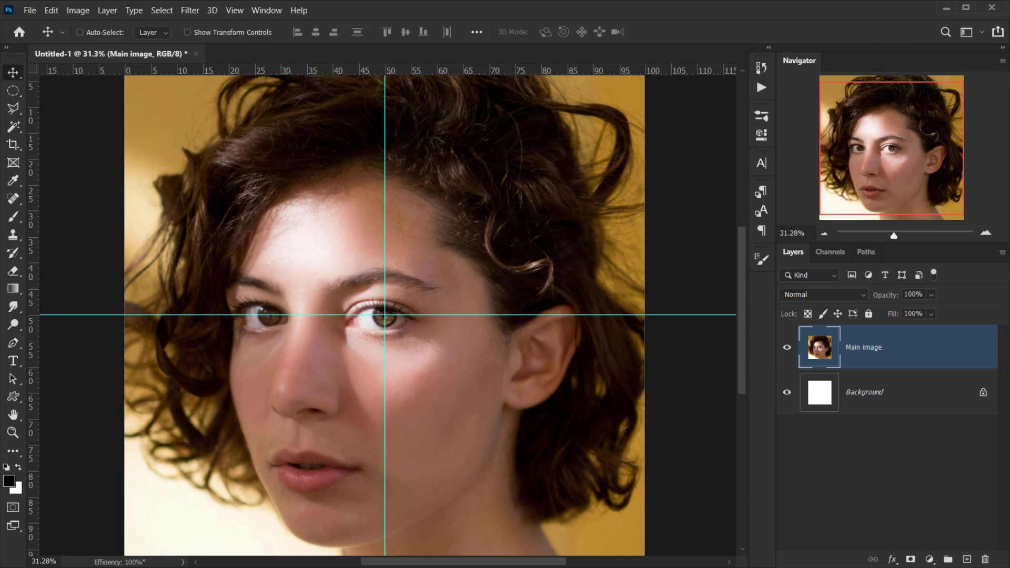
key("ctrl+j")
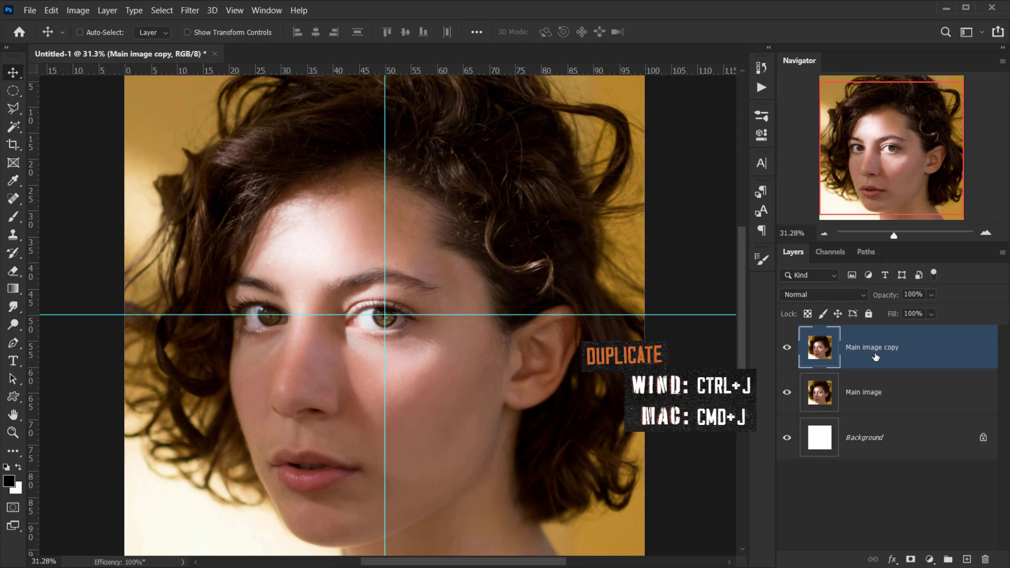
left_click_drag(875, 357, 875, 412)
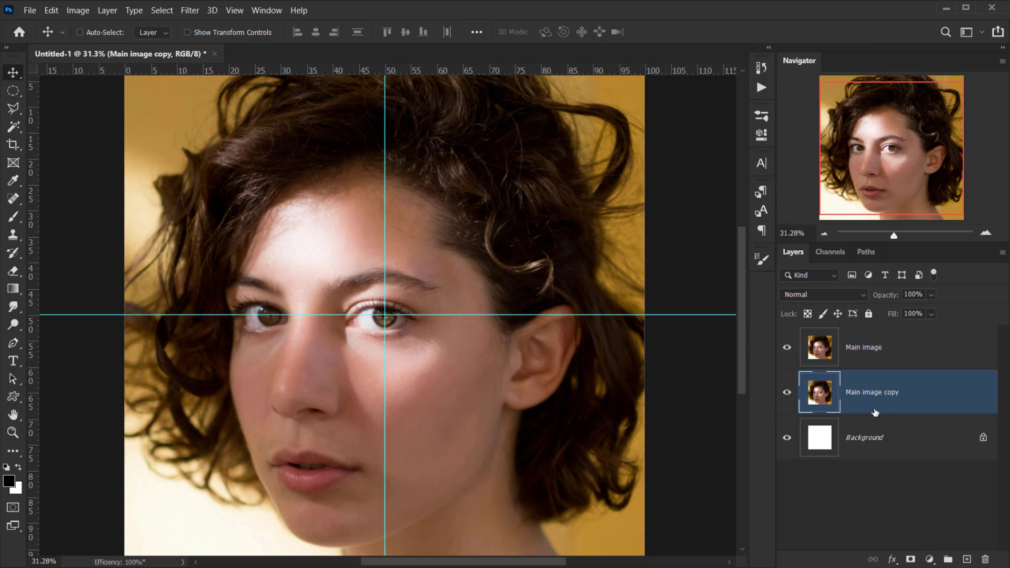
Rename the duplicate portrait layer "Blure" and convert it to a Smart Object.
double_click(869, 393)
type("Blure")
key("Return")
right_click(875, 397)
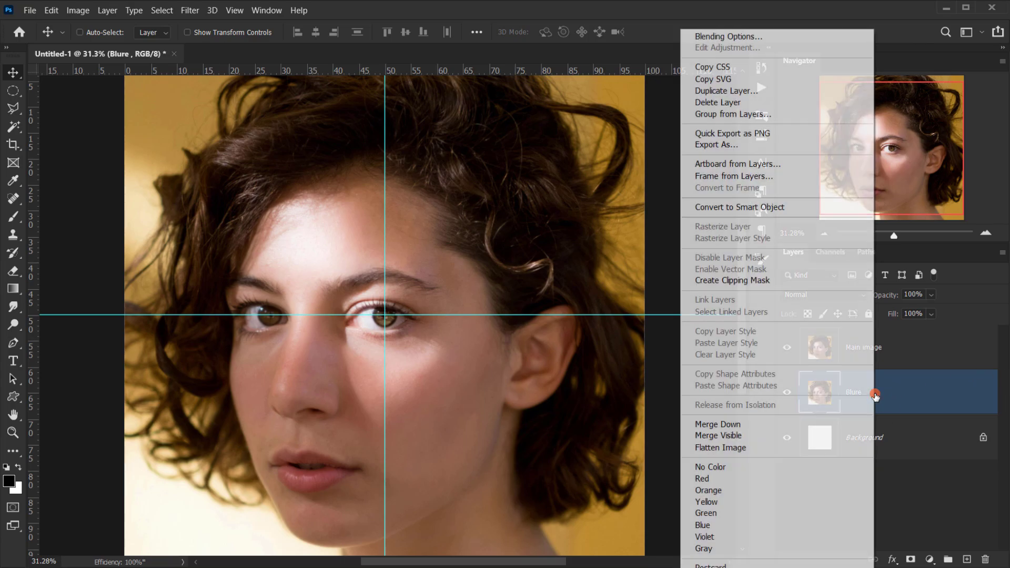
left_click(718, 206)
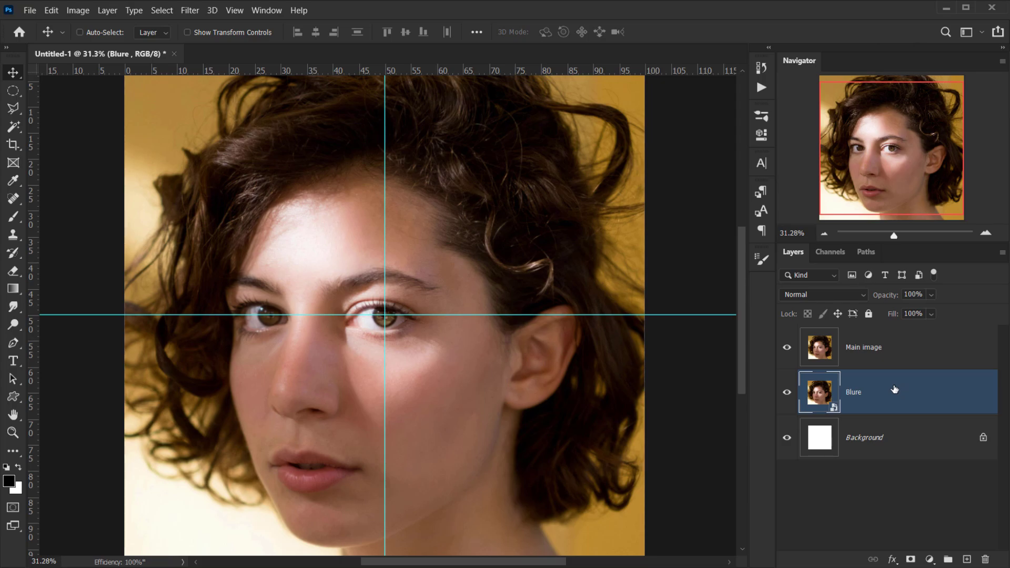
Open Broken Glass.png from the Smashed mirror folder as a separate Photoshop document.
key("ctrl+0")
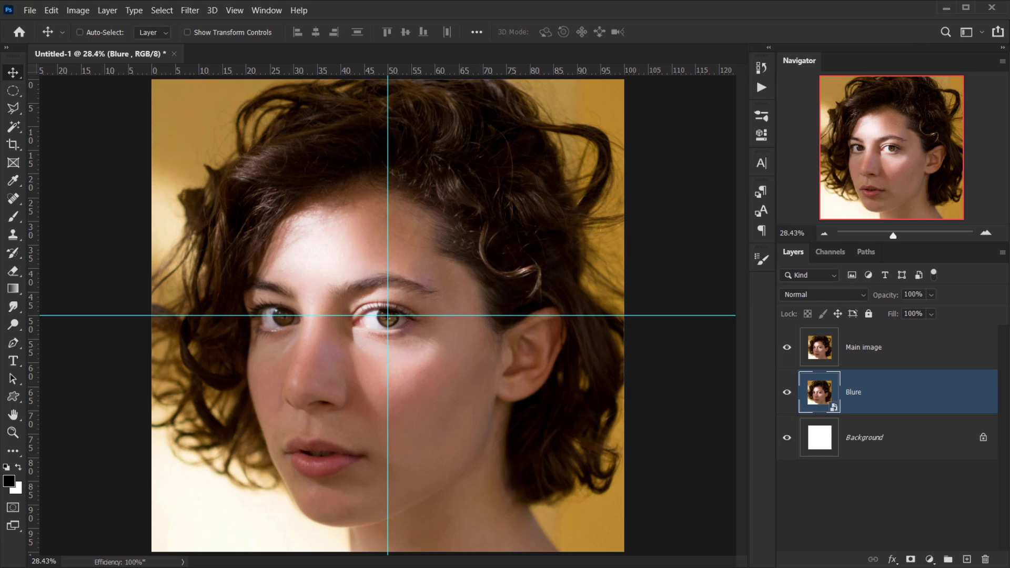
key("alt+Tab")
left_click(368, 206)
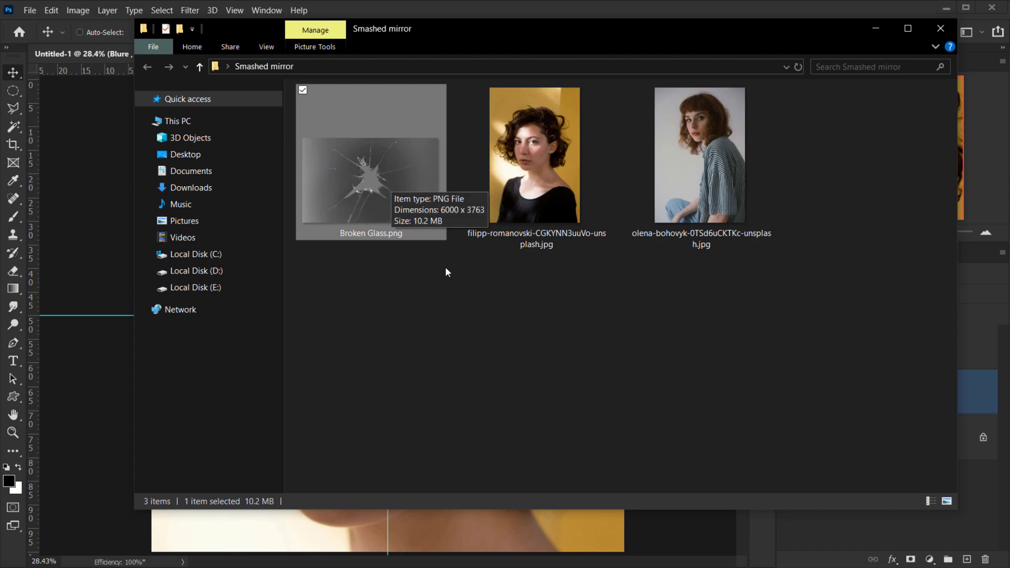
left_click_drag(360, 178, 13, 557)
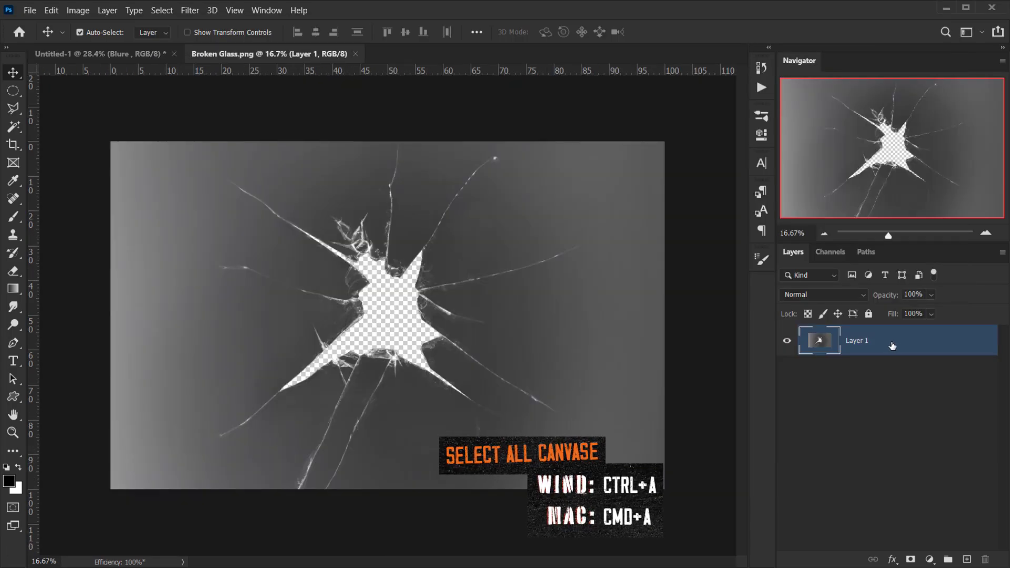
Copy the entire broken glass image, close its file, and paste it above the Main image layer in the portrait document.
key("ctrl+a")
key("ctrl+c")
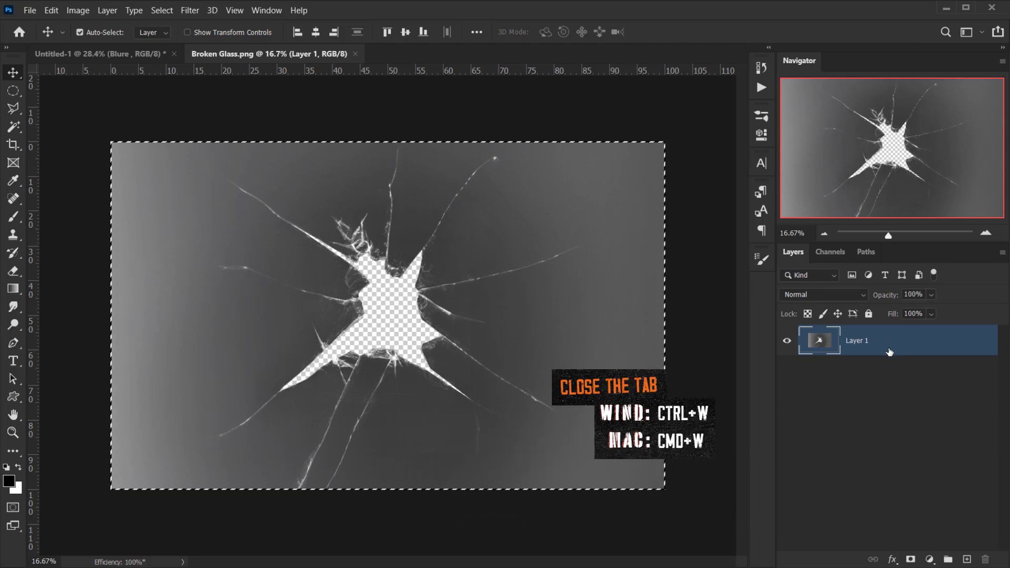
key("ctrl+w")
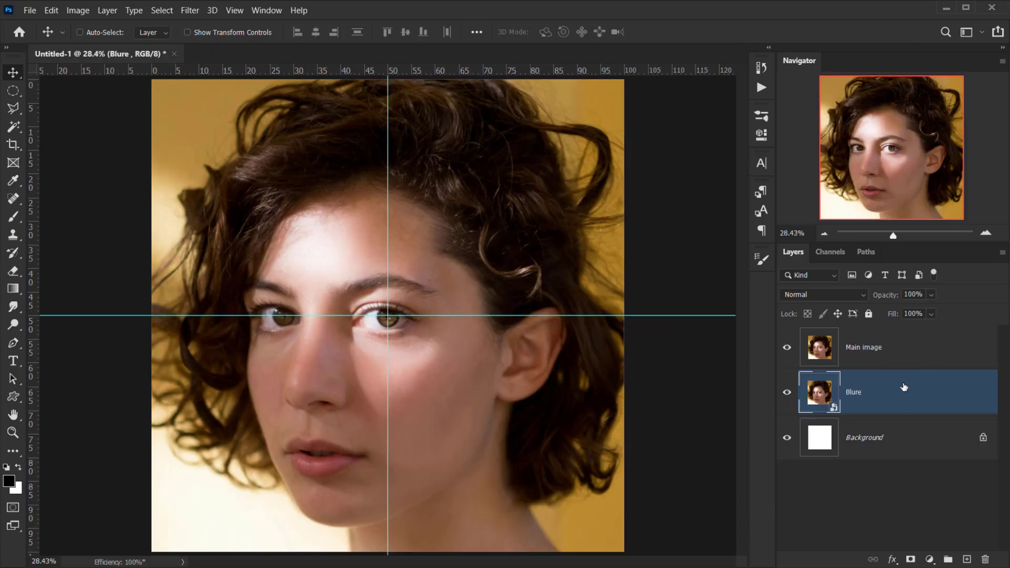
left_click(900, 354)
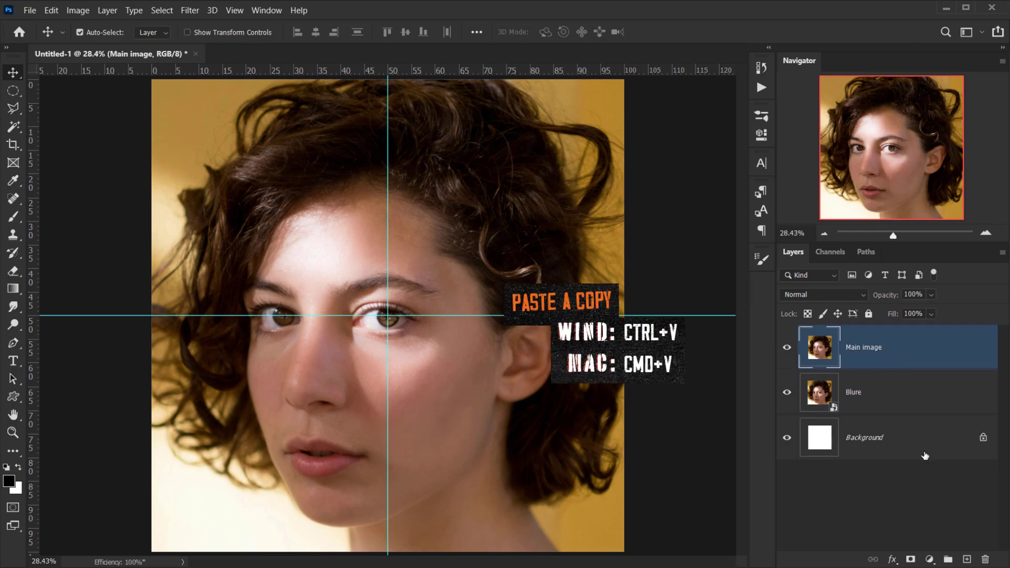
key("ctrl")
key("ctrl+v")
scroll(413, 315, "down", 2)
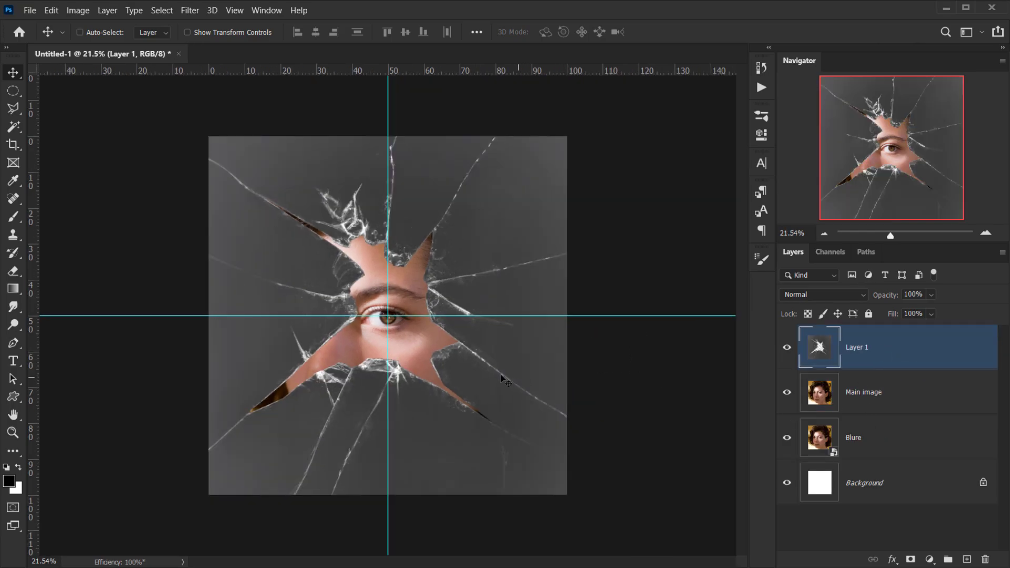
scroll(413, 315, "up", 4)
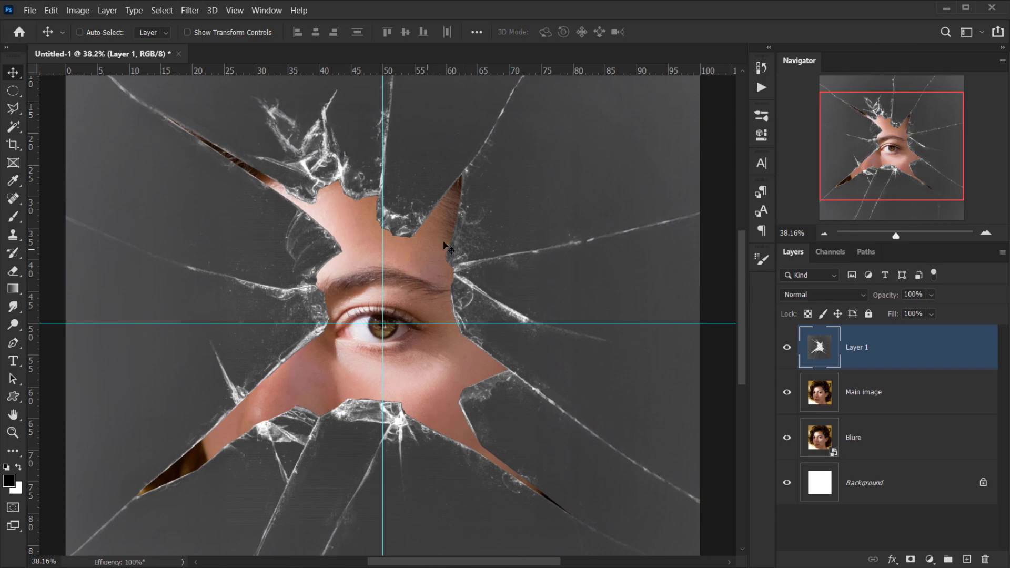
Start a free transform on the pasted broken glass layer and rotate it 90 degrees clockwise.
scroll(406, 301, "down", 3)
left_click(503, 267)
left_click_drag(502, 268, 496, 272)
scroll(497, 272, "down", 4)
key("ctrl")
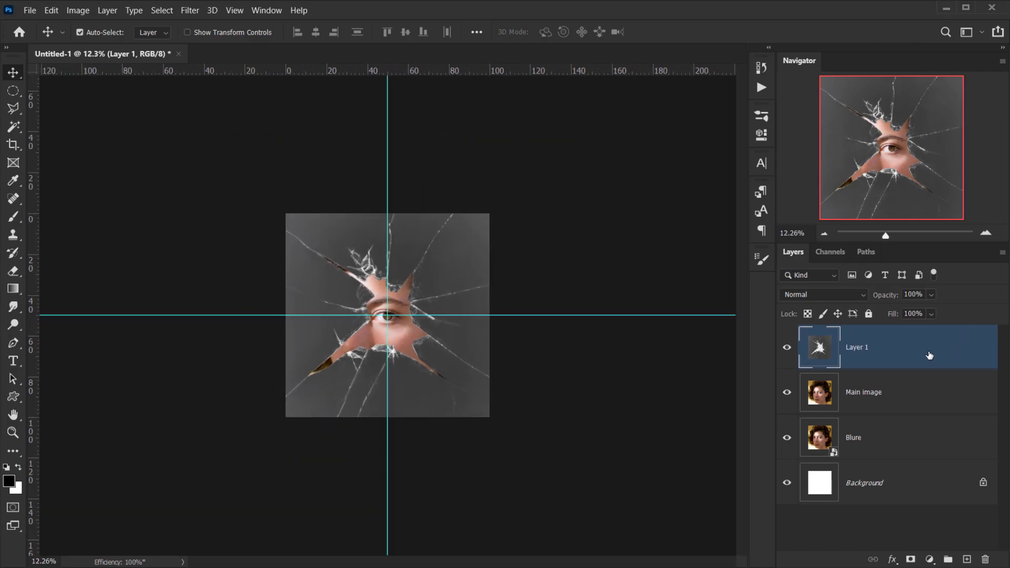
key("ctrl+t")
left_click_drag(610, 131, 480, 457)
scroll(401, 351, "up", 4)
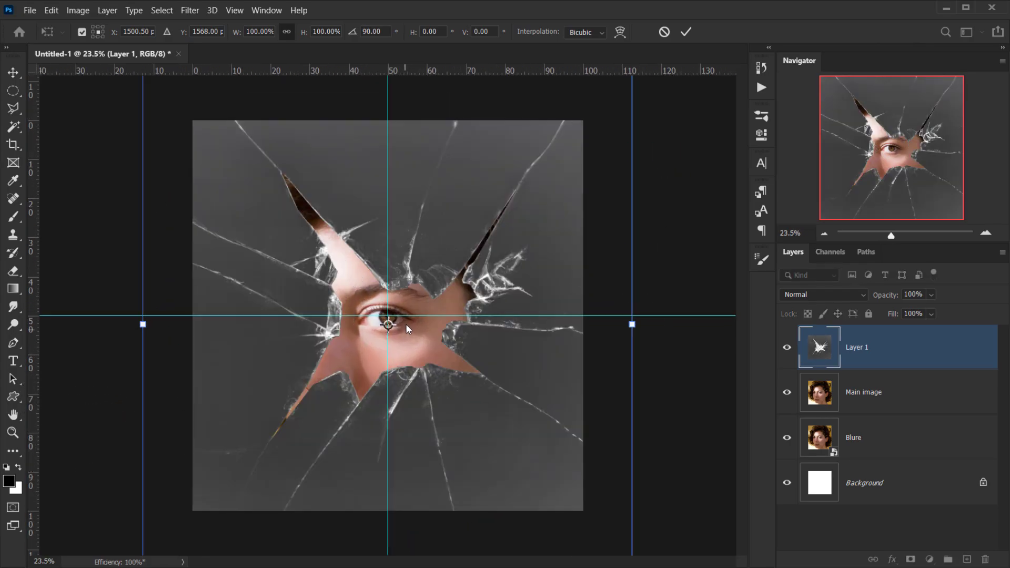
Try a horizontal flip on the rotated glass layer and flip it back.
right_click(407, 325)
left_click(502, 552)
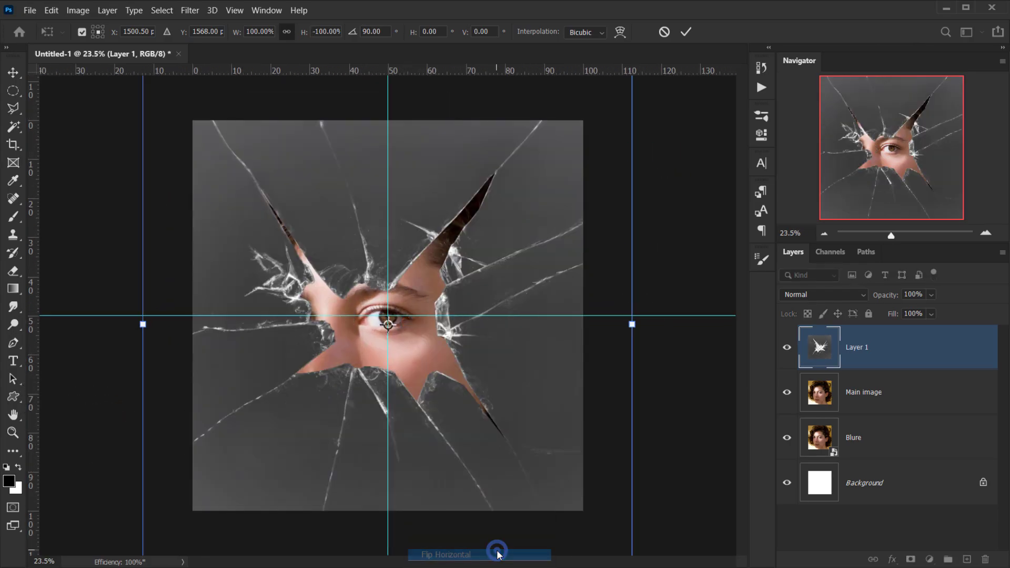
right_click(471, 388)
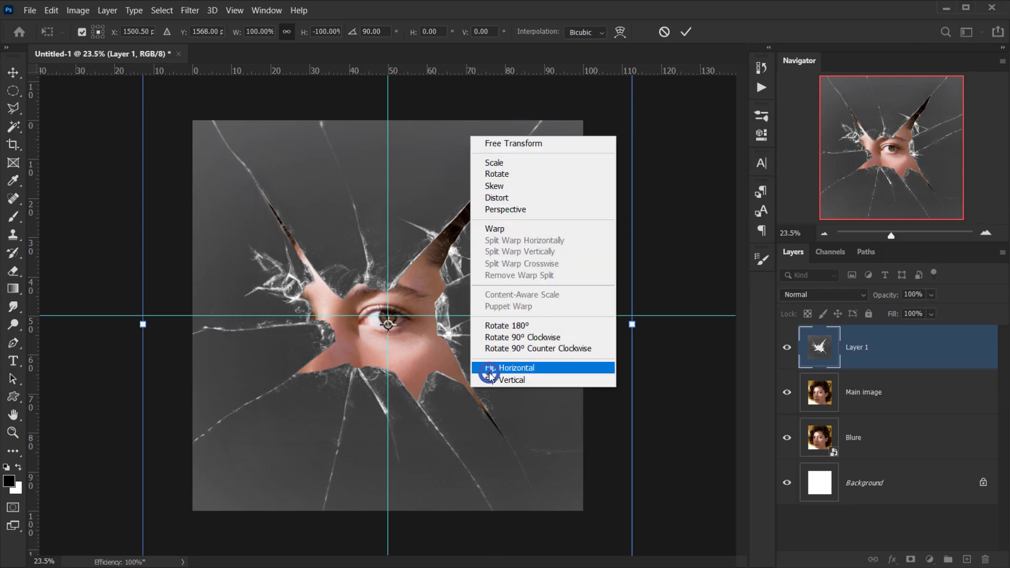
left_click(485, 379)
Flip the rotated glass layer vertically within the active transform.
right_click(468, 376)
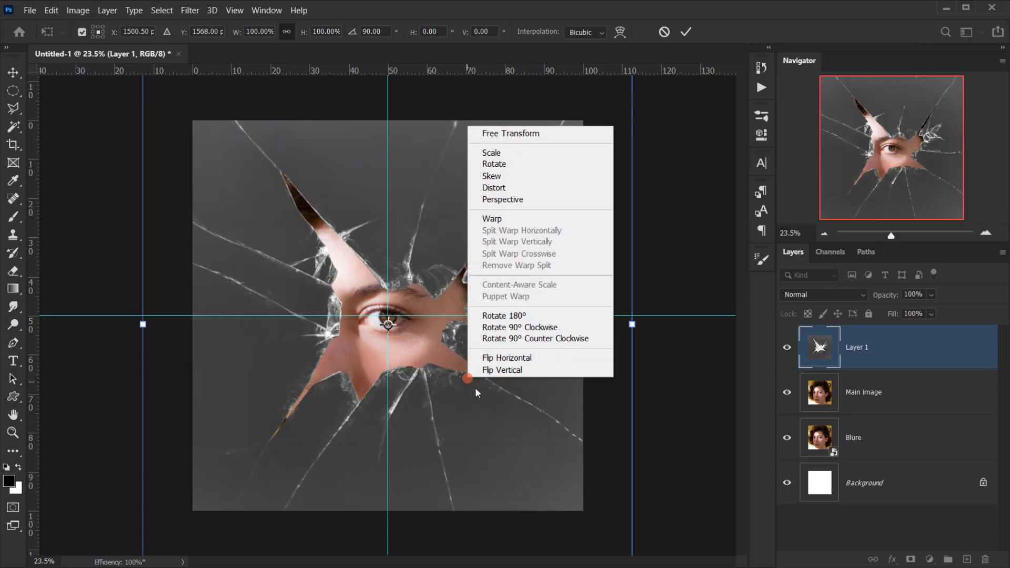
left_click(500, 373)
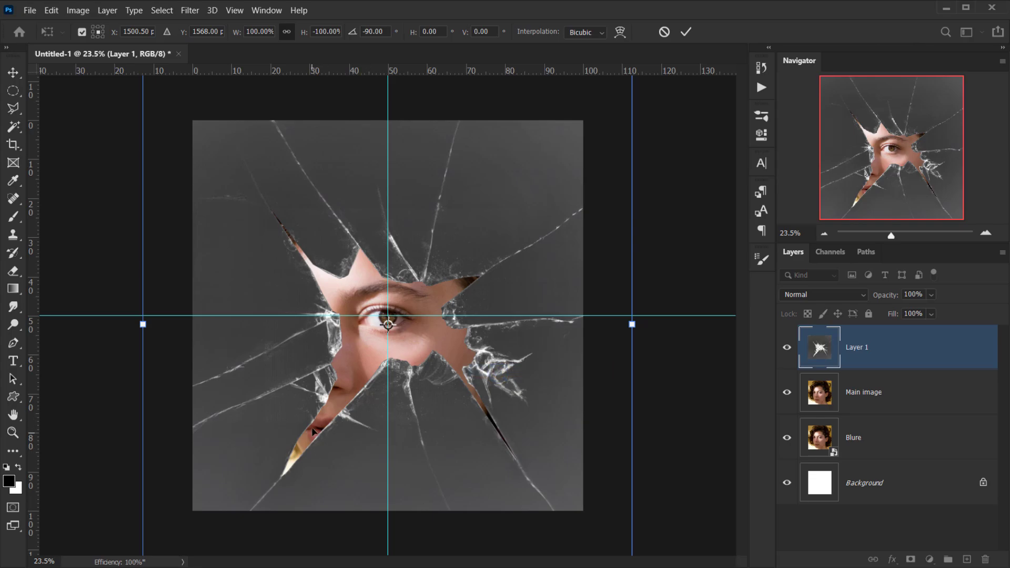
scroll(312, 431, "up", 5)
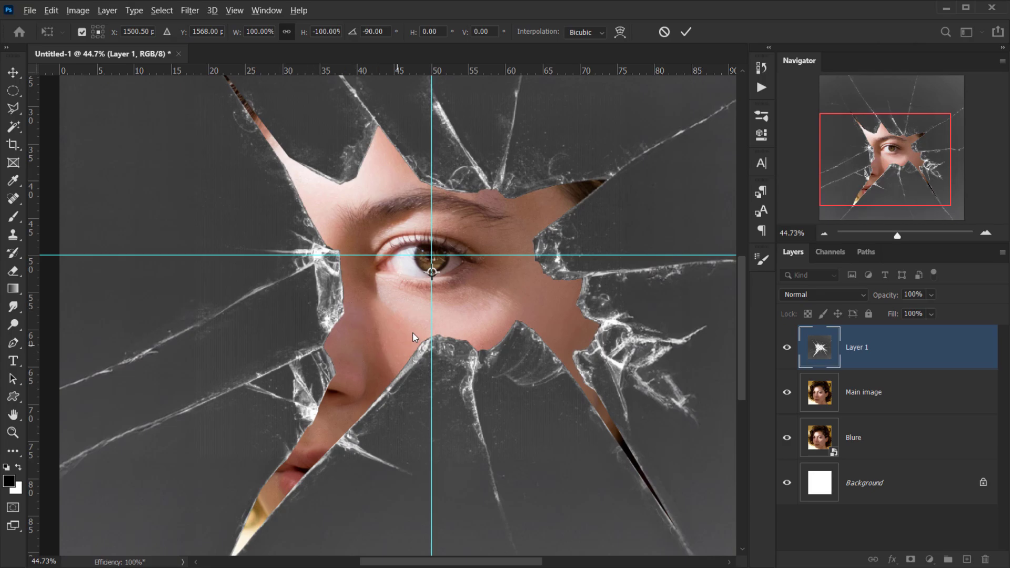
scroll(412, 332, "down", 4)
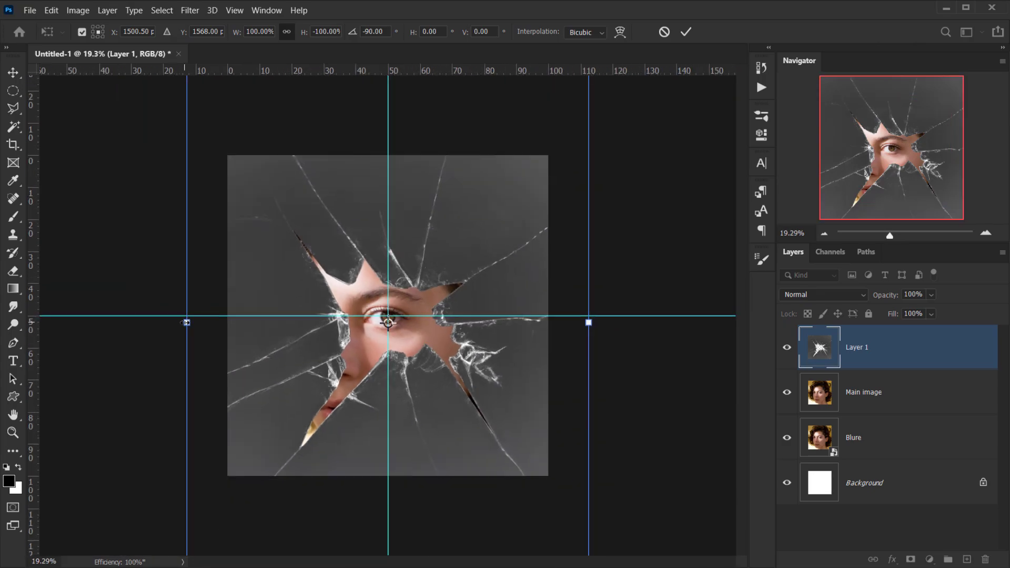
Centre the glass layer on the guide intersection at 1500, 1500 pixels, enlarge it to 104.11%, and apply the transform.
left_click_drag(399, 436, 401, 419)
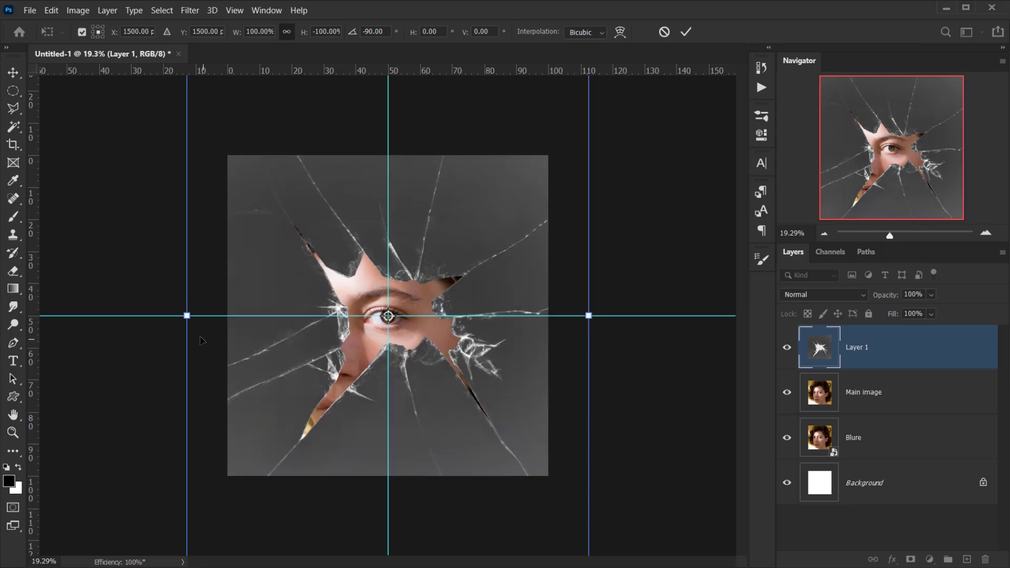
left_click_drag(186, 314, 169, 314)
left_click_drag(424, 356, 439, 358)
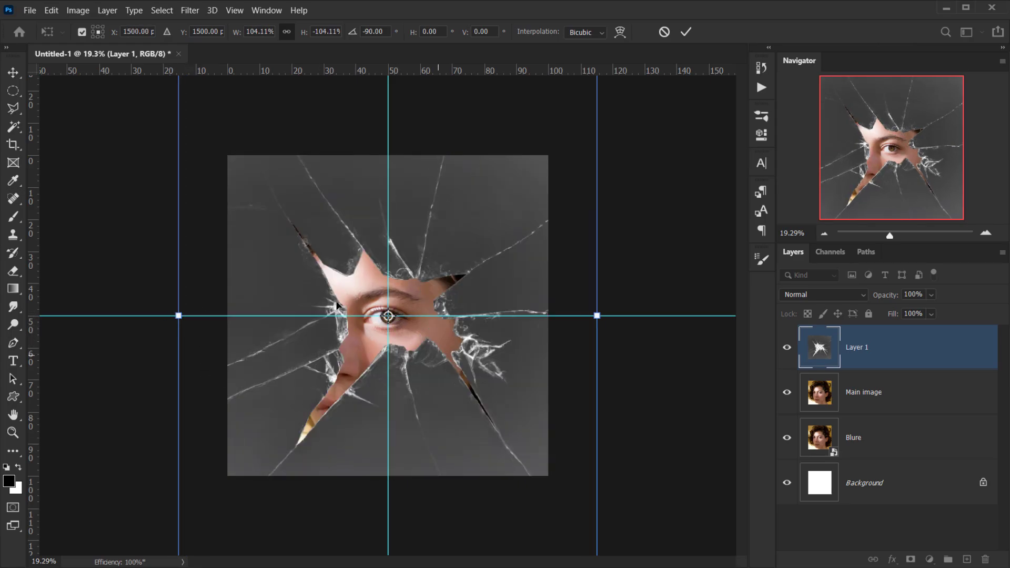
scroll(304, 271, "up", 2)
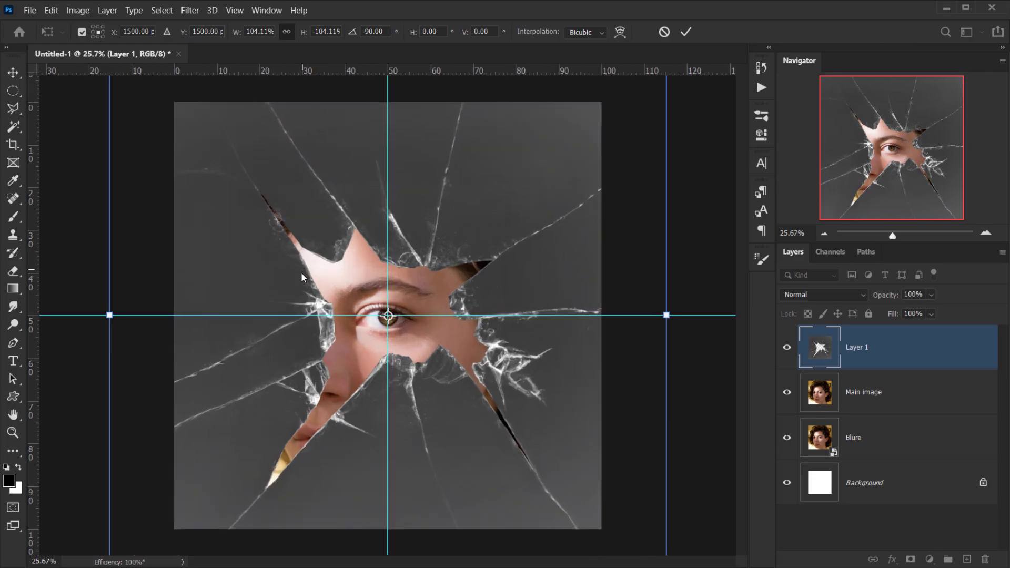
left_click(686, 33)
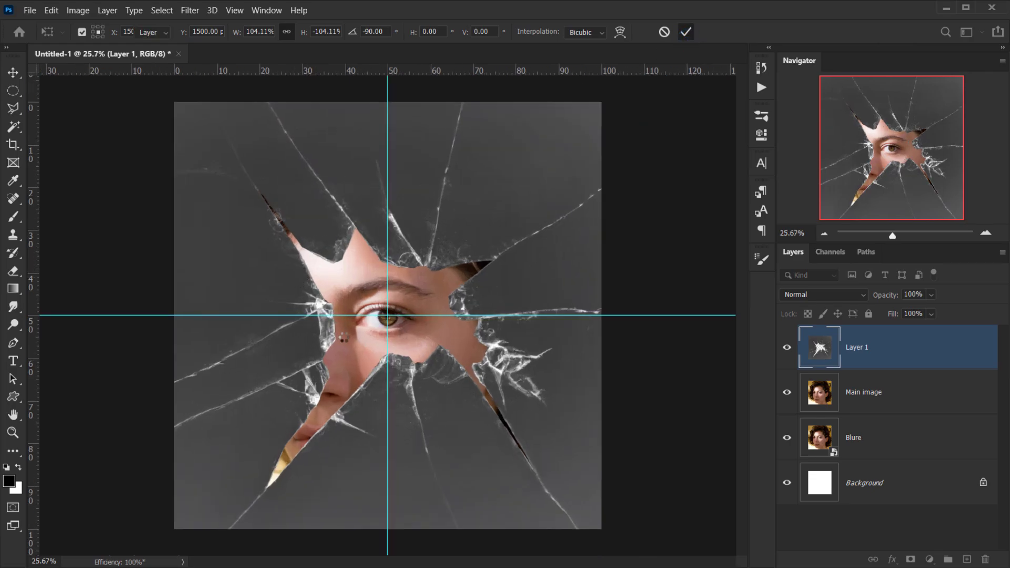
Rename the broken glass layer "Glass".
scroll(388, 315, "down", 2)
double_click(856, 347)
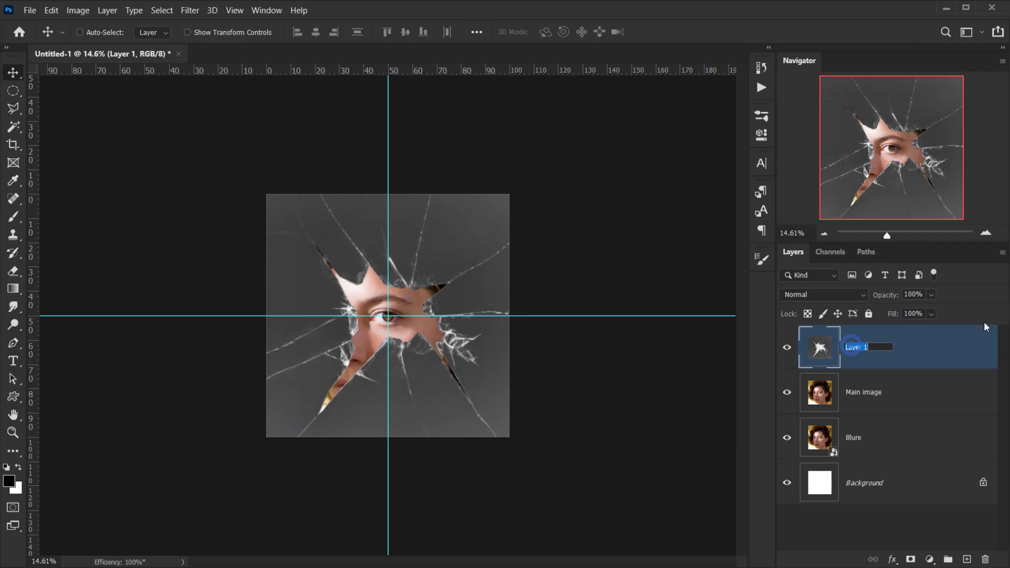
type("Glas")
type("s")
key("Return")
Delete the white Background layer from the document.
scroll(440, 284, "up", 5)
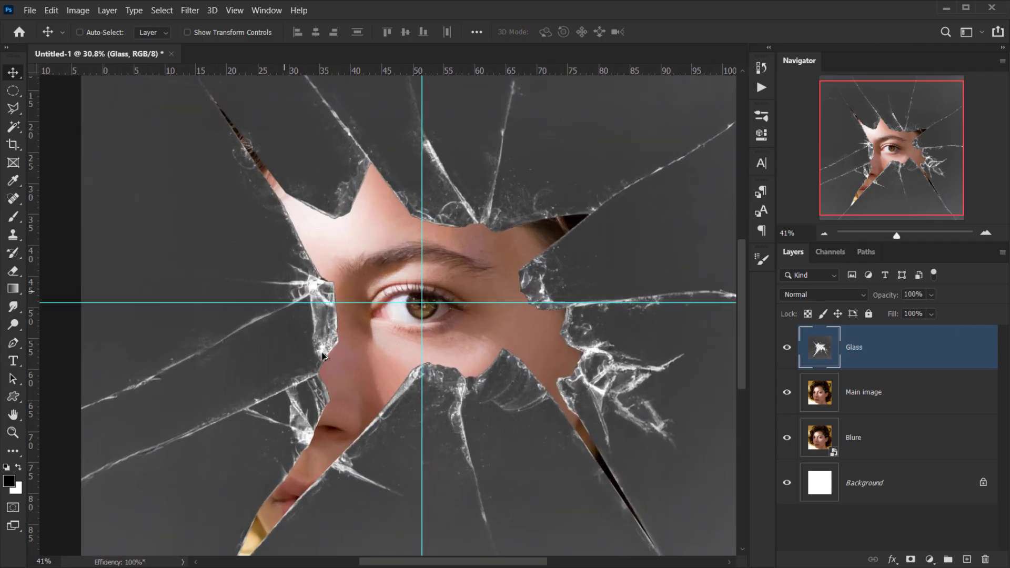
left_click_drag(425, 343, 400, 302)
scroll(376, 327, "down", 2)
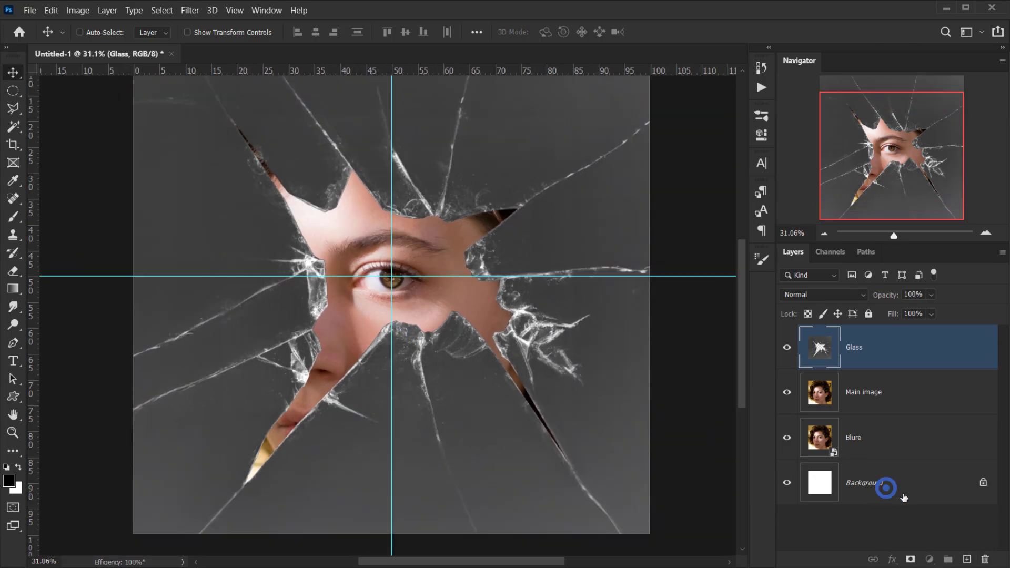
left_click(873, 488)
key("Delete")
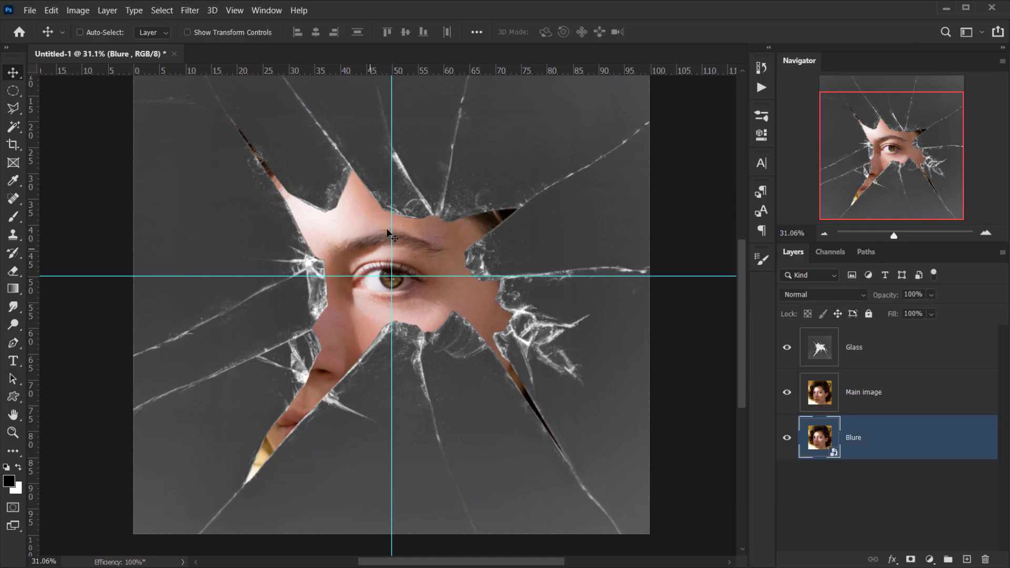
Remove the vertical and horizontal centre guides from the canvas.
left_click_drag(393, 227, 392, 69)
left_click_drag(501, 276, 509, 30)
key("ctrl")
scroll(638, 289, "down", 1)
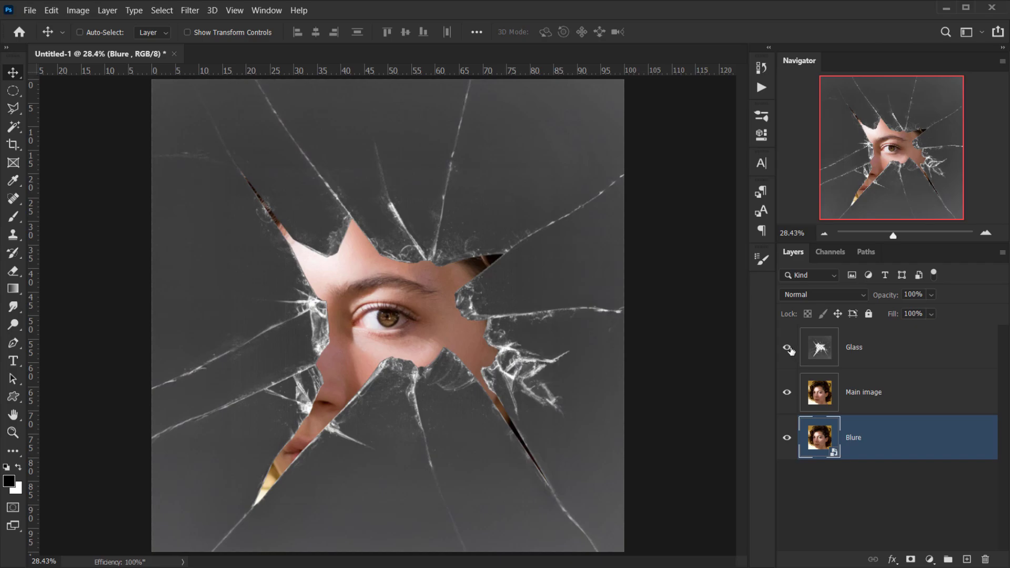
Hide the Main image and Glass layers so only the duplicate portrait is shown.
scroll(378, 297, "up", 3)
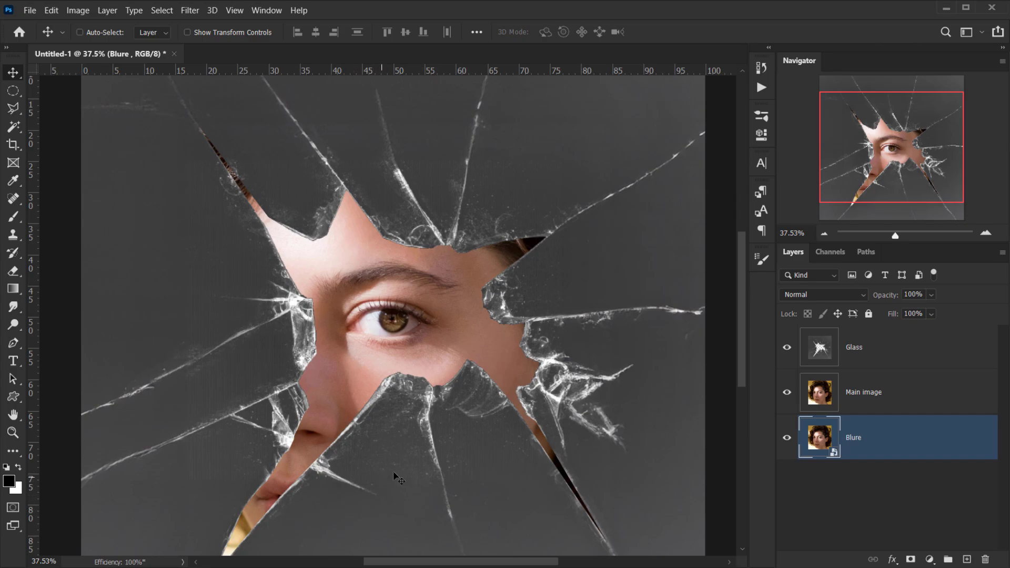
key("ctrl+0")
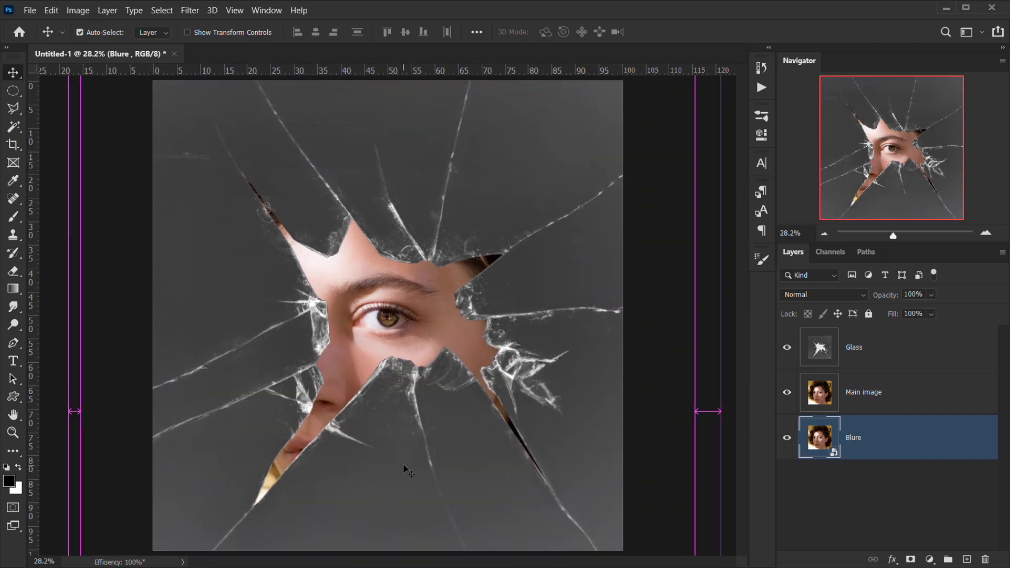
left_click(886, 344)
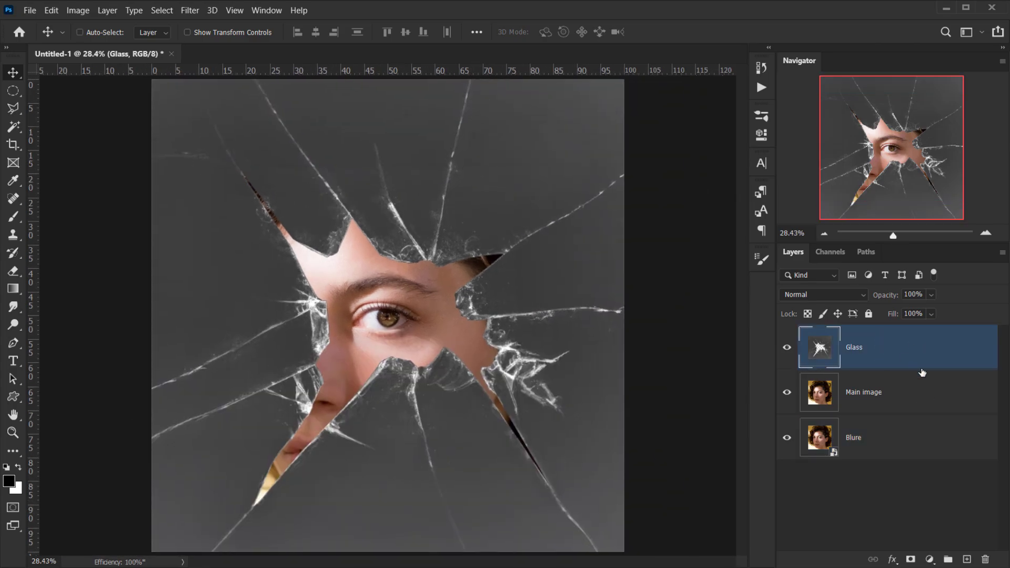
left_click(793, 353)
left_click(793, 353)
left_click(871, 404)
left_click(787, 392)
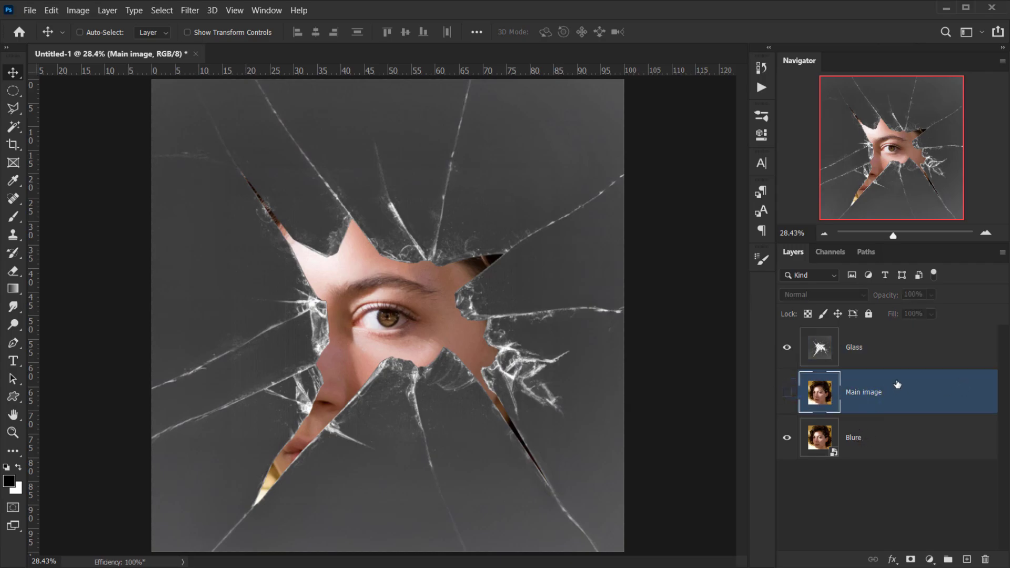
left_click(787, 347)
left_click(841, 353)
Rename the duplicate portrait Smart Object layer "Blured".
left_click(883, 440)
double_click(856, 438)
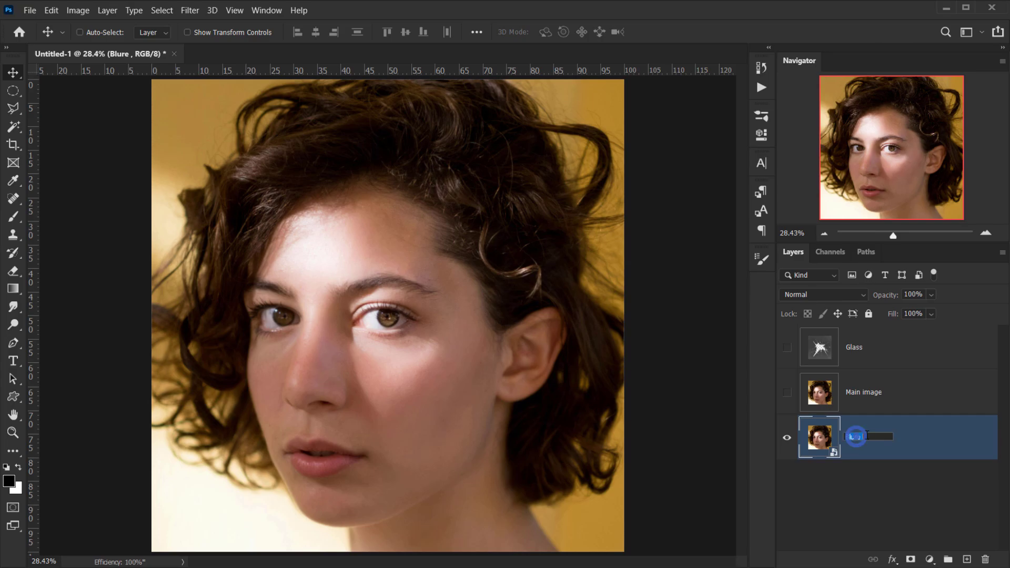
type("d")
key("Return")
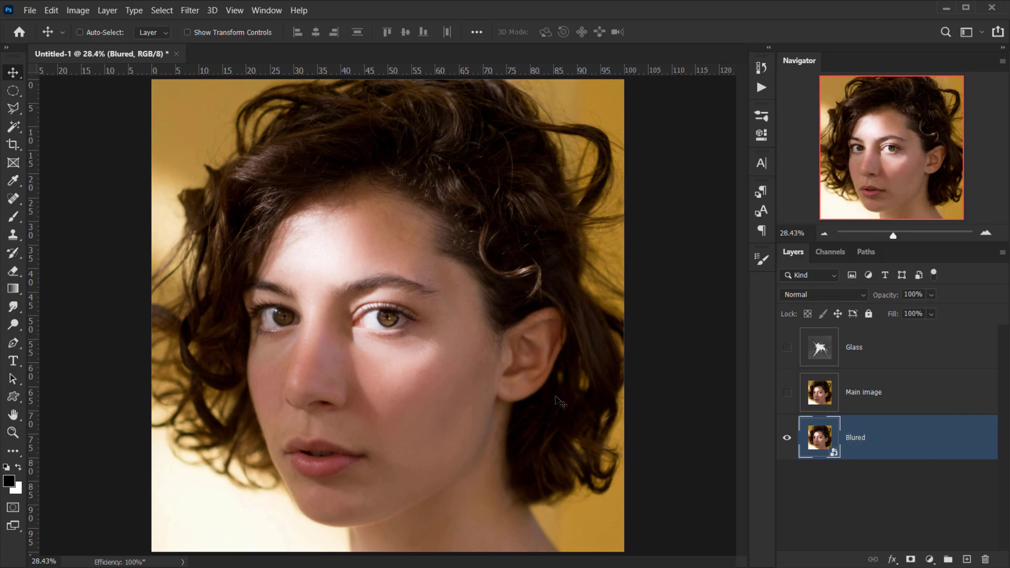
Apply a Field Blur of 25 px from the Blur Gallery to the Blured layer.
left_click(189, 10)
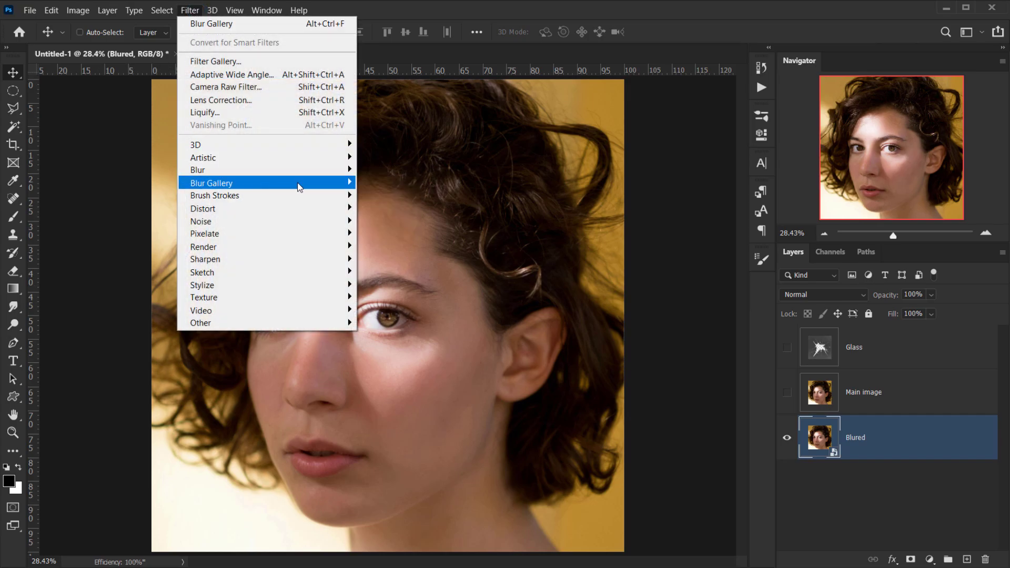
mouse_move(298, 187)
left_click(381, 183)
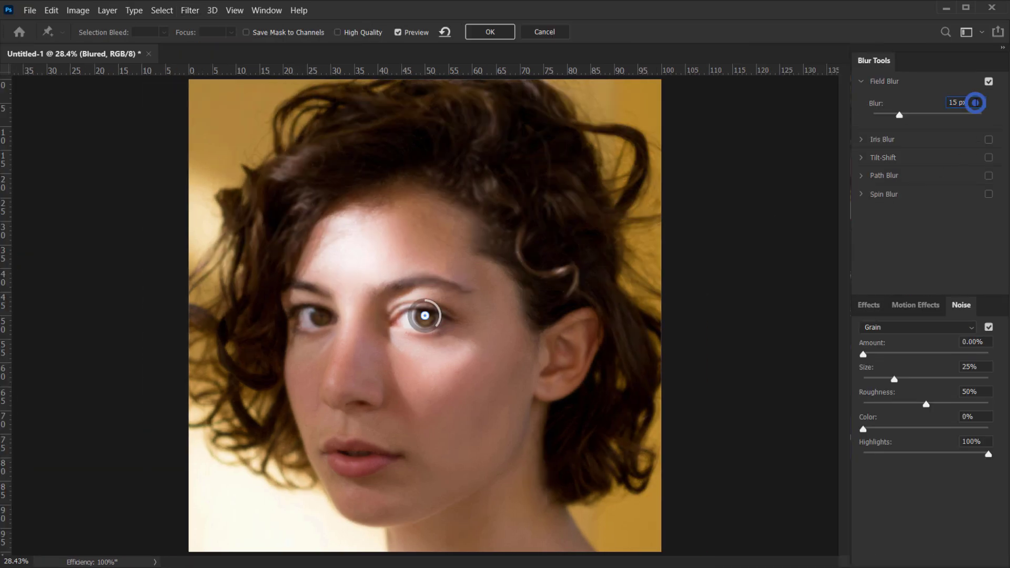
type("25")
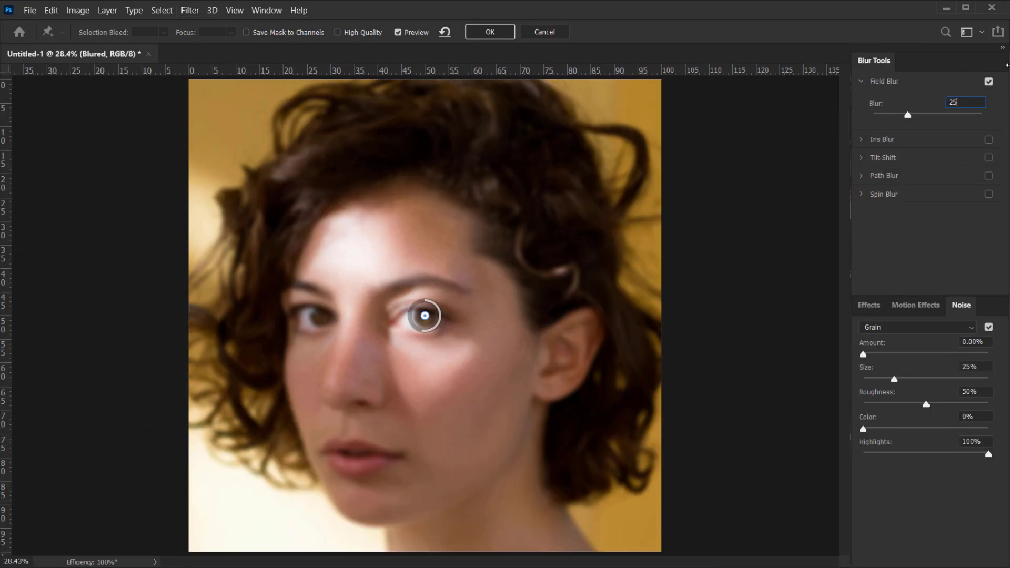
left_click(496, 37)
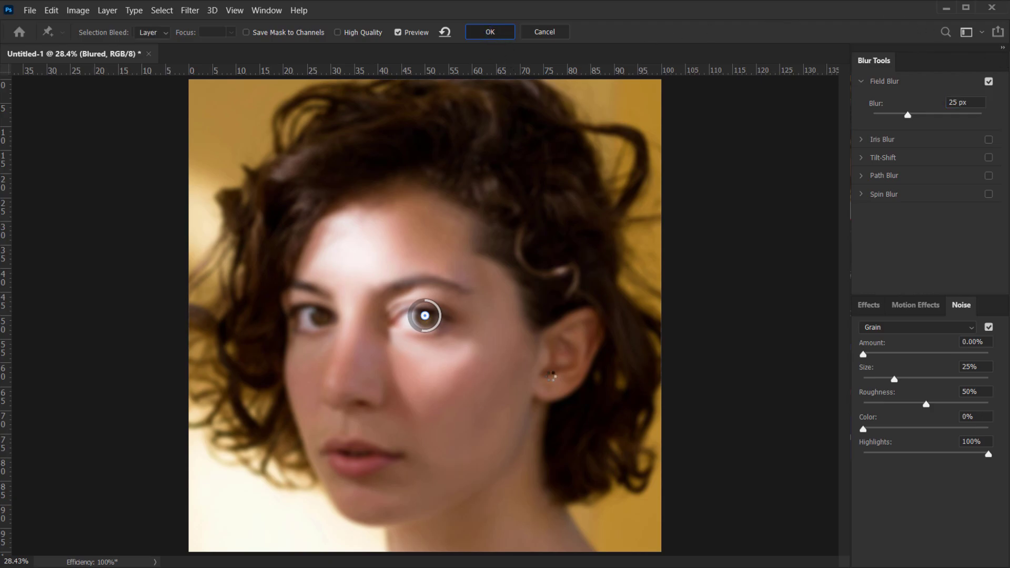
Inspect the blurred portrait and delete the Smart Filters mask from the Blured layer.
scroll(343, 347, "up", 2)
scroll(346, 346, "up", 1)
scroll(351, 350, "down", 3)
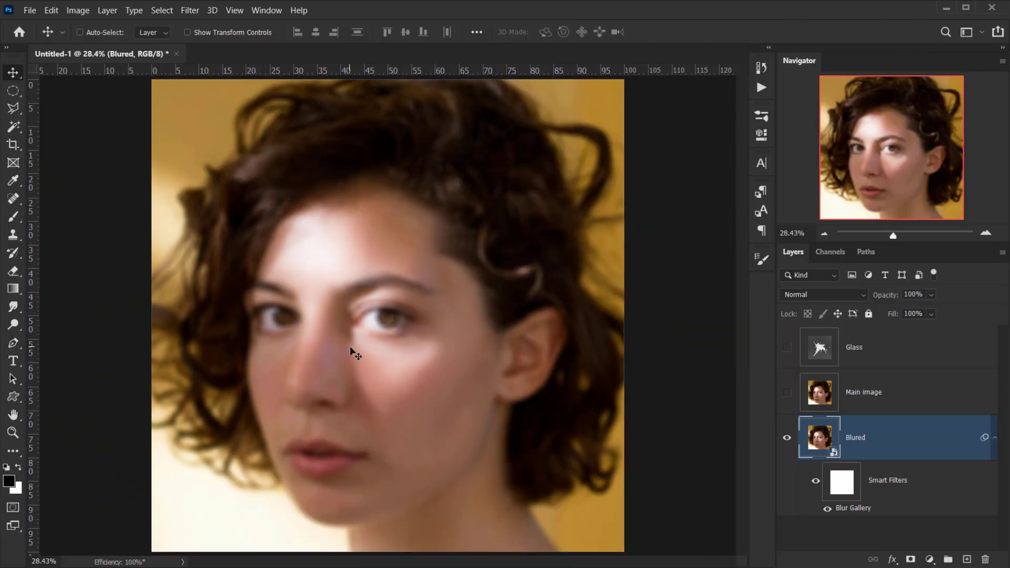
scroll(357, 358, "up", 4)
scroll(359, 363, "down", 3)
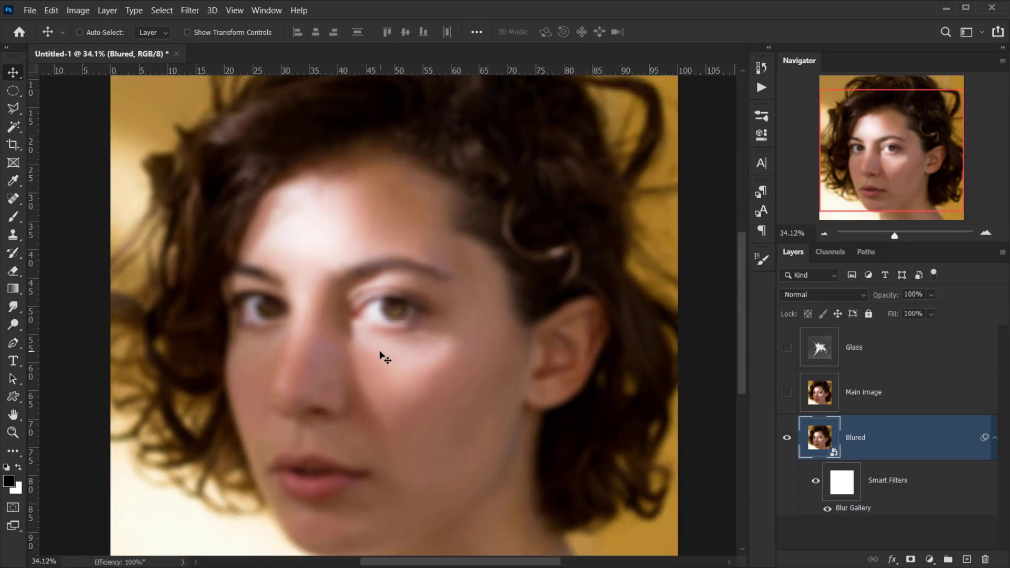
scroll(400, 321, "down", 1)
left_click_drag(842, 481, 985, 559)
Show the Glass layer and load its opaque pixels as a selection.
scroll(338, 301, "up", 4)
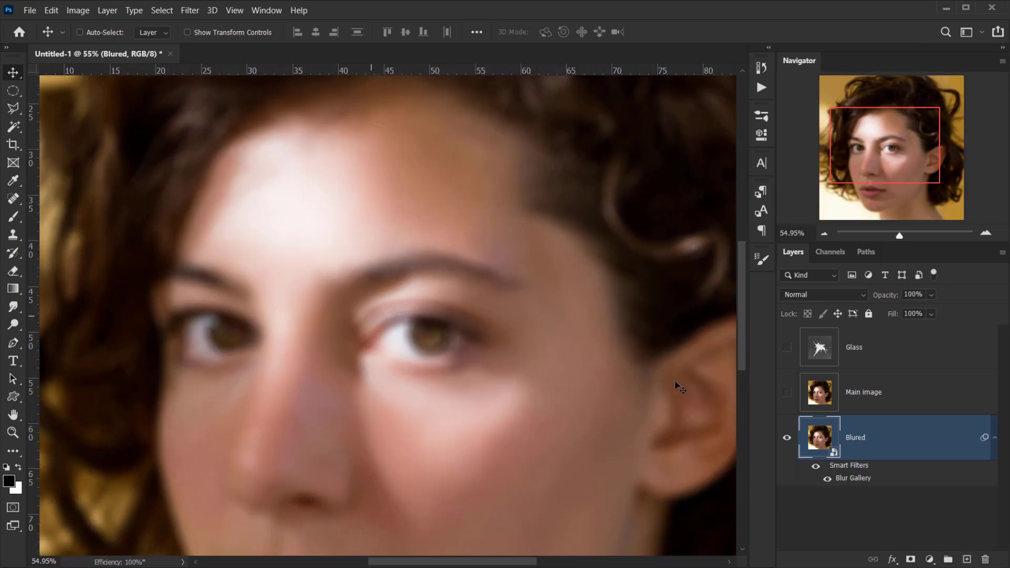
left_click(863, 349)
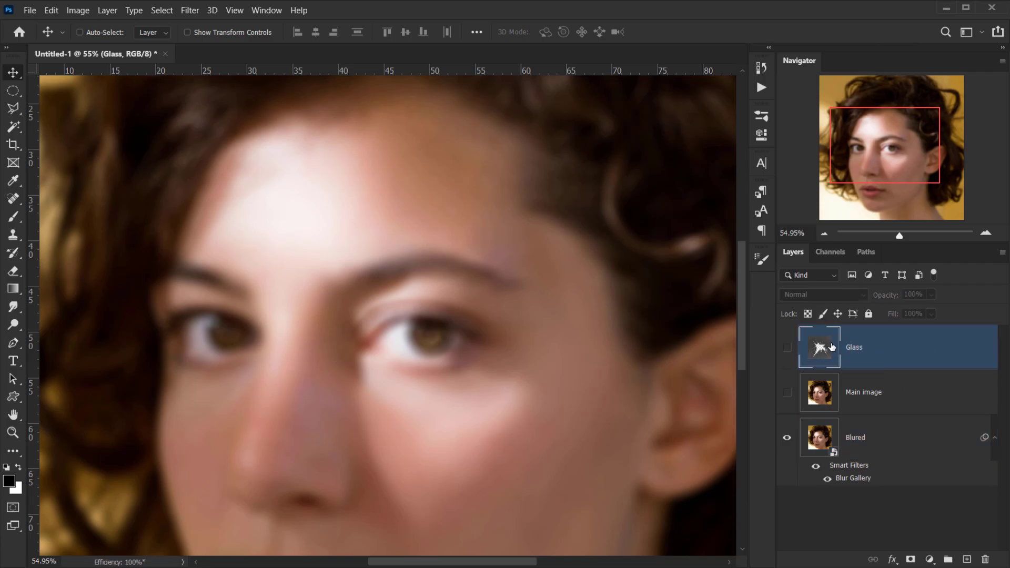
left_click(787, 347)
scroll(578, 377, "down", 1)
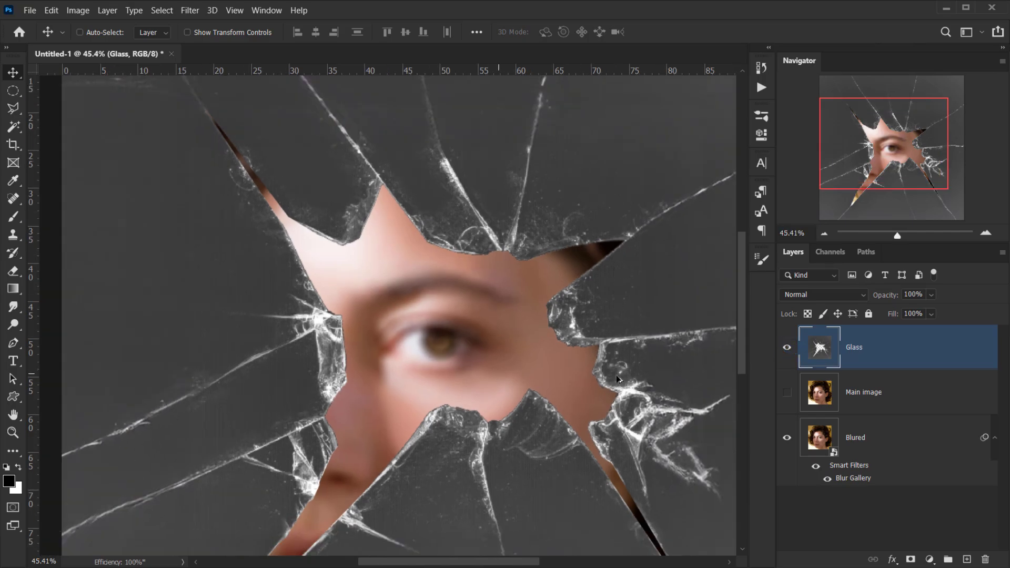
left_click(822, 350, "ctrl")
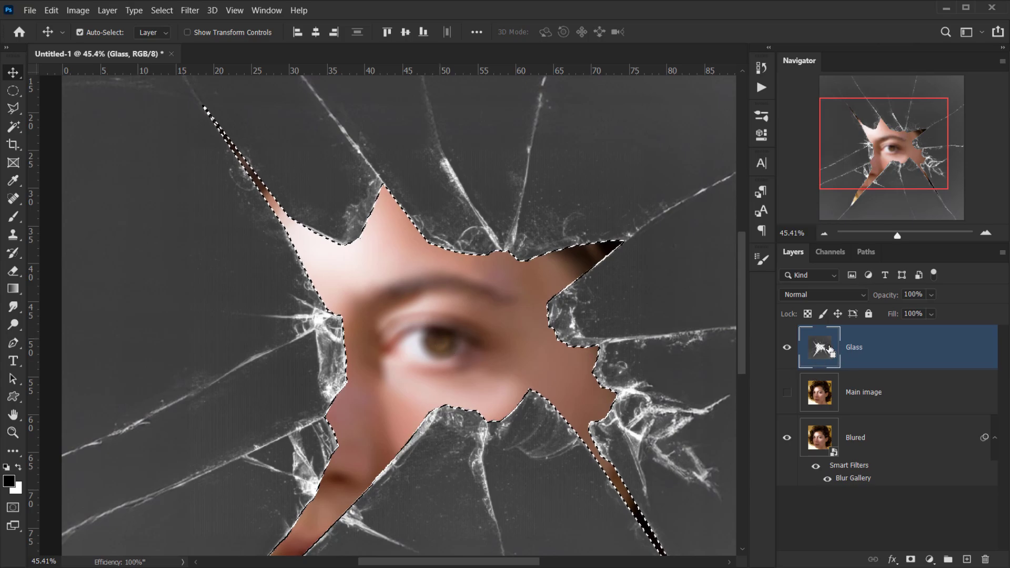
Hide the Glass layer and make the Blured layer active while keeping the glass-shaped selection.
left_click(784, 348)
scroll(364, 380, "down", 3)
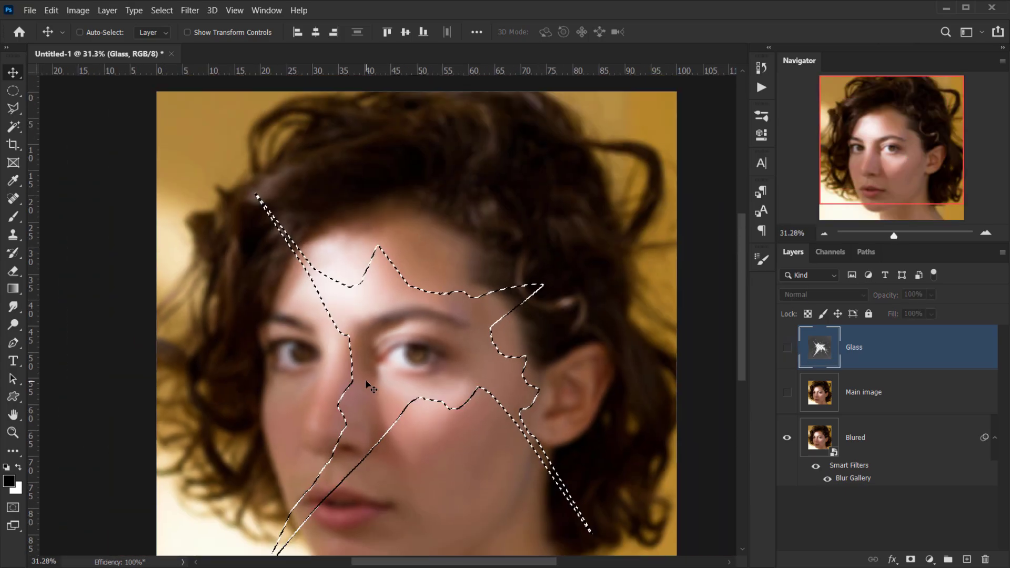
left_click(882, 443)
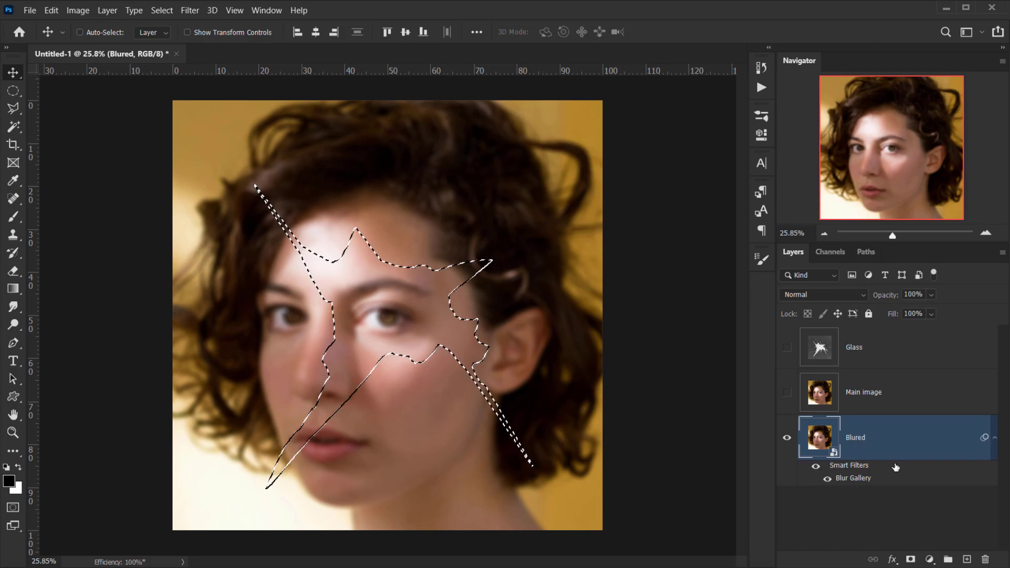
Add a layer mask to the Blured layer that hides the glass-shaped selection.
left_click(910, 559, "alt")
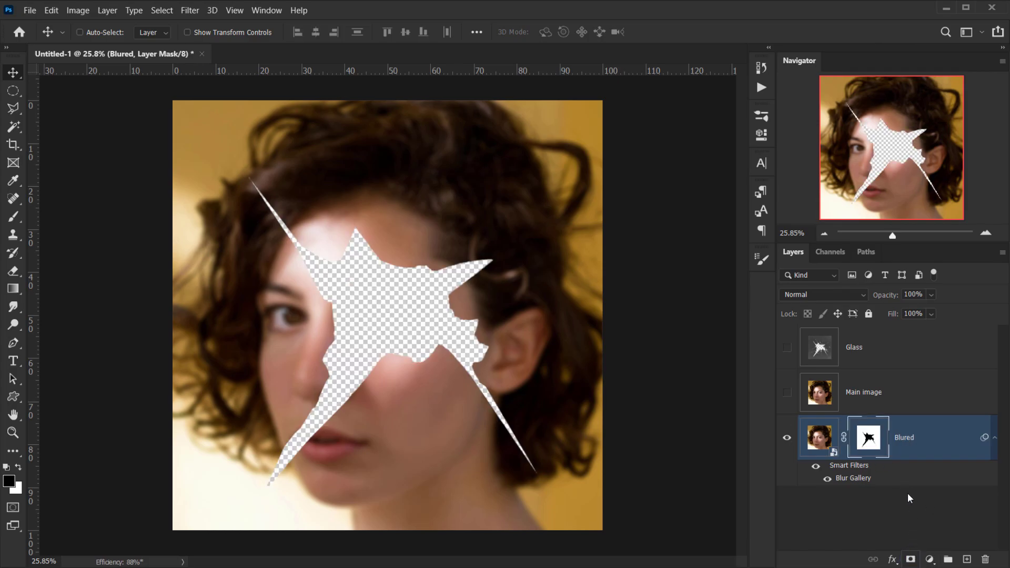
scroll(238, 370, "up", 3)
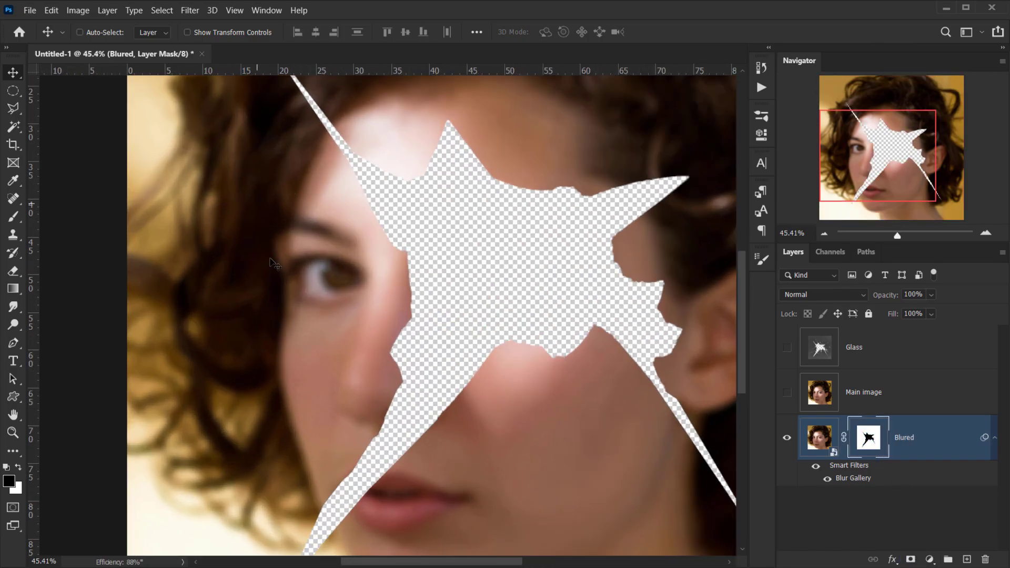
scroll(313, 278, "down", 2)
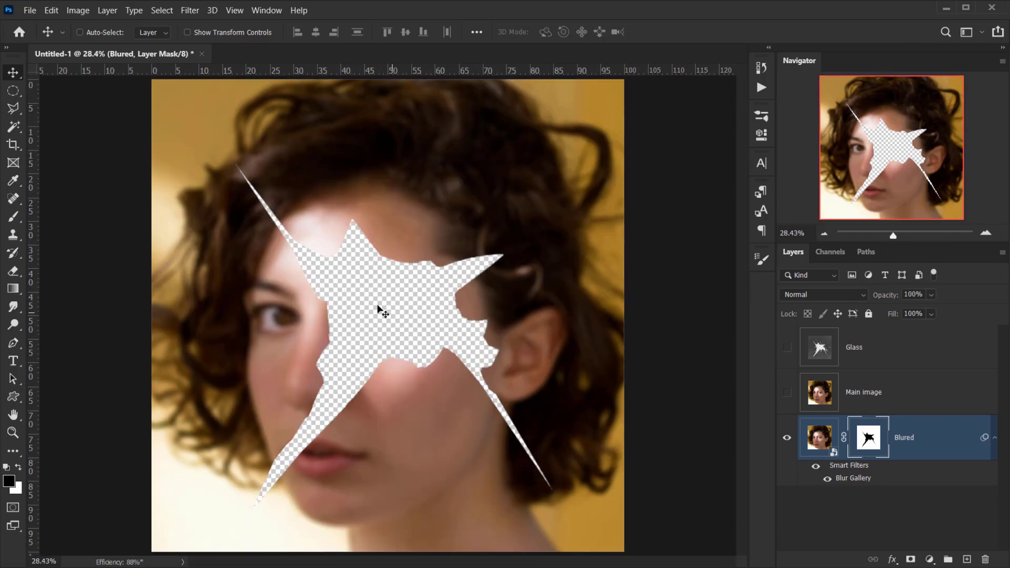
scroll(322, 342, "up", 1)
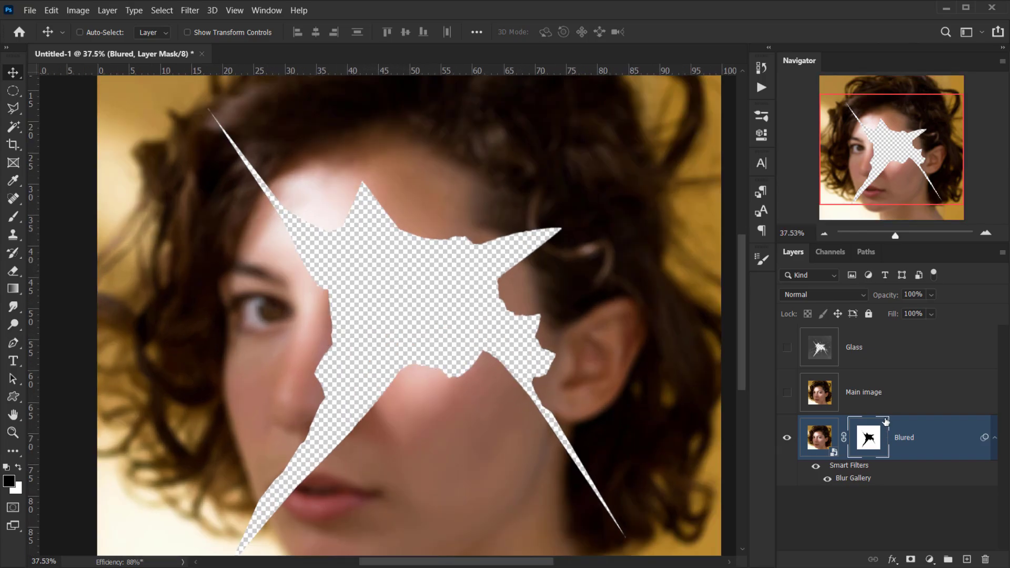
Show the Main image layer and replicate the Blured layer's mask onto it.
left_click(870, 389)
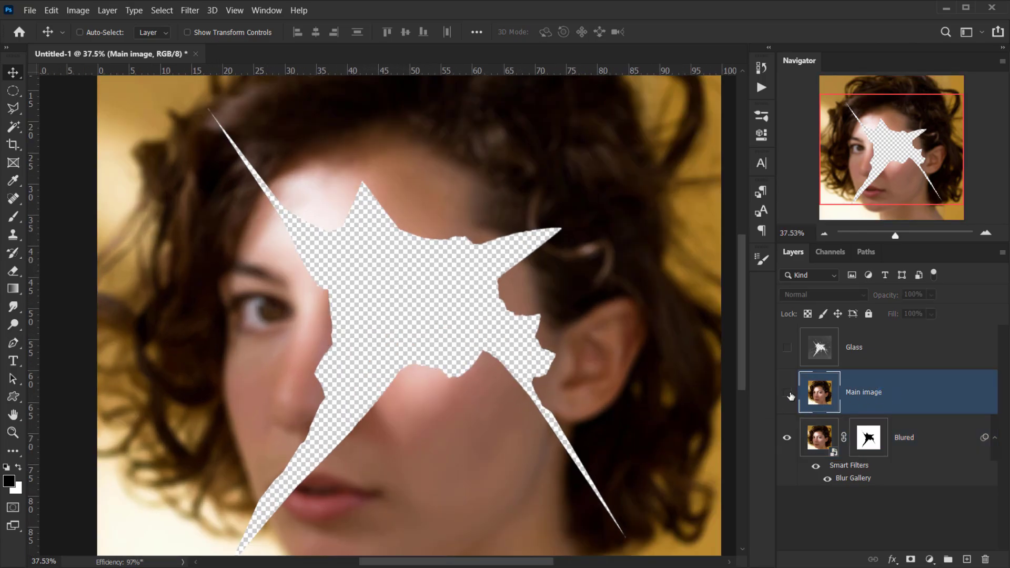
left_click(787, 392)
scroll(409, 378, "down", 3)
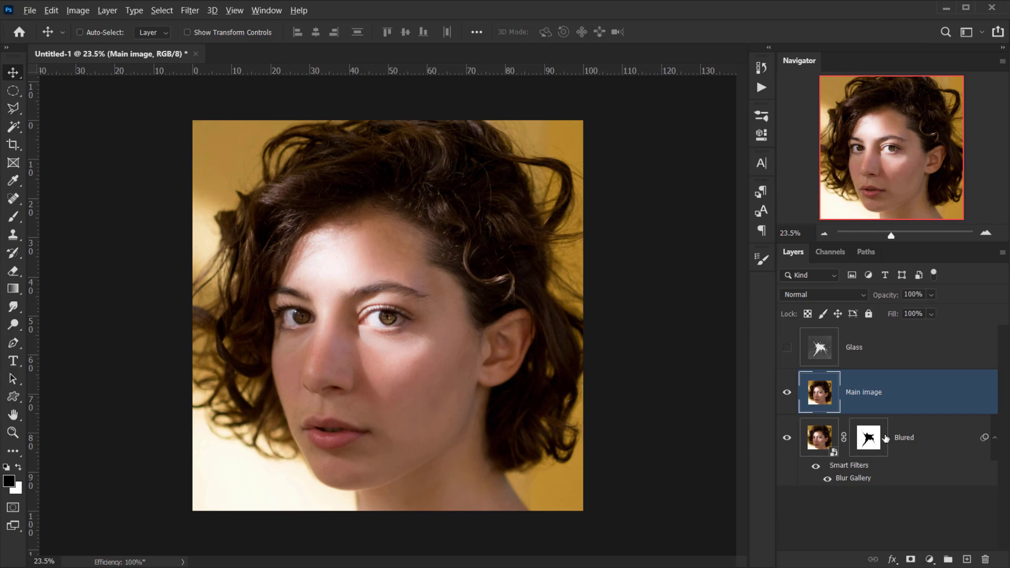
left_click_drag(871, 444, 876, 399)
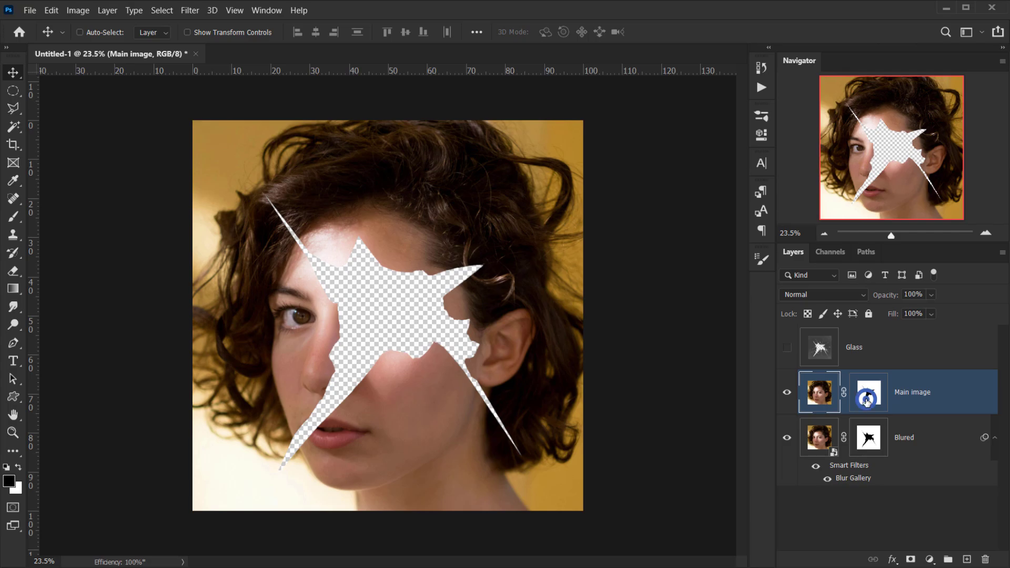
key("ctrl+plus")
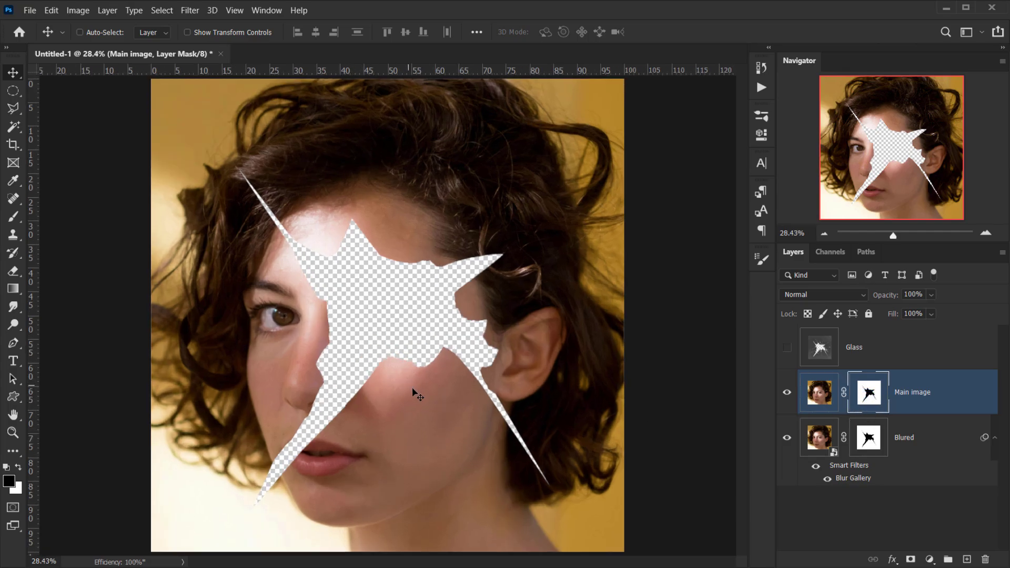
Invert the Main image layer mask so the sharp portrait shows only inside the glass hole.
double_click(871, 395)
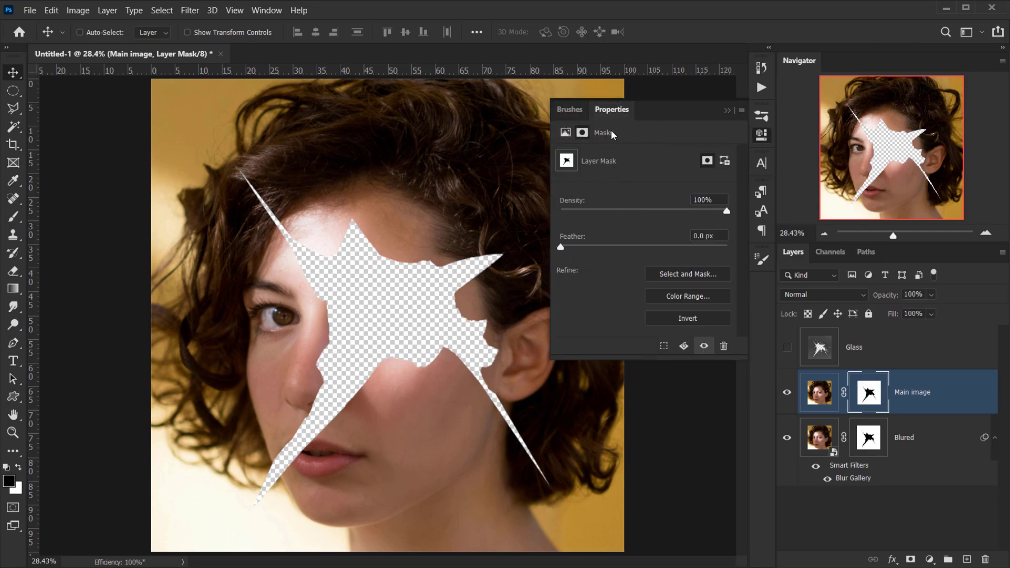
left_click(690, 318)
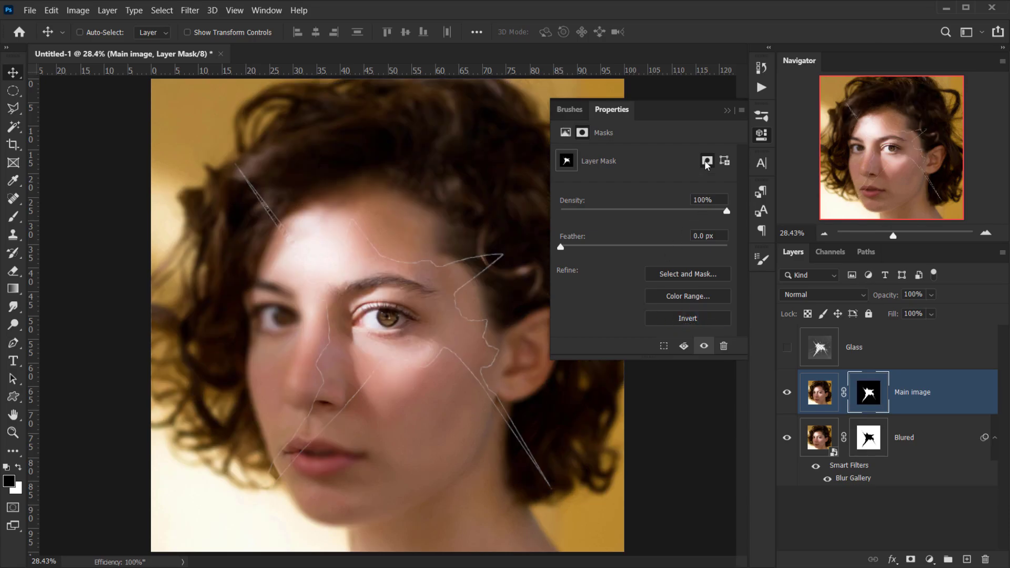
left_click(725, 111)
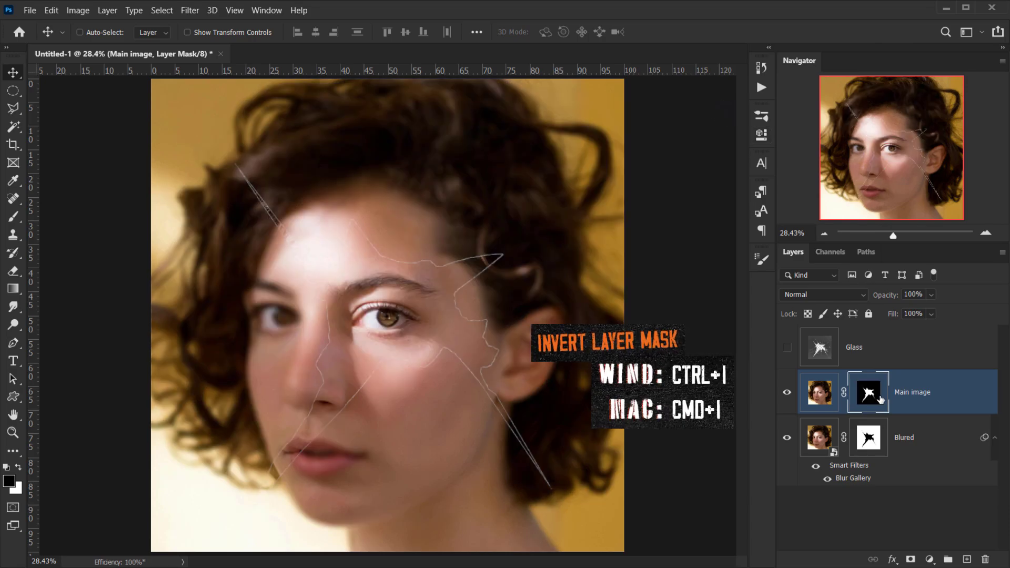
Show the Glass layer and set its blend mode to Screen.
left_click(787, 347)
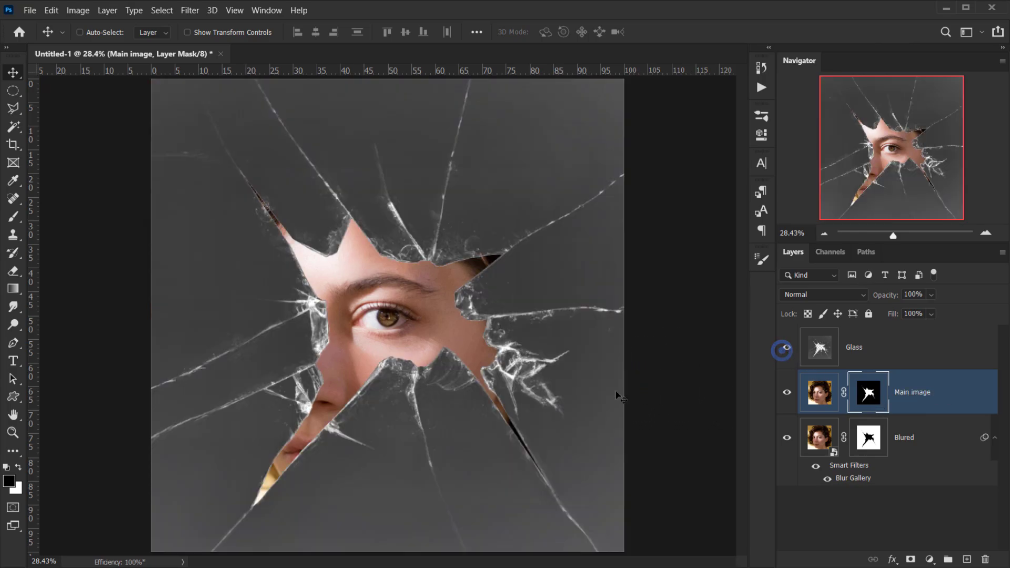
scroll(616, 390, "down", 2)
scroll(321, 387, "up", 3)
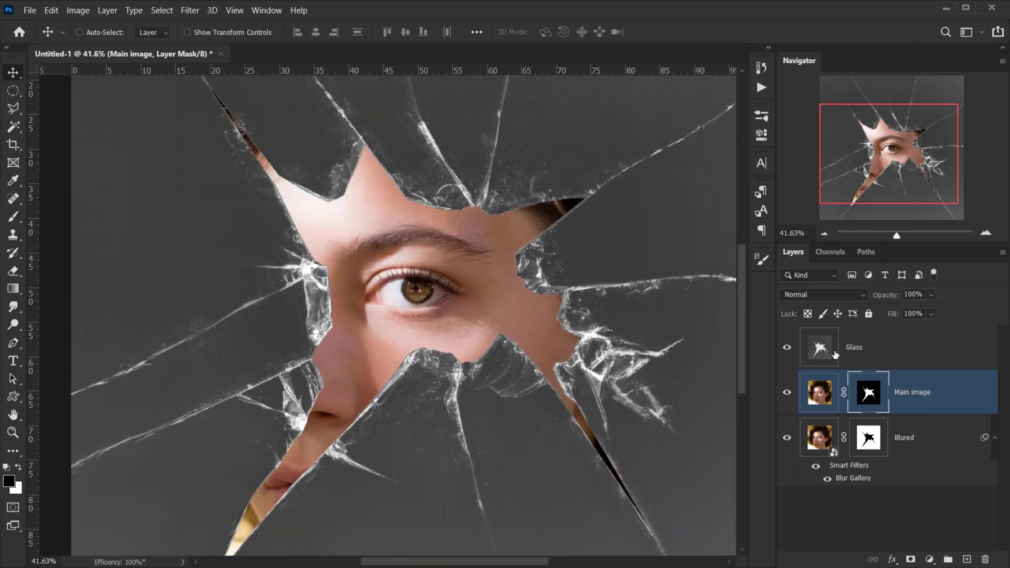
left_click(807, 351)
scroll(310, 338, "up", 1)
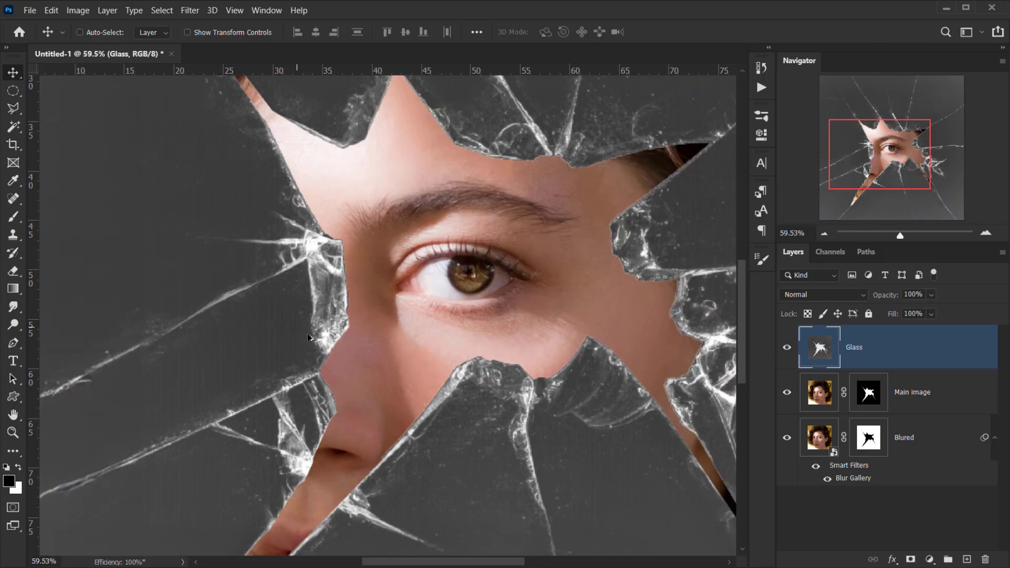
scroll(264, 403, "down", 2)
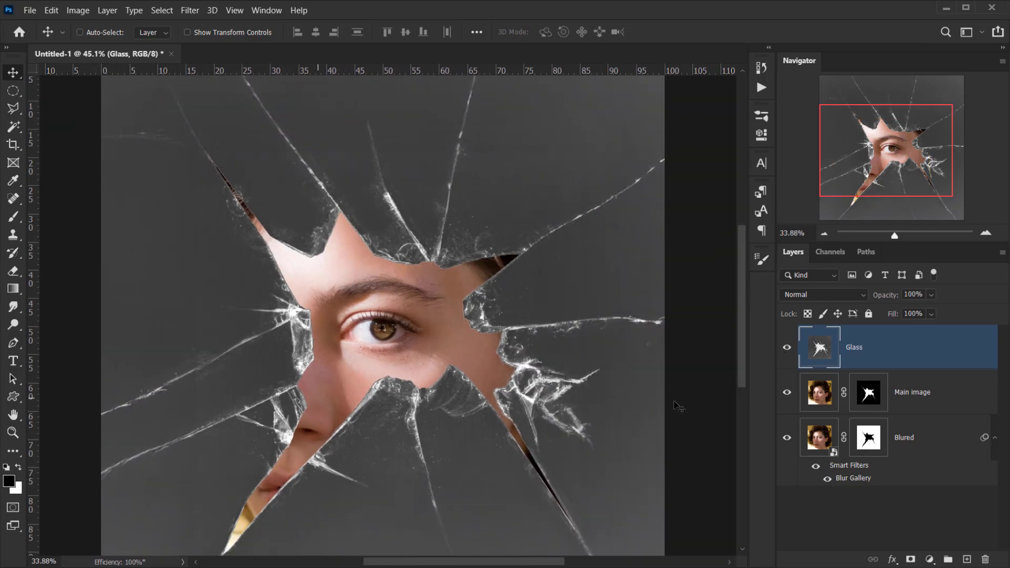
left_click(825, 293)
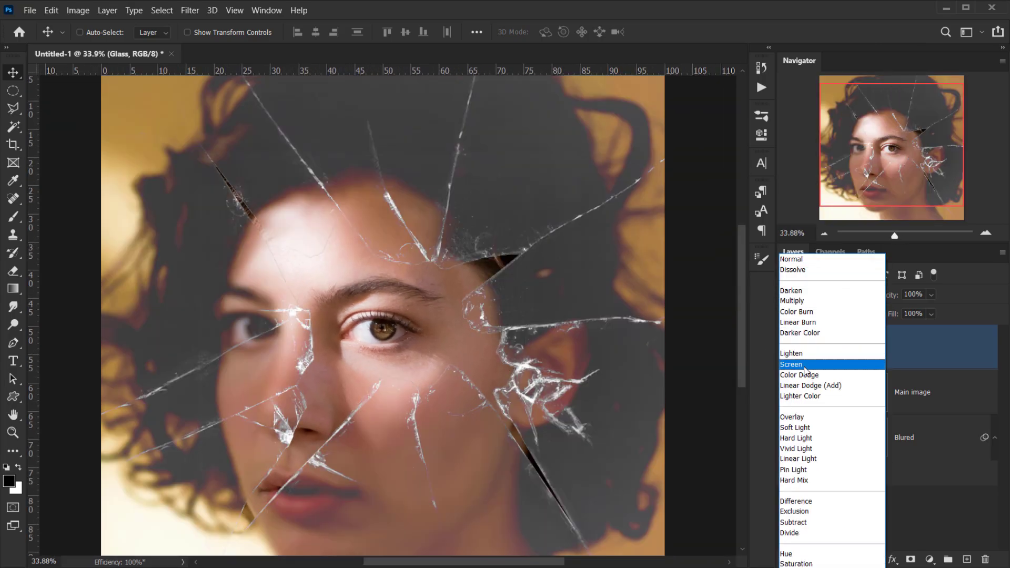
left_click(799, 364)
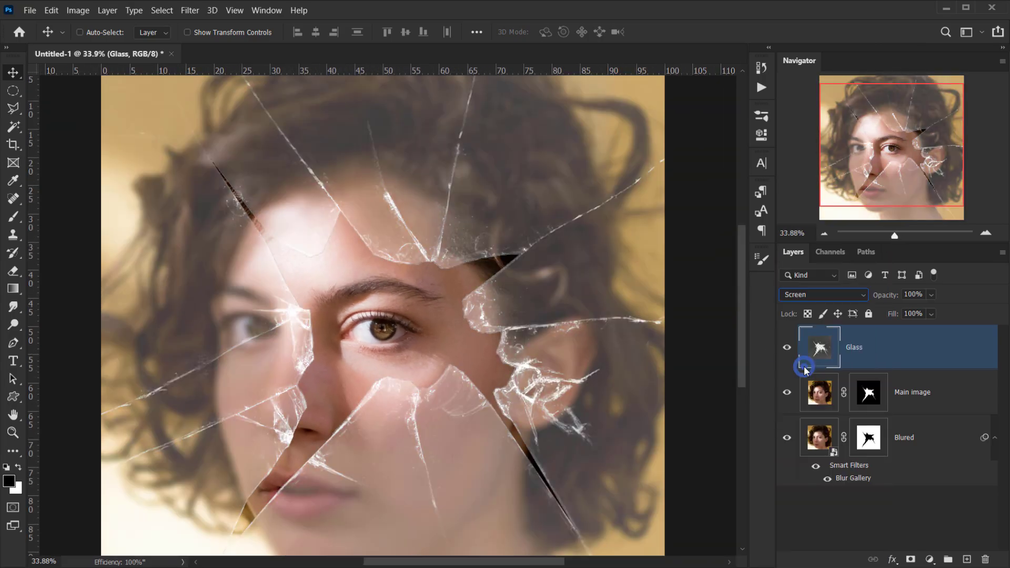
Examine the glass cracks and the blurred reflection around the sharp eye, up close and across the whole image.
scroll(397, 452, "down", 1)
scroll(295, 372, "up", 2)
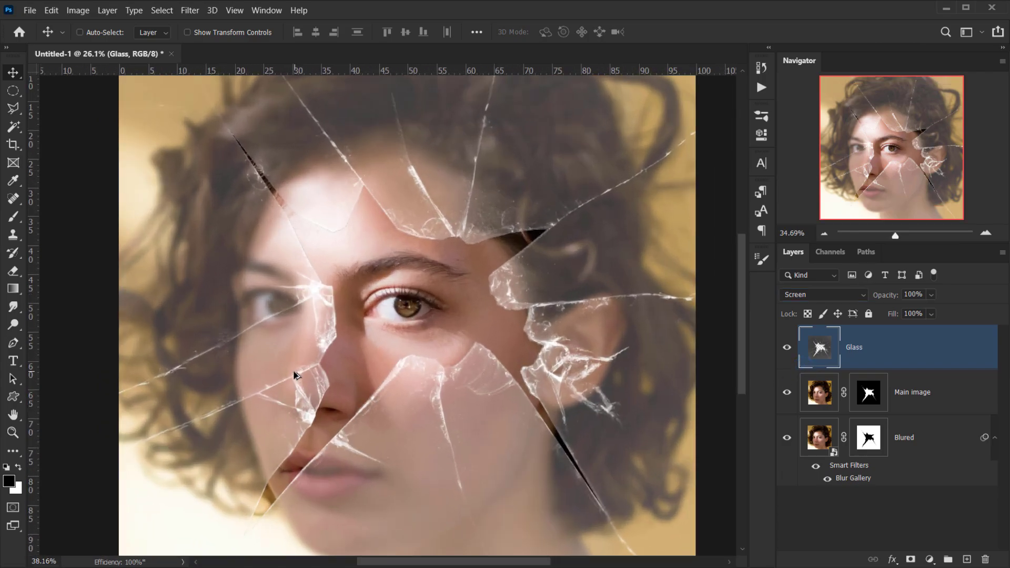
scroll(258, 325, "up", 1)
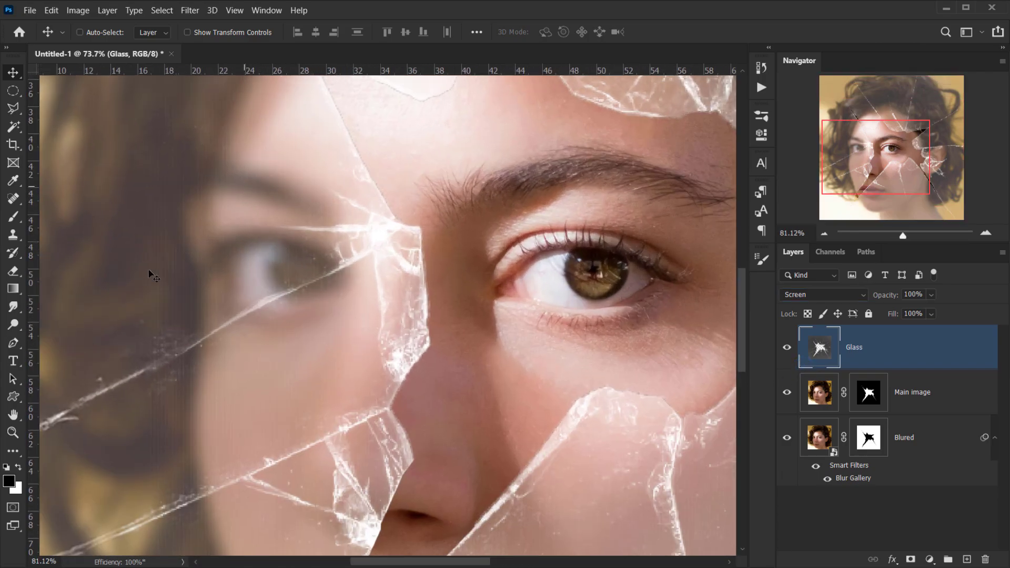
scroll(235, 313, "down", 2)
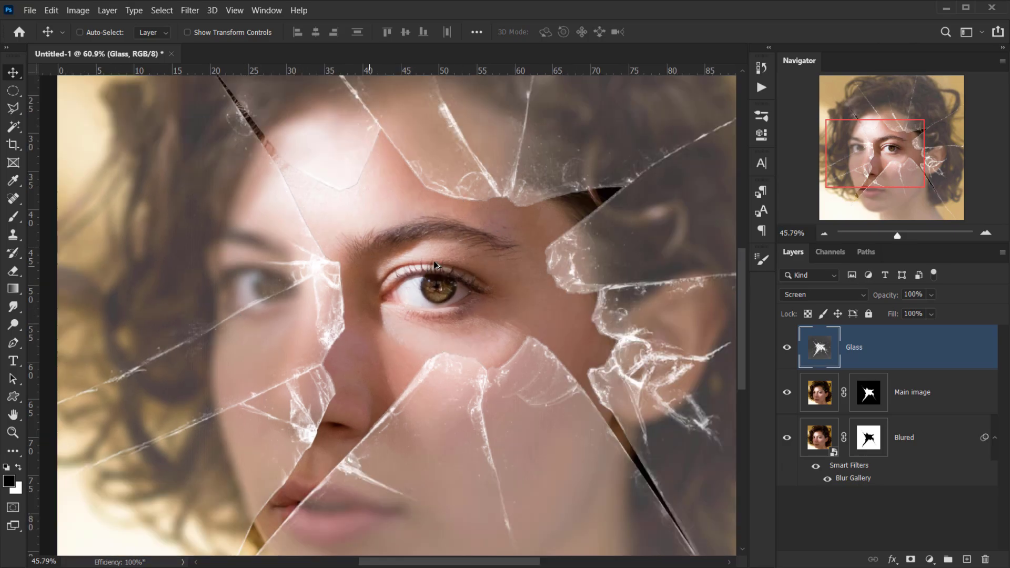
scroll(426, 286, "down", 3)
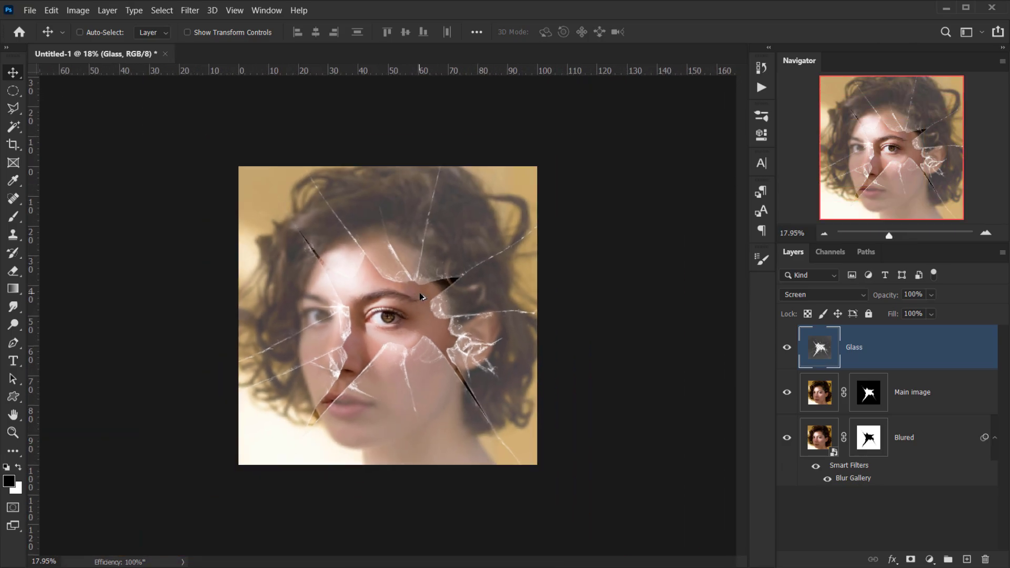
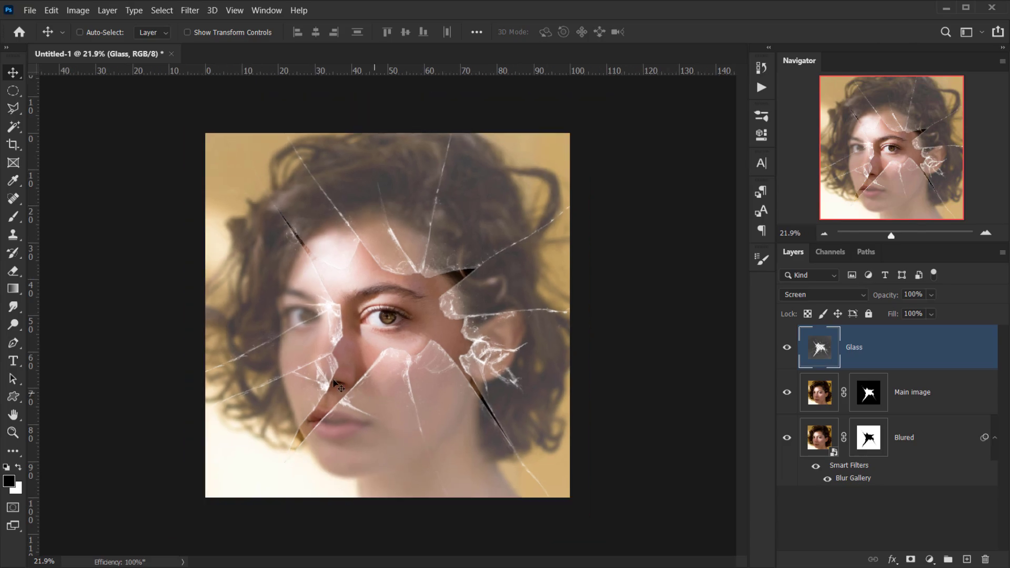
scroll(468, 292, "up", 4)
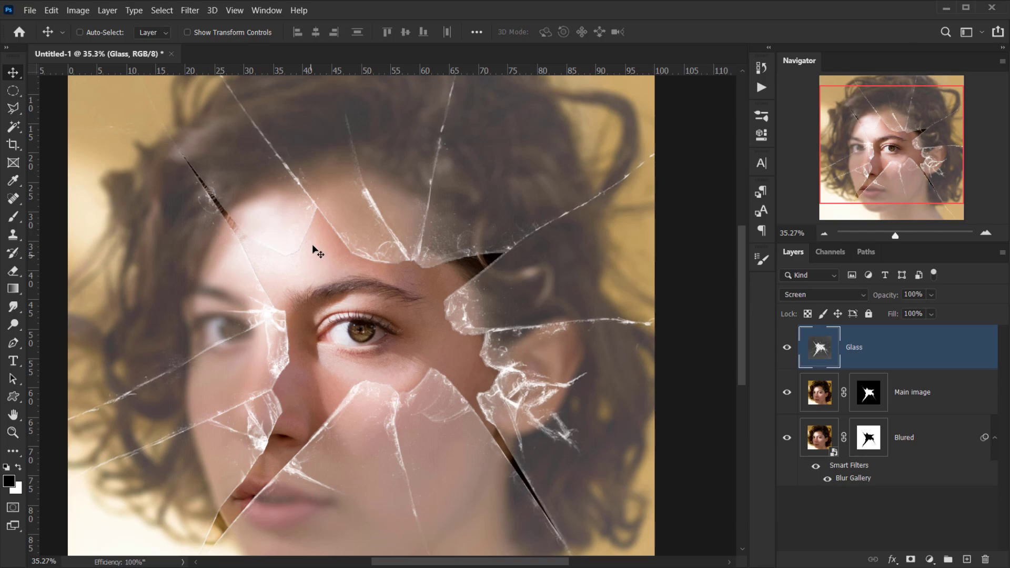
scroll(270, 307, "down", 2)
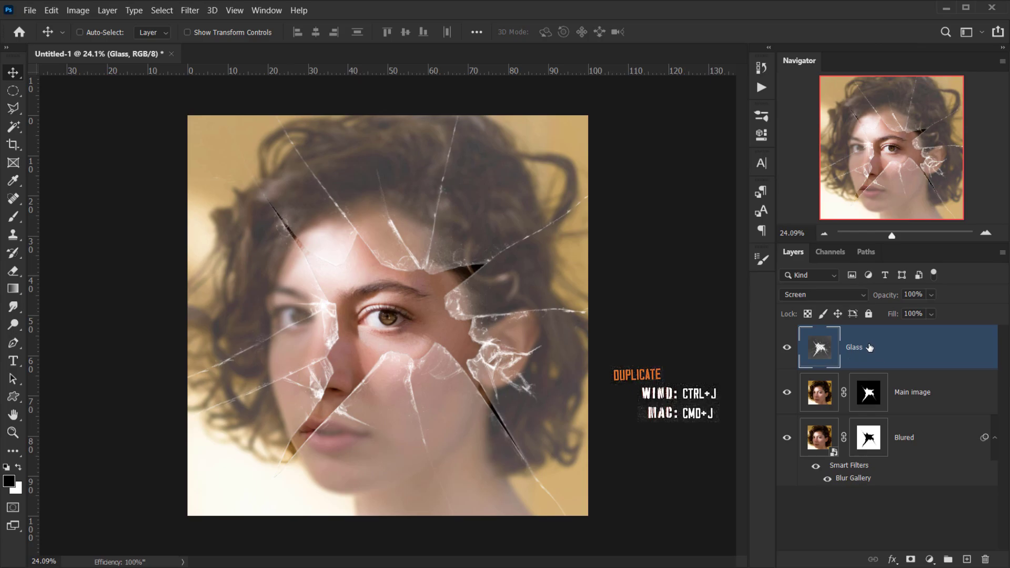
Duplicate the Glass layer and set the copy's blend mode to Overlay.
key("ctrl+j")
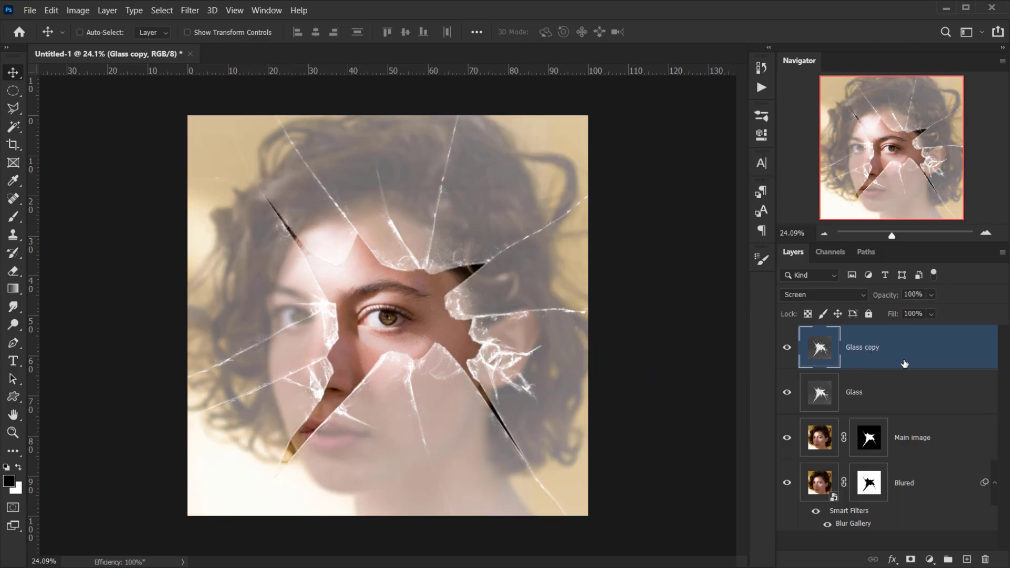
left_click(815, 292)
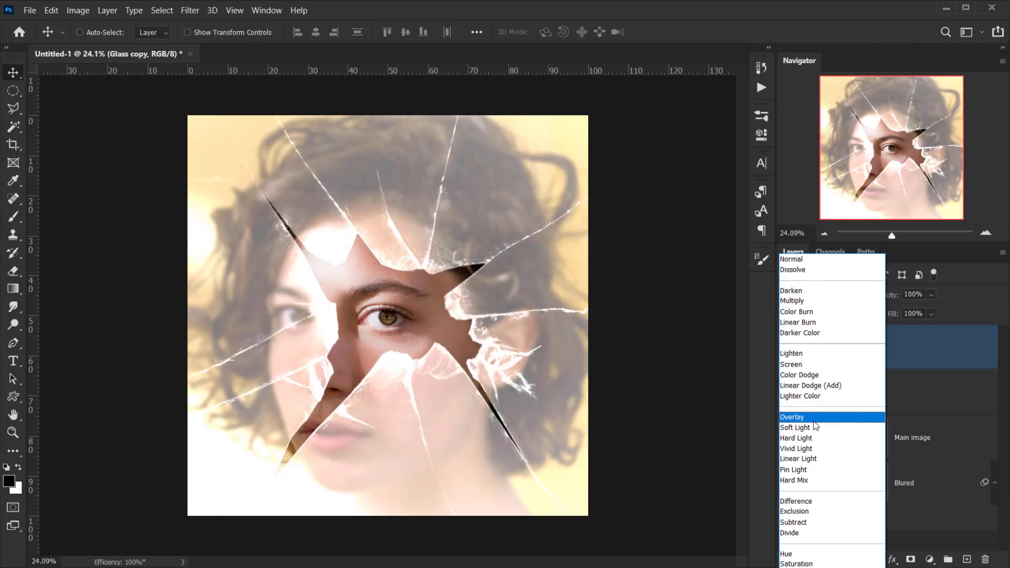
left_click(810, 418)
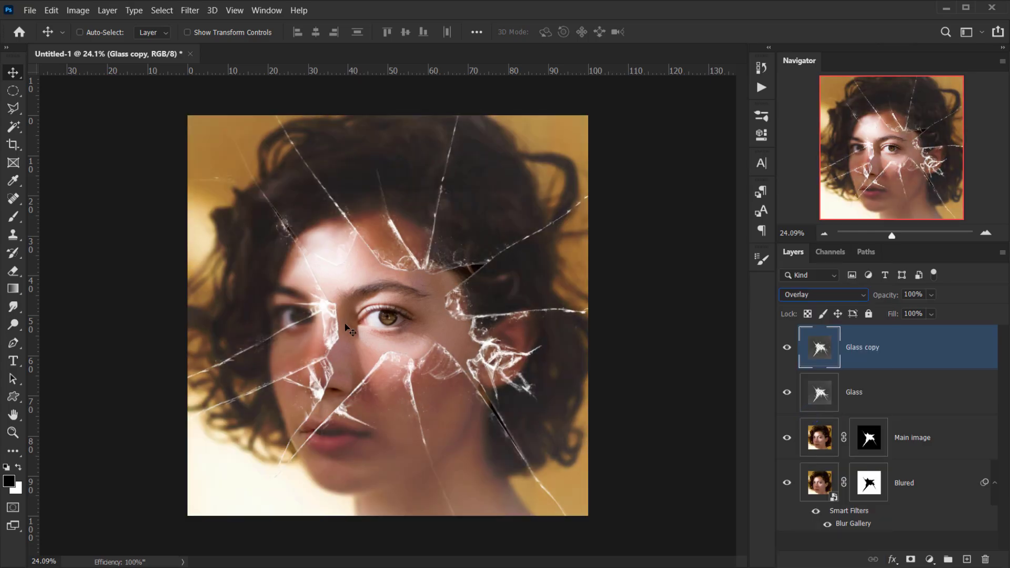
scroll(368, 336, "up", 3)
scroll(412, 368, "down", 1)
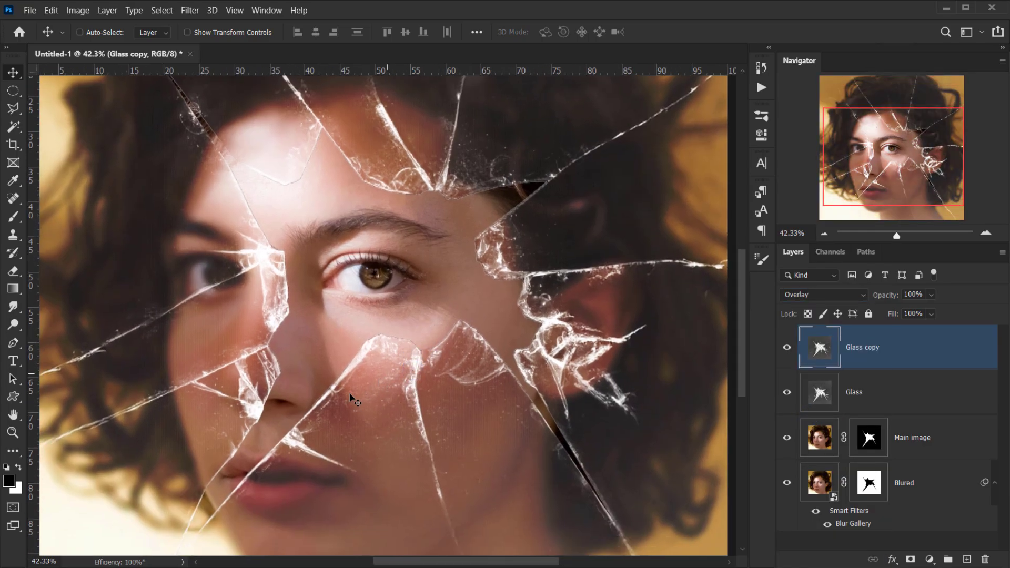
scroll(351, 399, "down", 3)
scroll(357, 273, "up", 2)
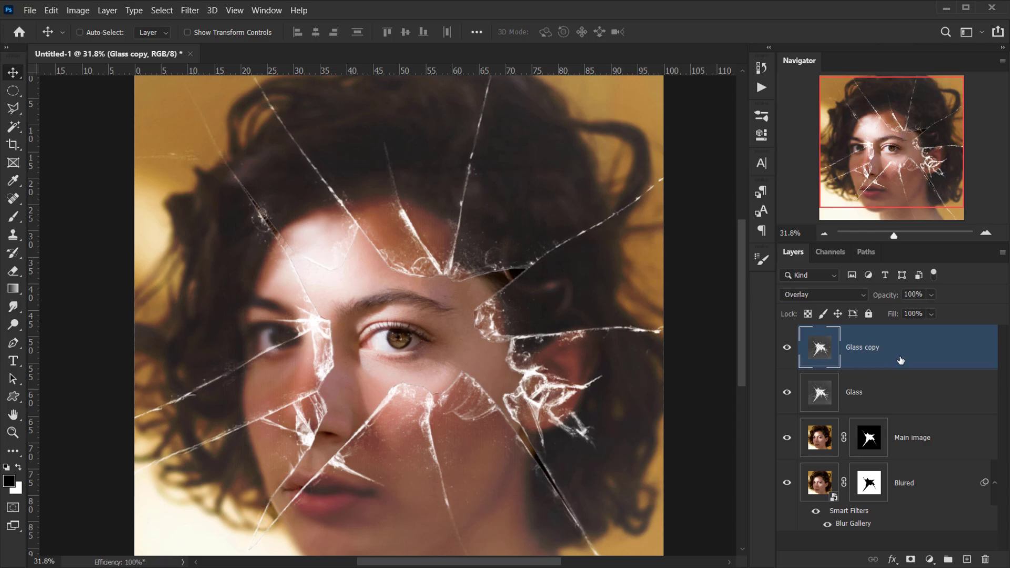
In the Glass copy layer's Blend If options, split the This Layer black slider to 0 / 255.
left_click(893, 560)
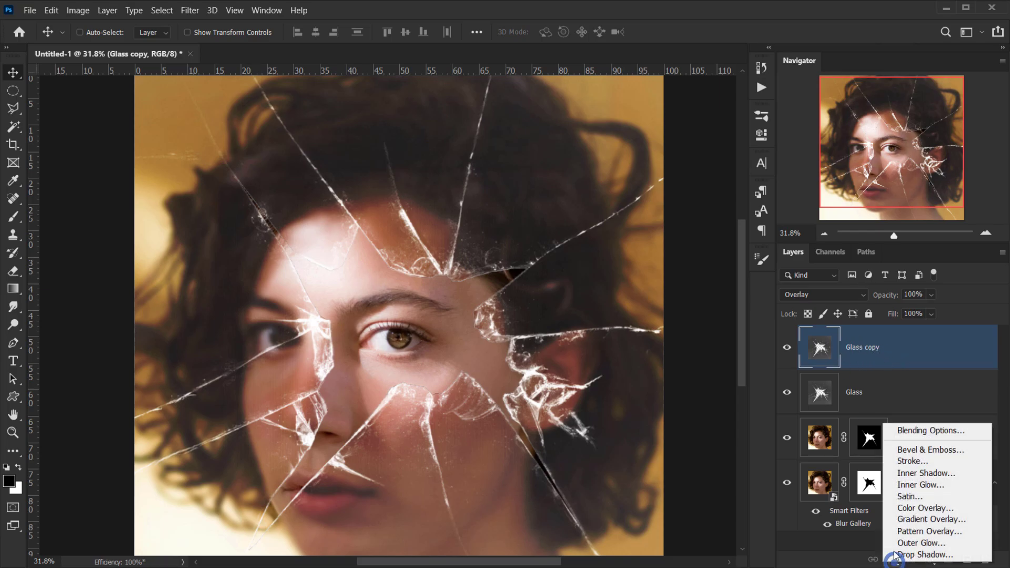
left_click(917, 424)
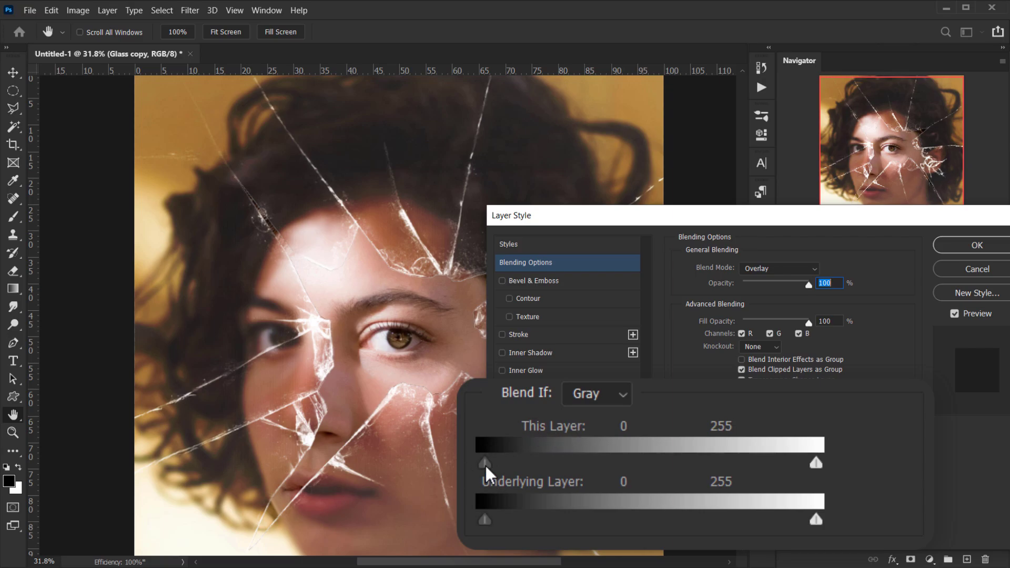
left_click_drag(484, 463, 470, 463)
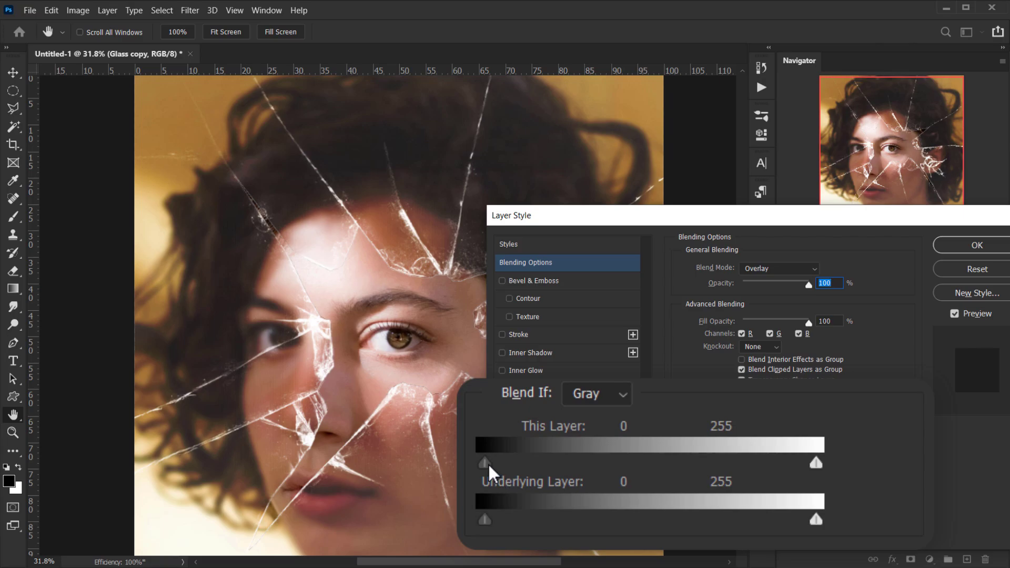
left_click_drag(488, 462, 696, 461)
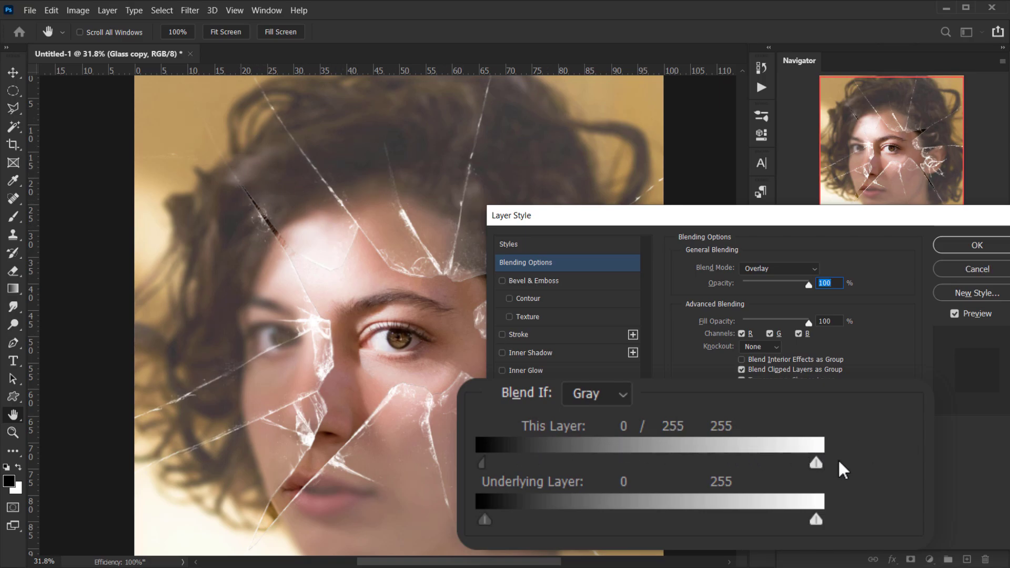
left_click_drag(797, 469, 785, 468)
left_click_drag(662, 462, 955, 440)
left_click(972, 244)
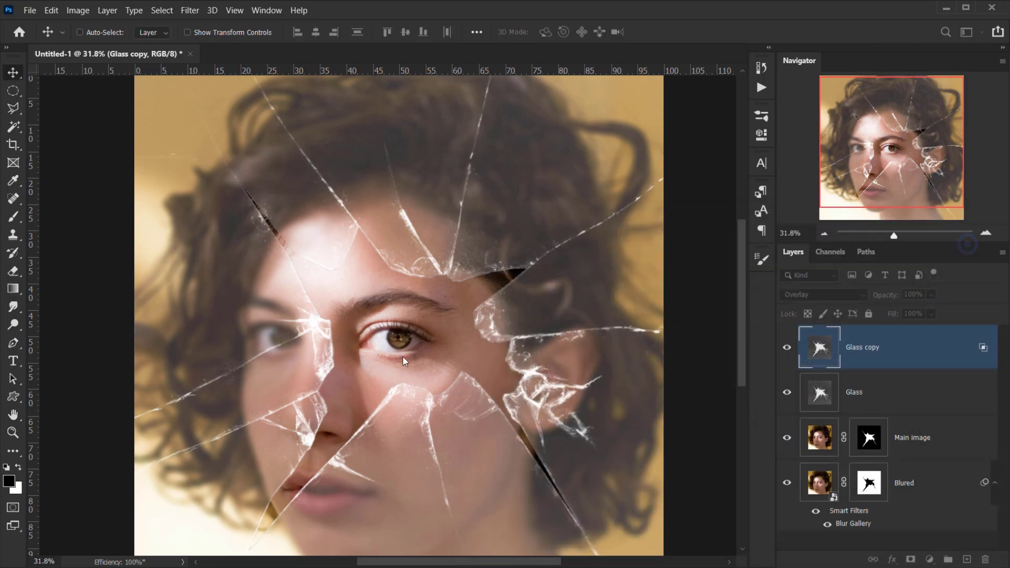
Toggle the Glass copy layer's visibility to compare the cracks with and without its Overlay effect.
scroll(403, 356, "down", 2)
left_click(784, 349)
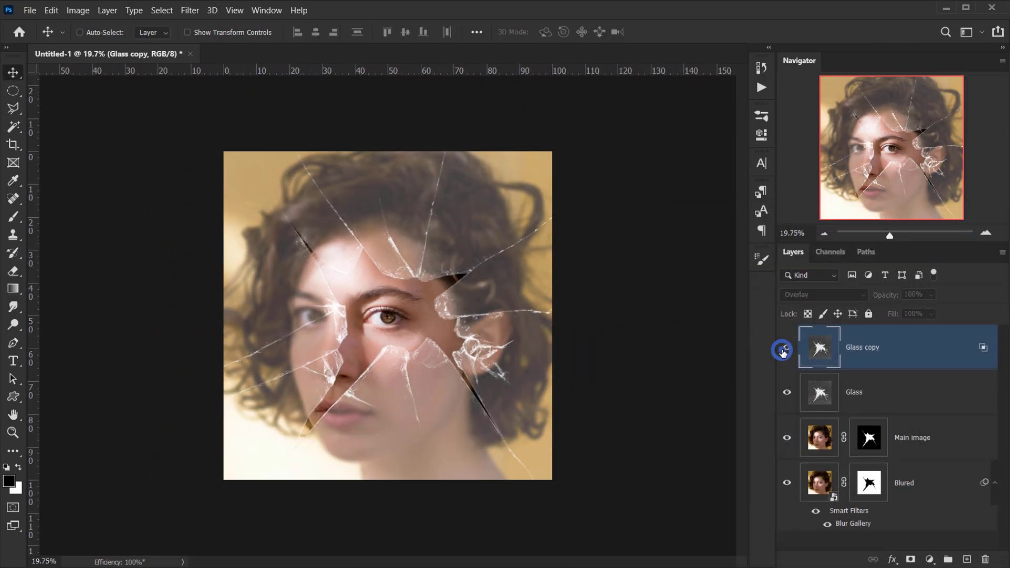
scroll(338, 287, "up", 2)
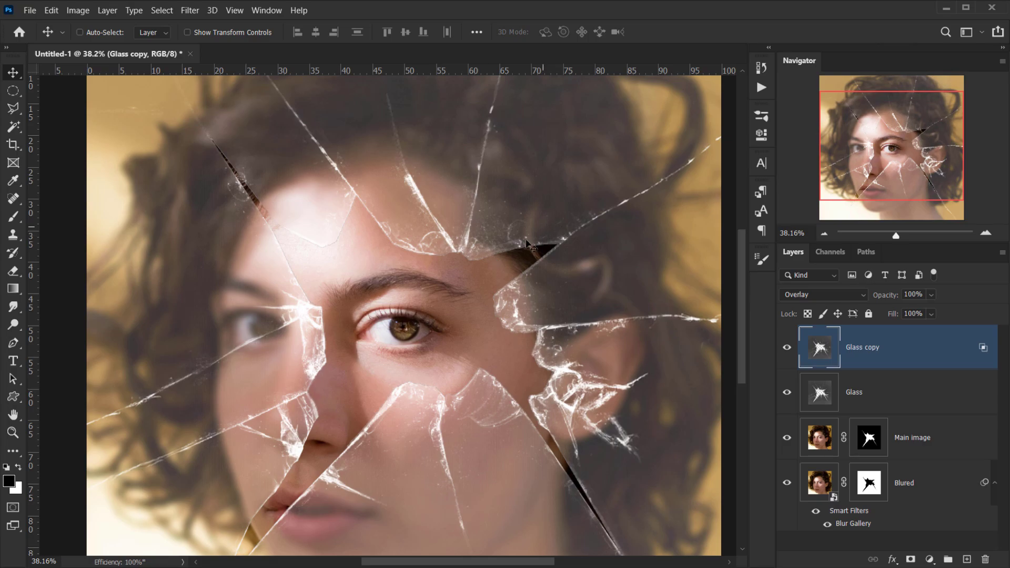
left_click(787, 352)
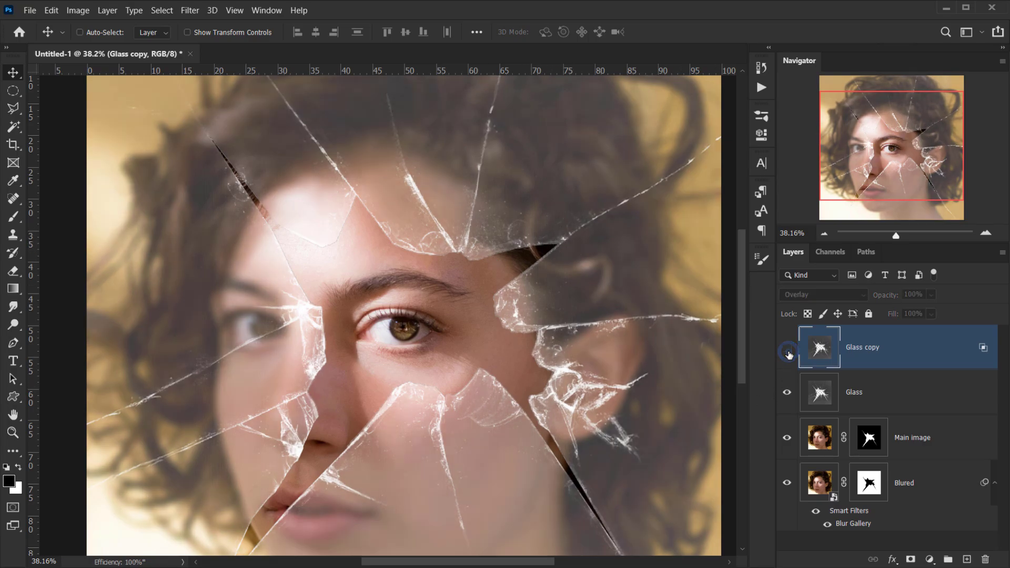
left_click(788, 351)
Examine the glass cracks and shard edges up close around the eye, mouth and forehead, and across the whole image.
scroll(417, 233, "up", 2)
scroll(417, 233, "down", 3)
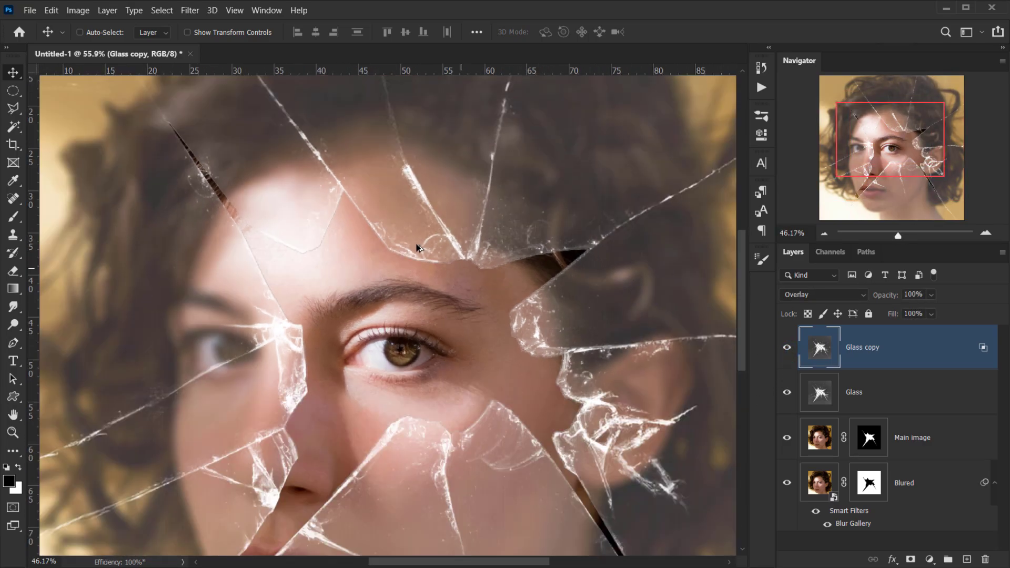
scroll(390, 341, "up", 3)
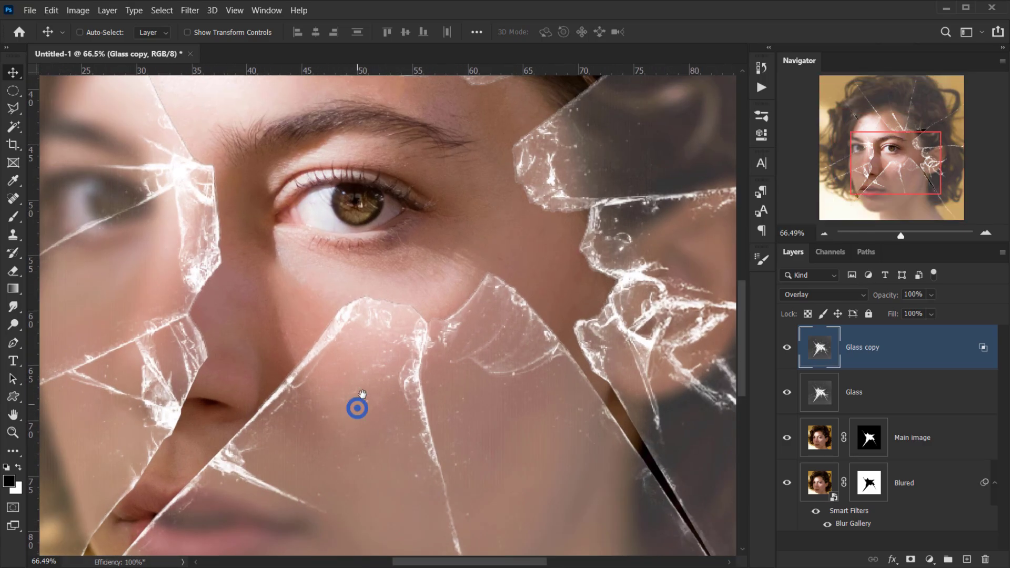
scroll(356, 406, "down", 2)
scroll(362, 424, "down", 1)
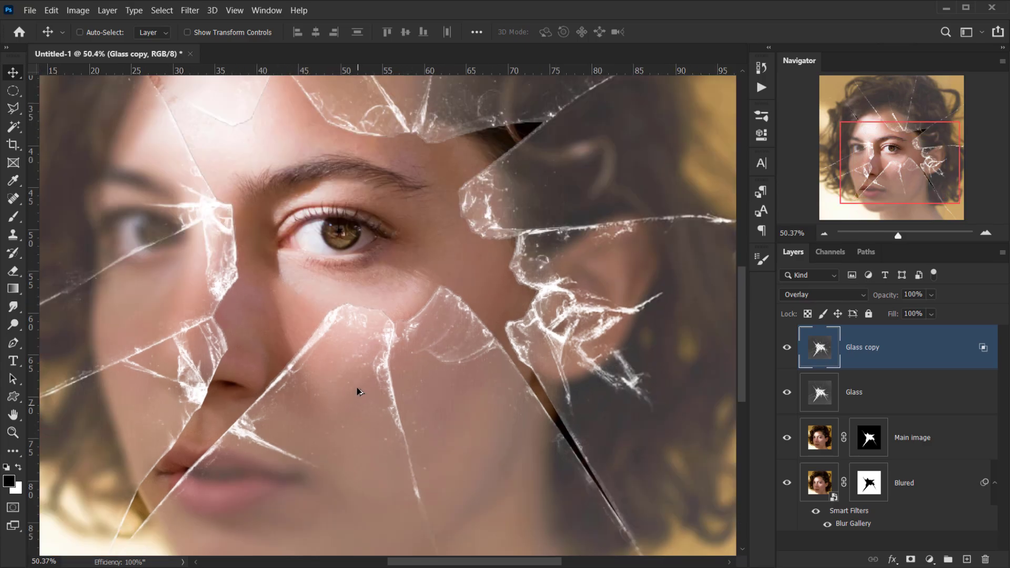
left_click_drag(289, 450, 386, 335)
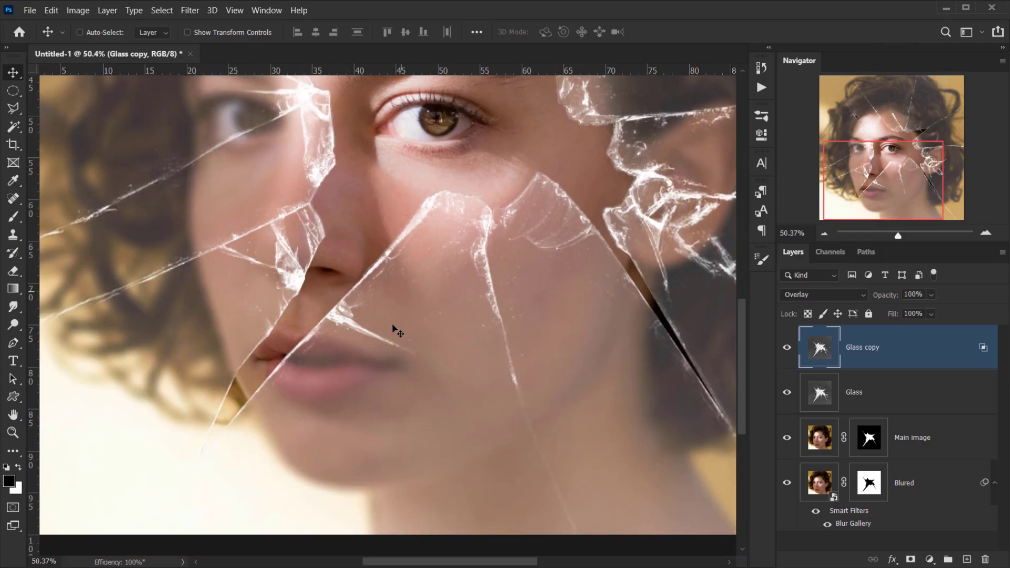
scroll(234, 246, "up", 5)
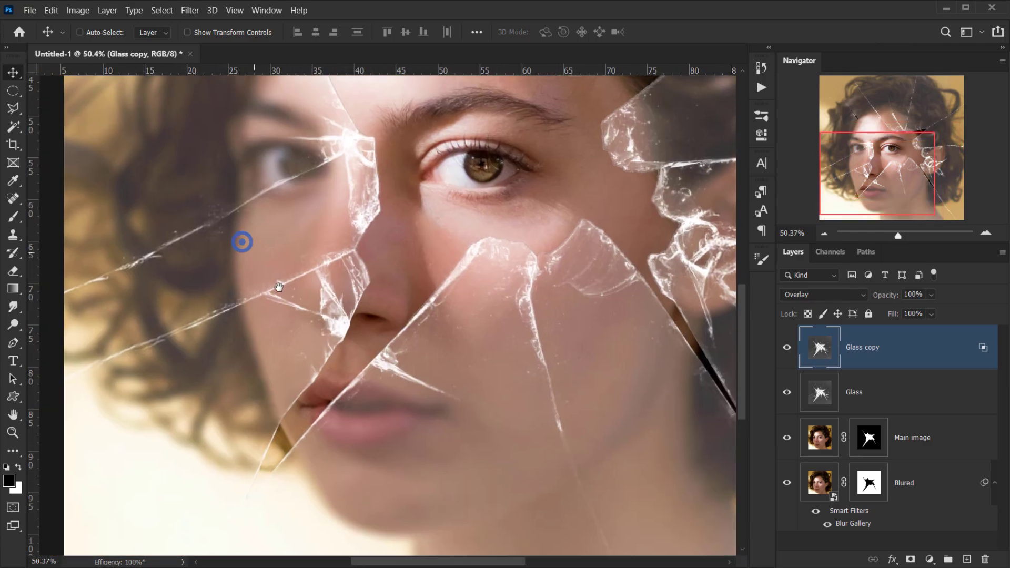
scroll(270, 335, "down", 6)
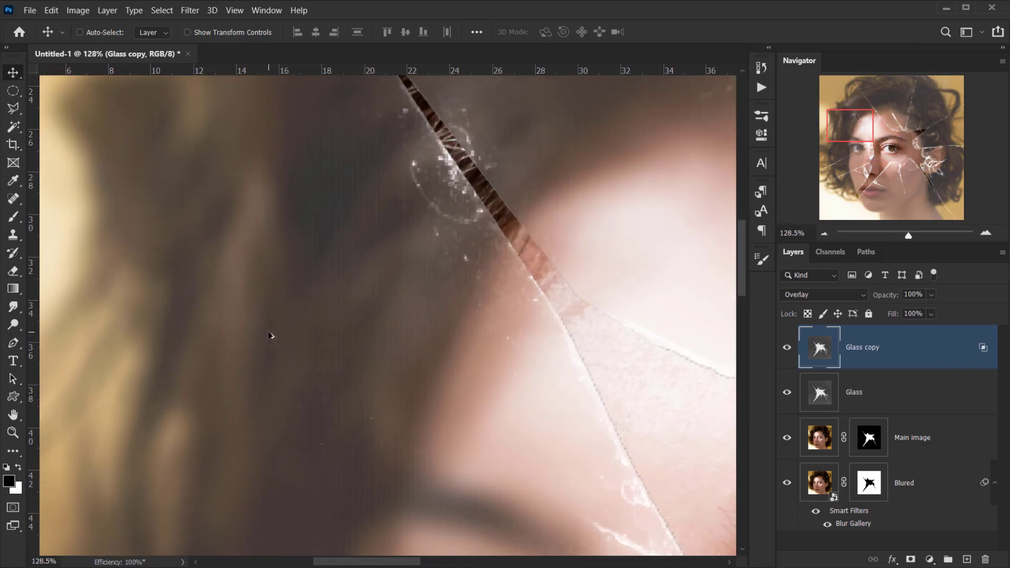
scroll(293, 361, "down", 2)
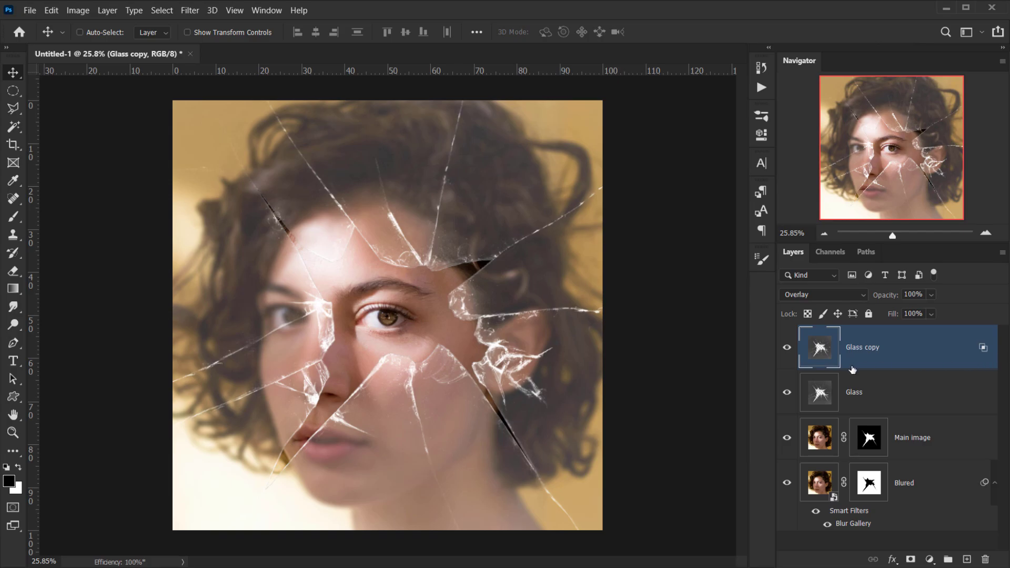
Load the Glass layer's outline as a selection and add a new top layer named Grain.
left_click(820, 392, "ctrl")
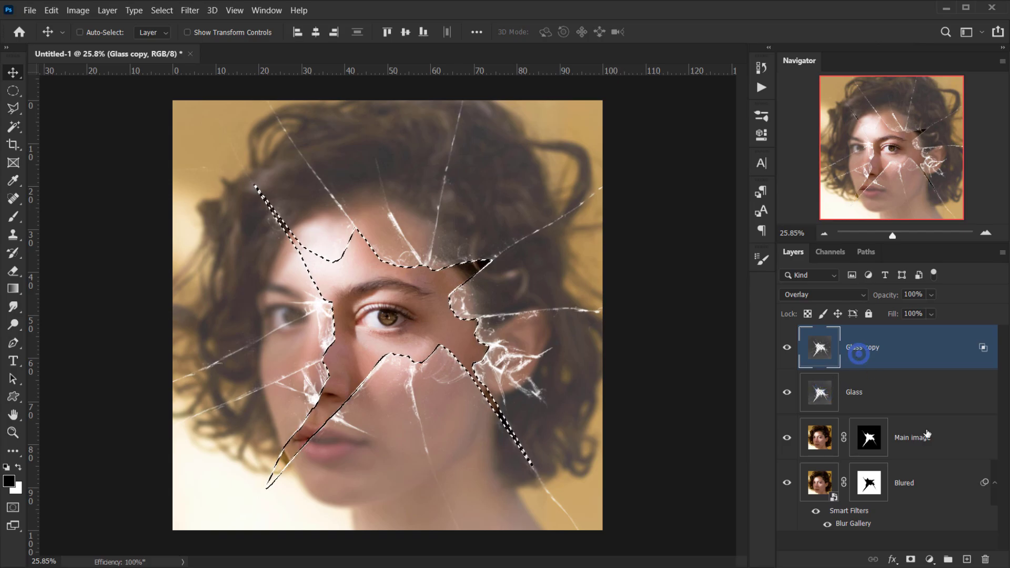
key("ctrl+shift+alt+n")
double_click(851, 348)
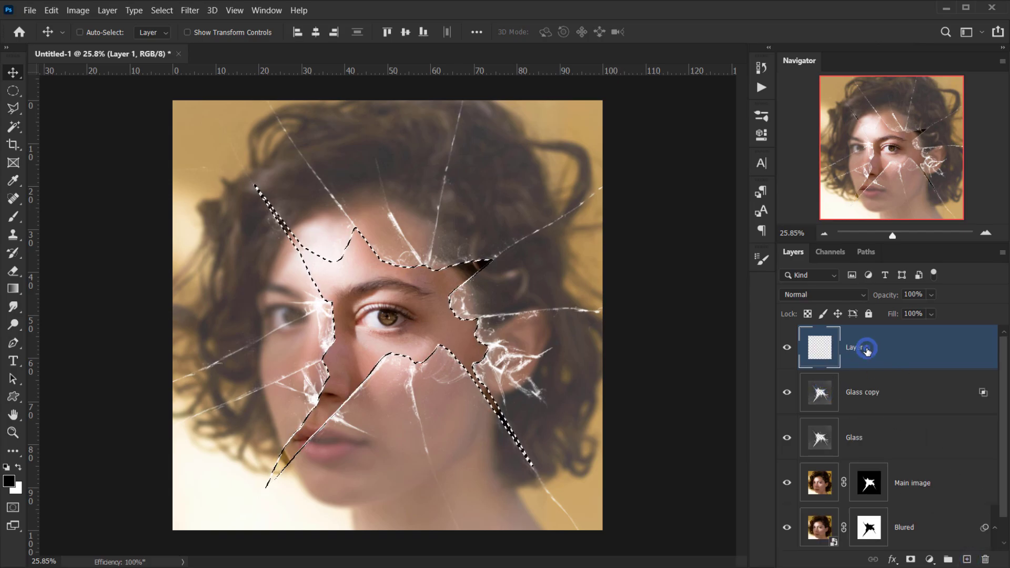
type("Grain")
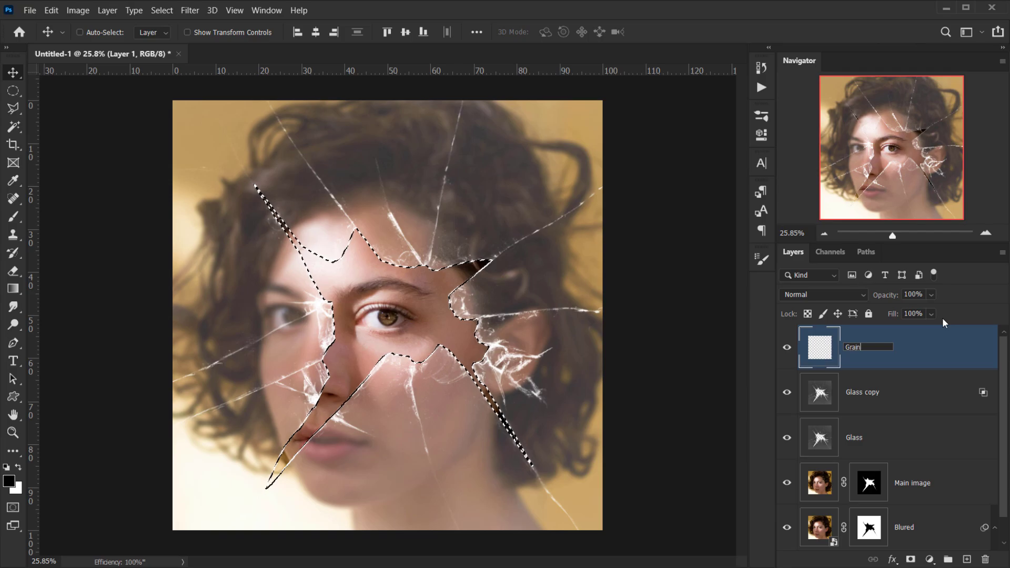
key("Return")
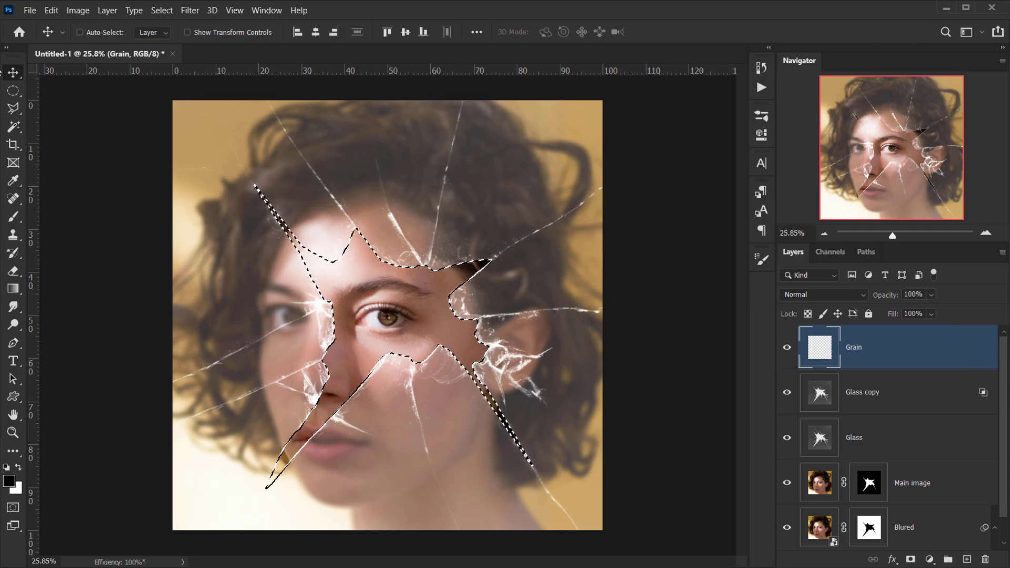
Fill the selected glass area on the Grain layer with 50% Gray and deselect.
left_click(51, 10)
left_click(98, 214)
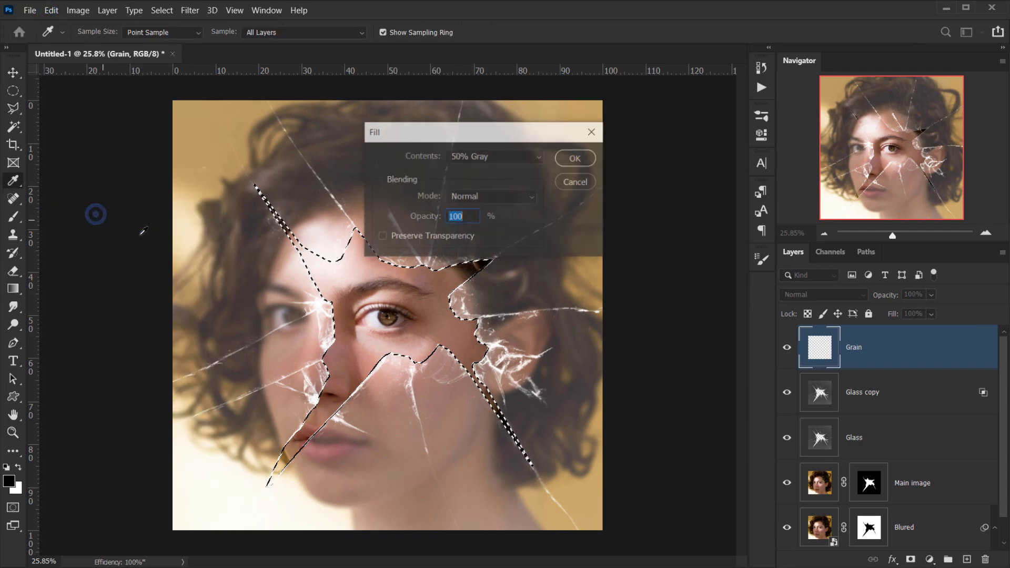
left_click(473, 156)
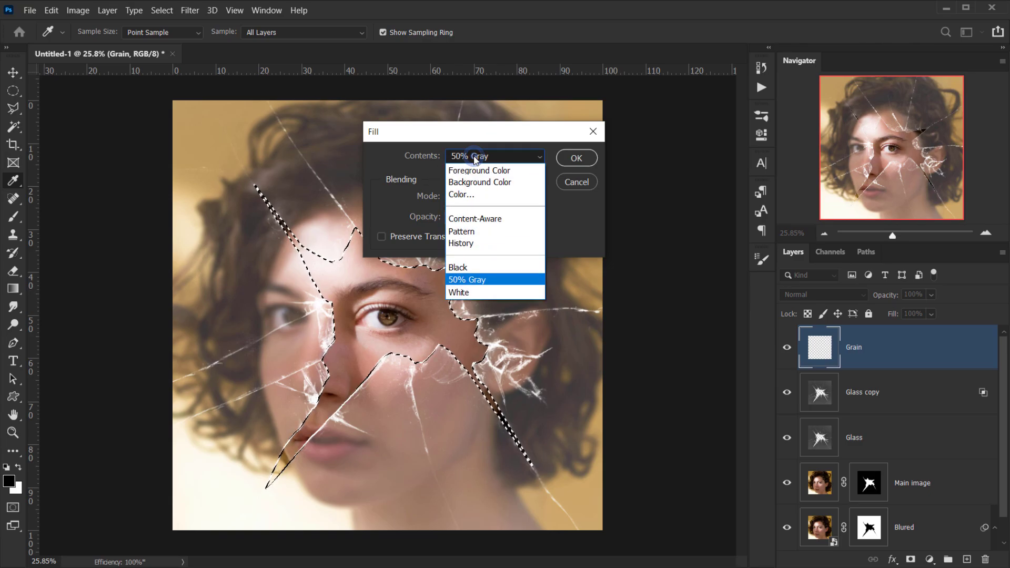
left_click(498, 280)
left_click(578, 157)
key("v")
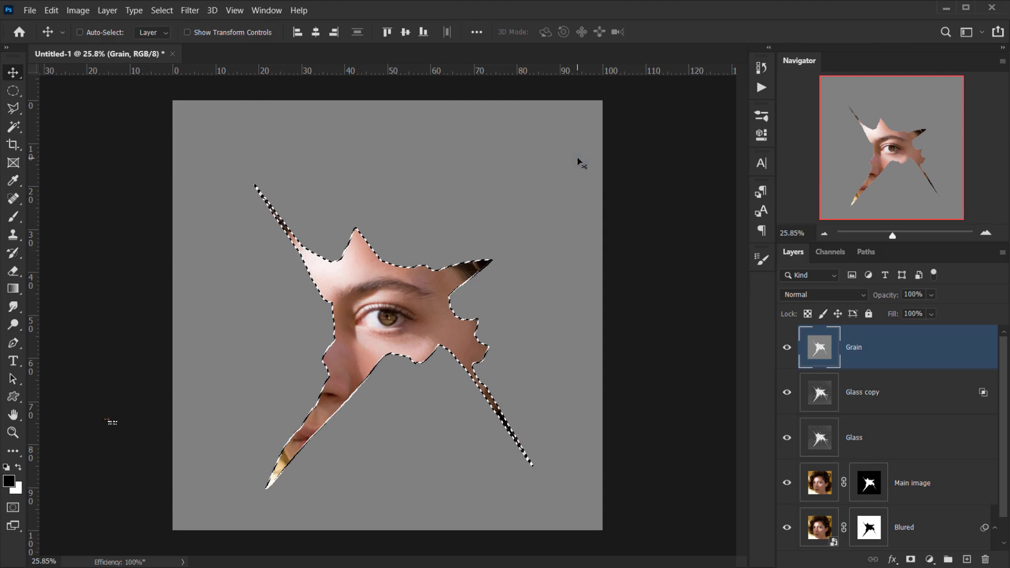
key("ctrl+d")
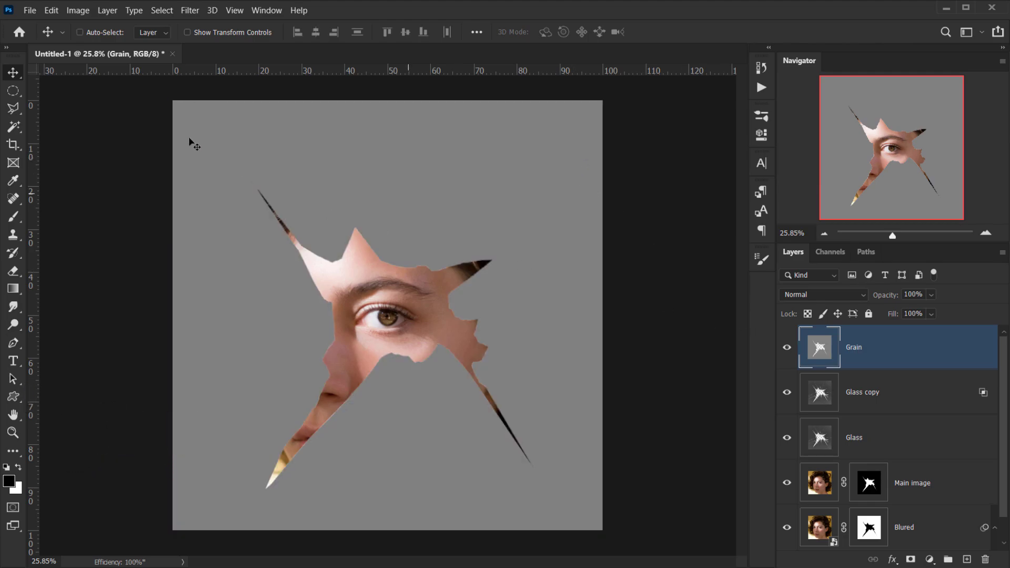
Open the Filter Gallery for the Grain layer, replace the Sponge effect with Grain, and delete the extra Grain effect.
left_click(191, 15)
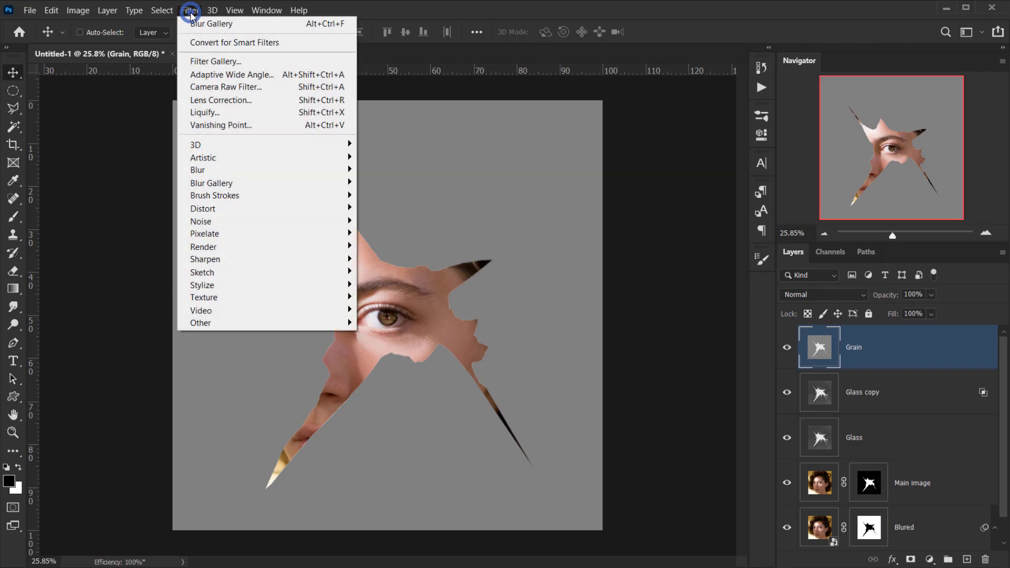
left_click(215, 59)
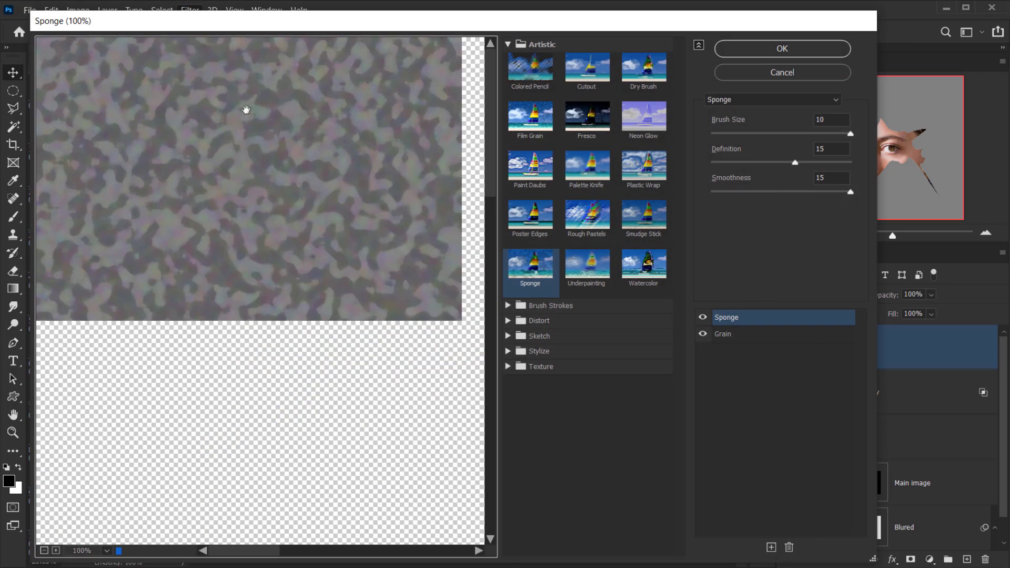
left_click(508, 44)
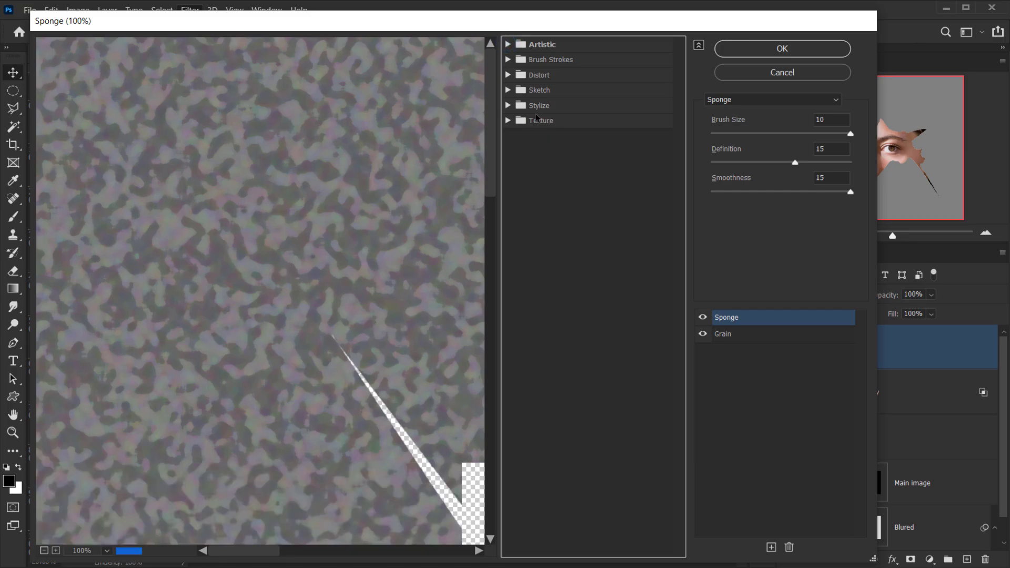
left_click(513, 123)
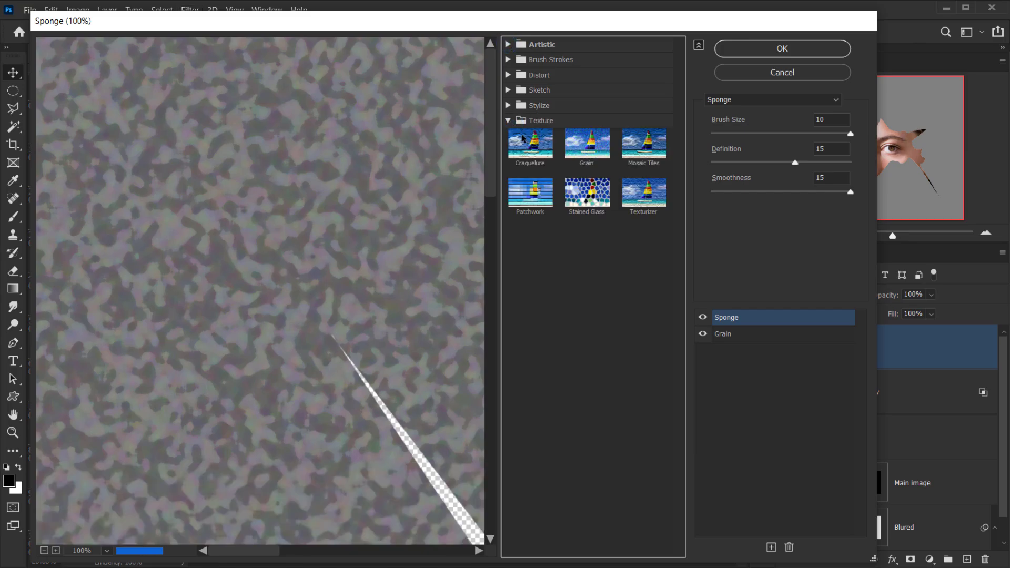
left_click(599, 157)
left_click(725, 334)
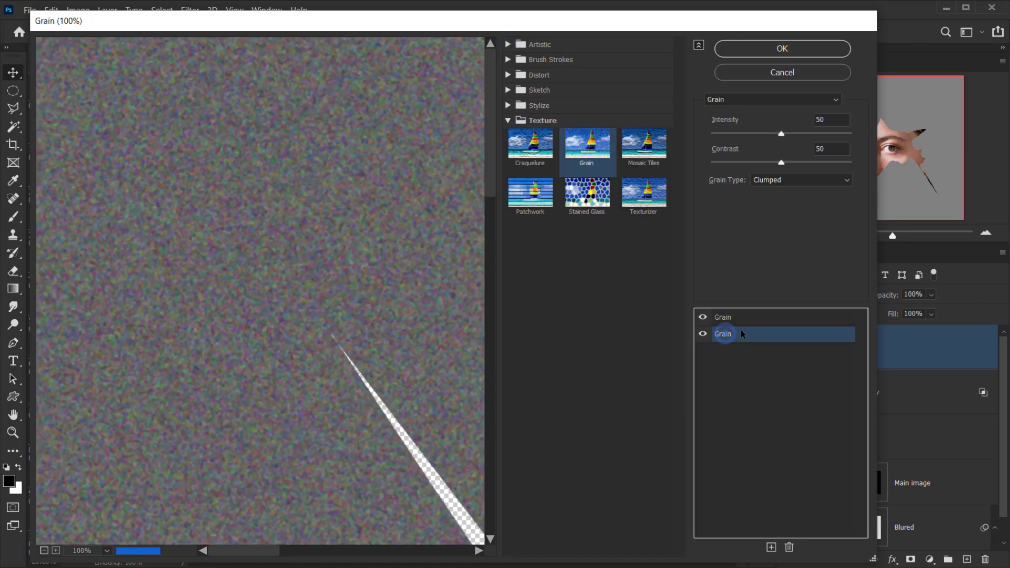
left_click(789, 547)
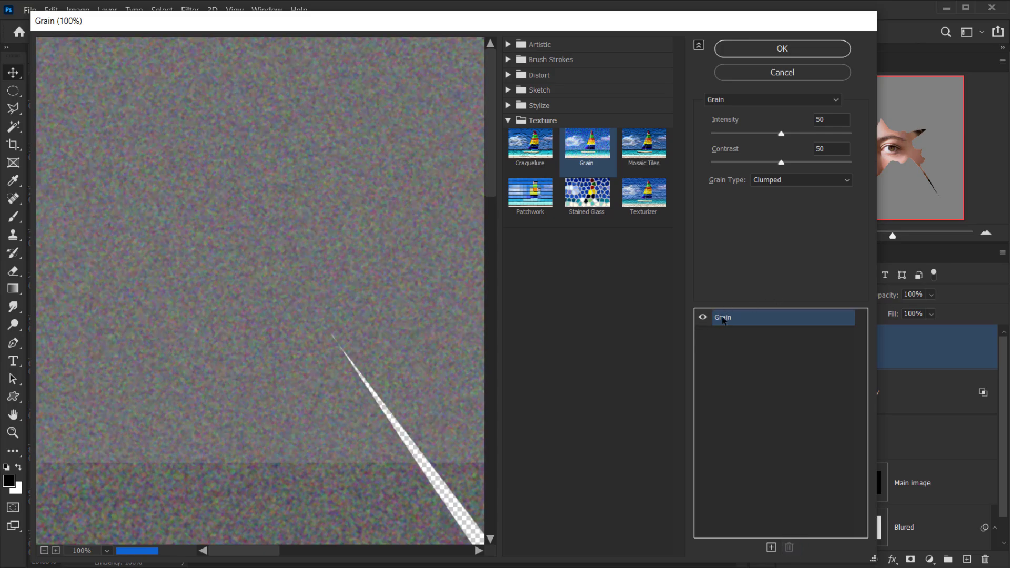
Apply the Grain filter with Intensity 30, Contrast 15 and Grain Type Enlarged.
left_click_drag(351, 320, 187, 244)
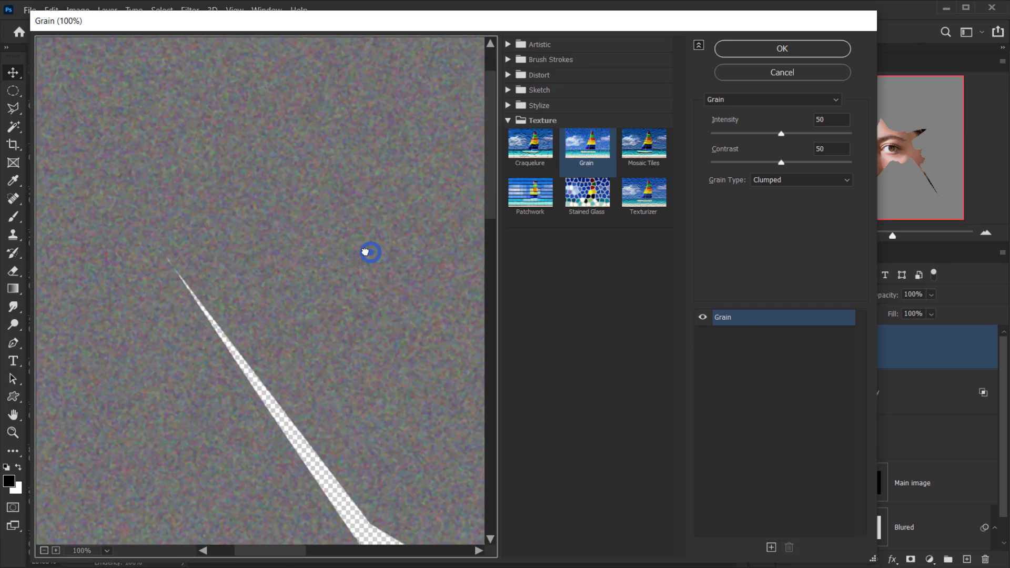
mouse_move(365, 252)
left_mouse_down()
mouse_move(305, 219)
mouse_move(504, 100)
left_mouse_up()
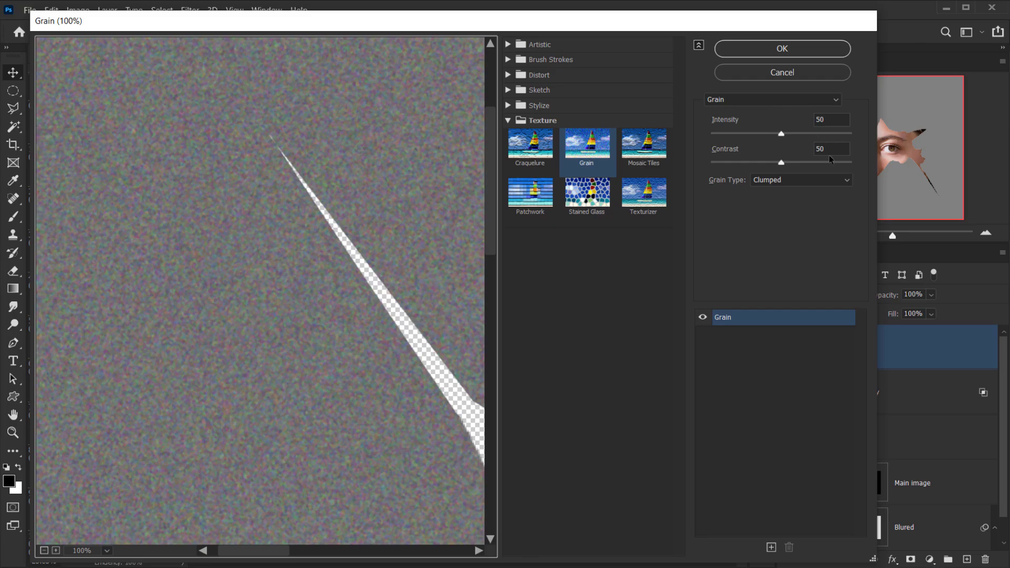
left_click(838, 119)
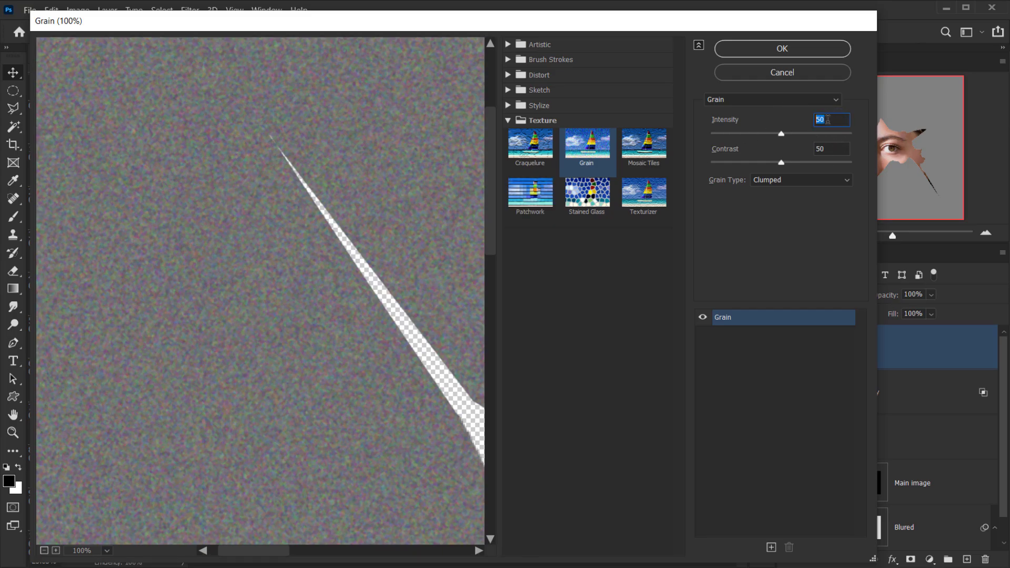
type("30")
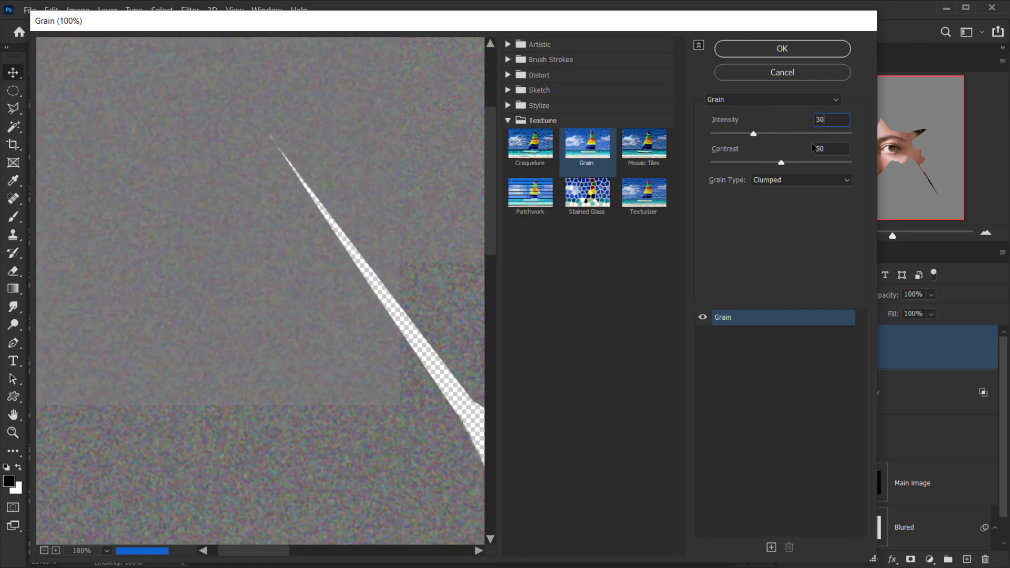
key("Tab")
type("1")
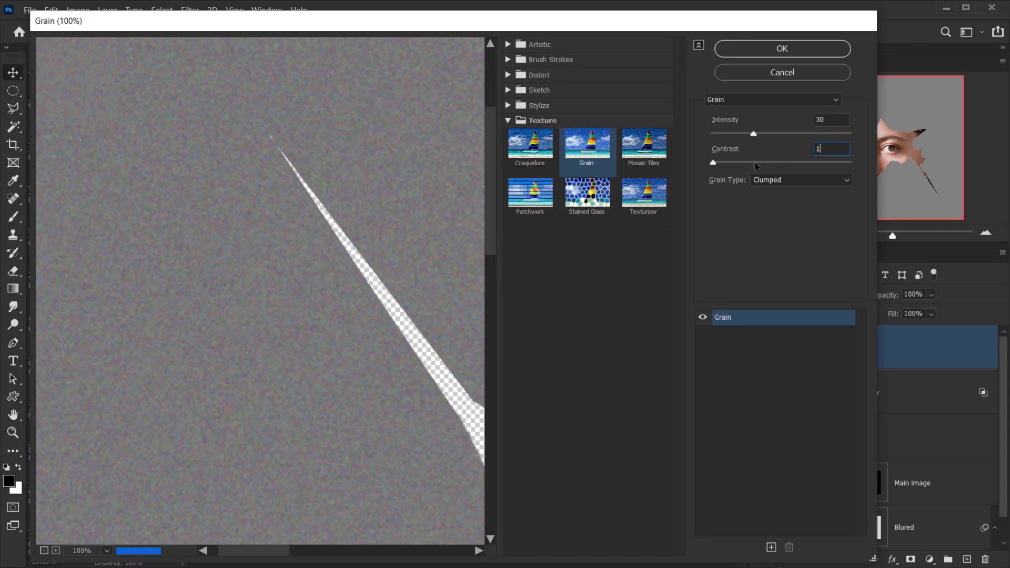
type("5")
left_click(810, 184)
left_click(788, 254)
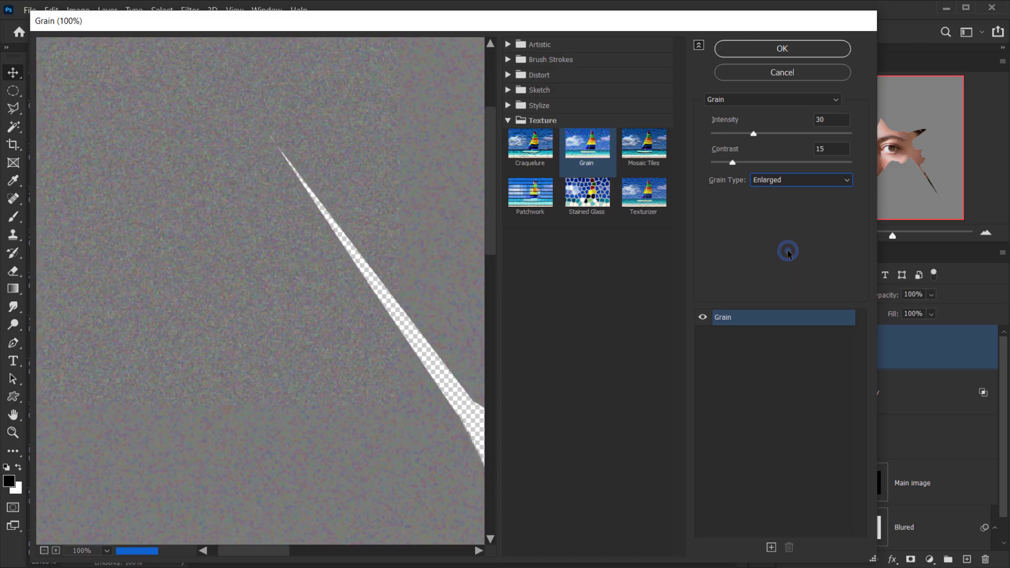
left_click_drag(312, 320, 193, 248)
left_click(747, 55)
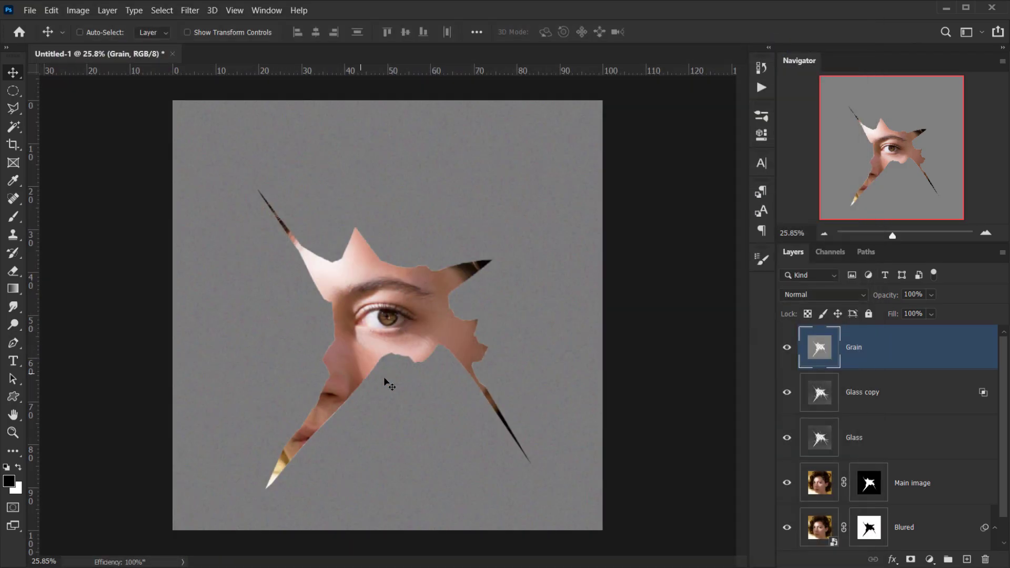
Set the Grain layer's blend mode to Soft Light.
scroll(385, 380, "up", 1)
left_click(823, 295)
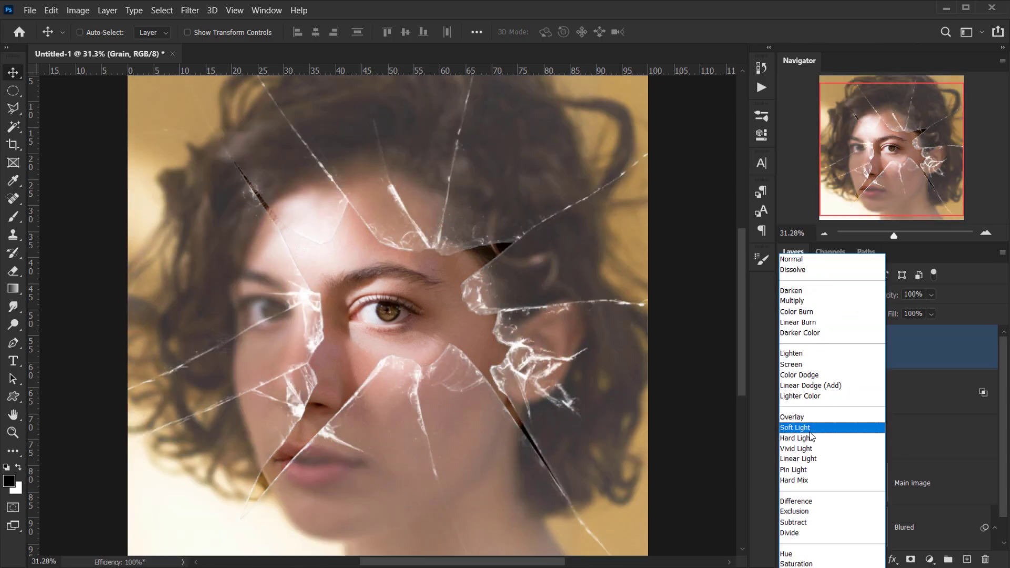
left_click(809, 433)
Examine the grain texture up close on the blurred cheek and neck, comparing with the Grain layer hidden and shown.
scroll(458, 478, "up", 6)
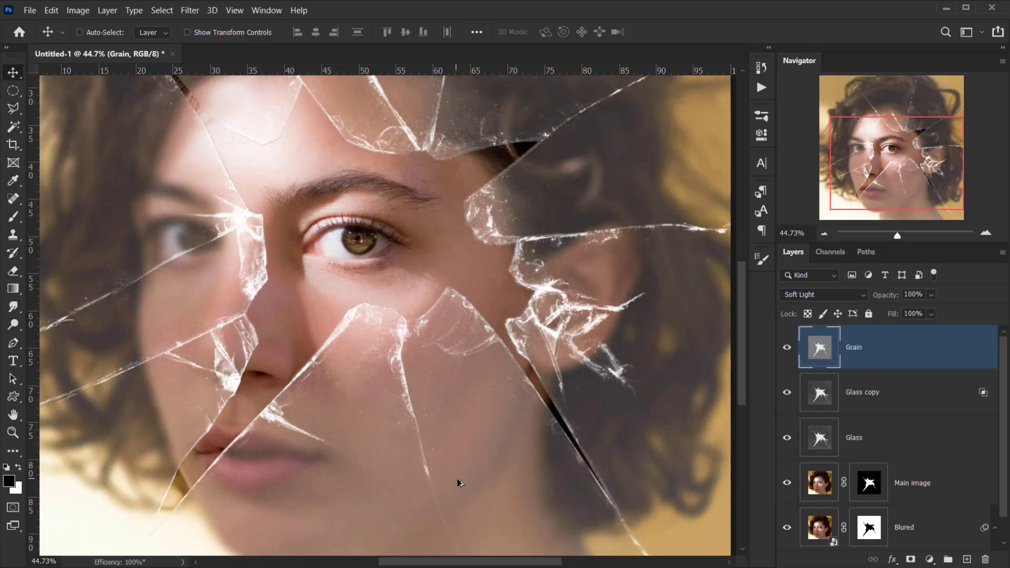
left_click_drag(453, 451, 411, 367)
scroll(465, 383, "up", 3)
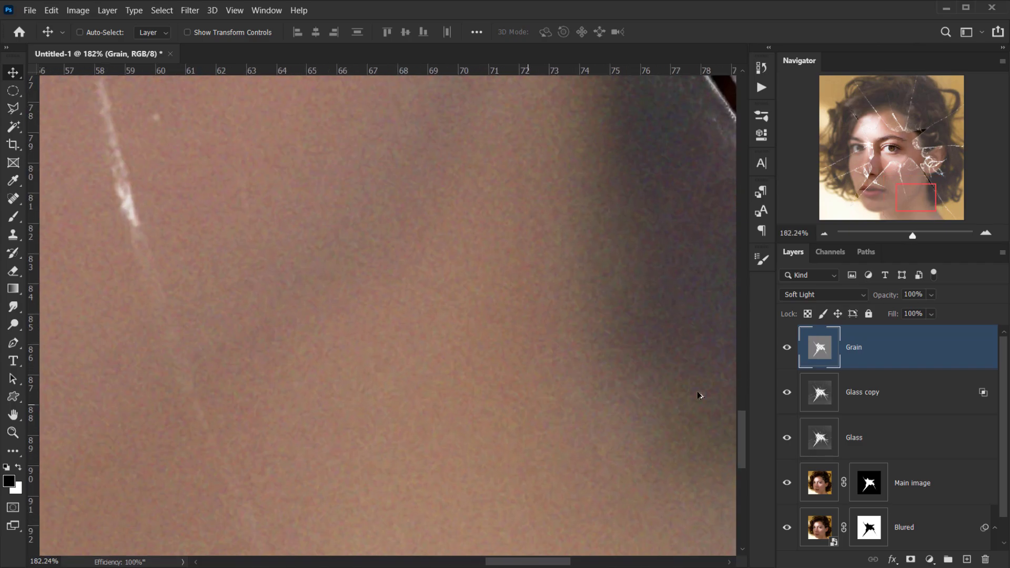
left_click(784, 351)
left_click(784, 350)
scroll(340, 254, "down", 9)
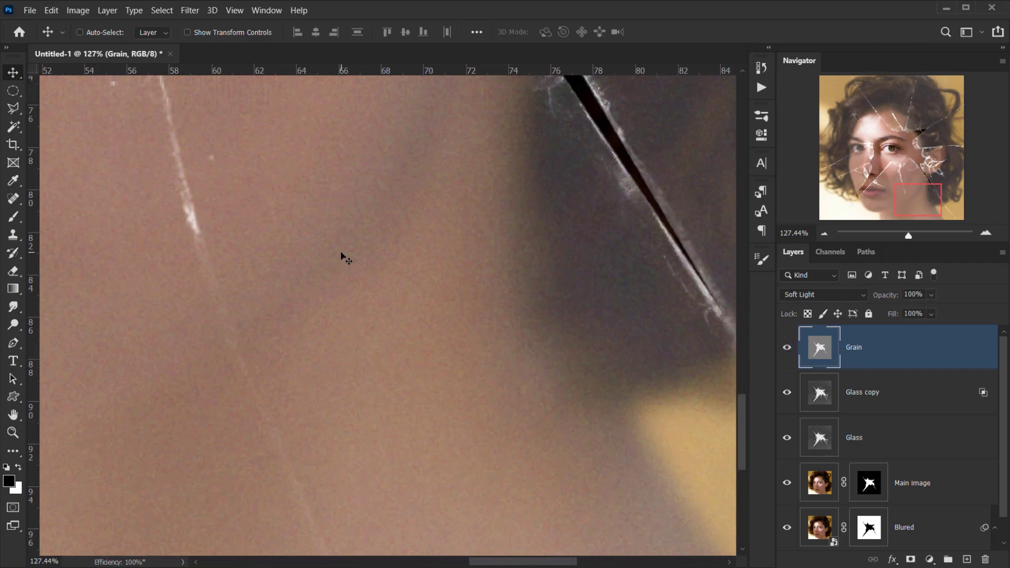
Examine the whole composite and the sharp eye area within the broken glass opening.
scroll(337, 268, "down", 2)
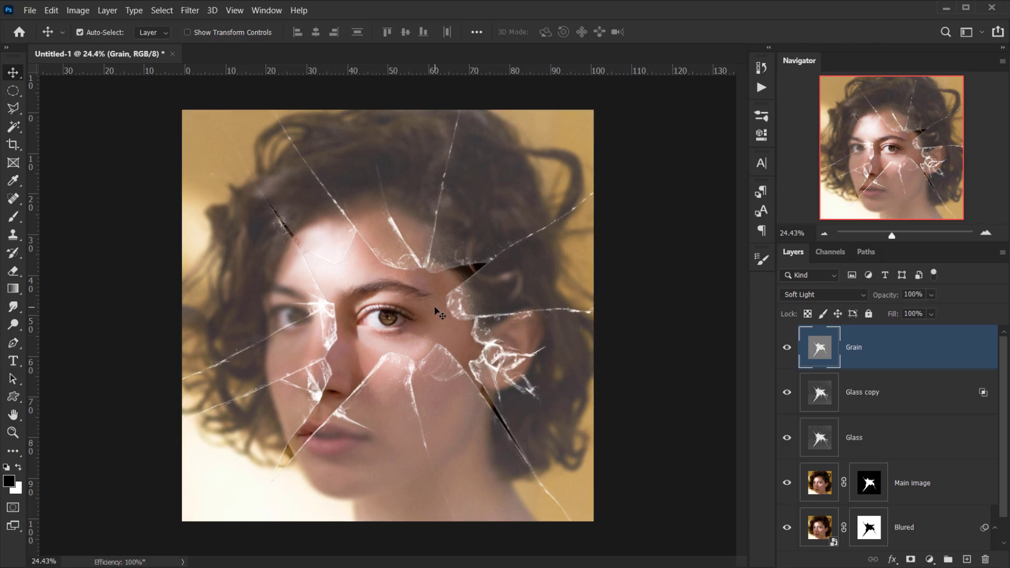
scroll(437, 312, "up", 1)
scroll(316, 269, "up", 3)
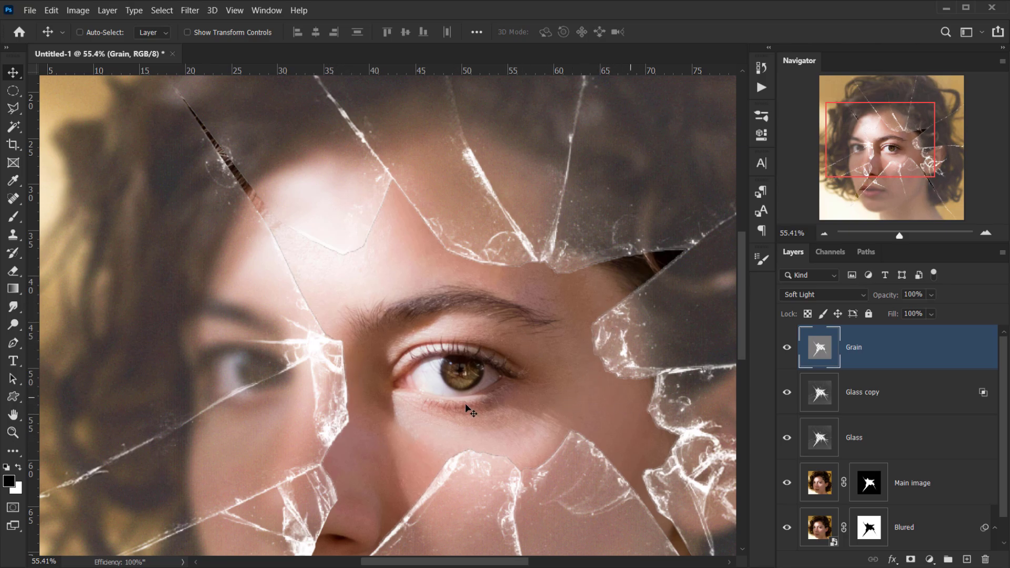
scroll(470, 410, "down", 2)
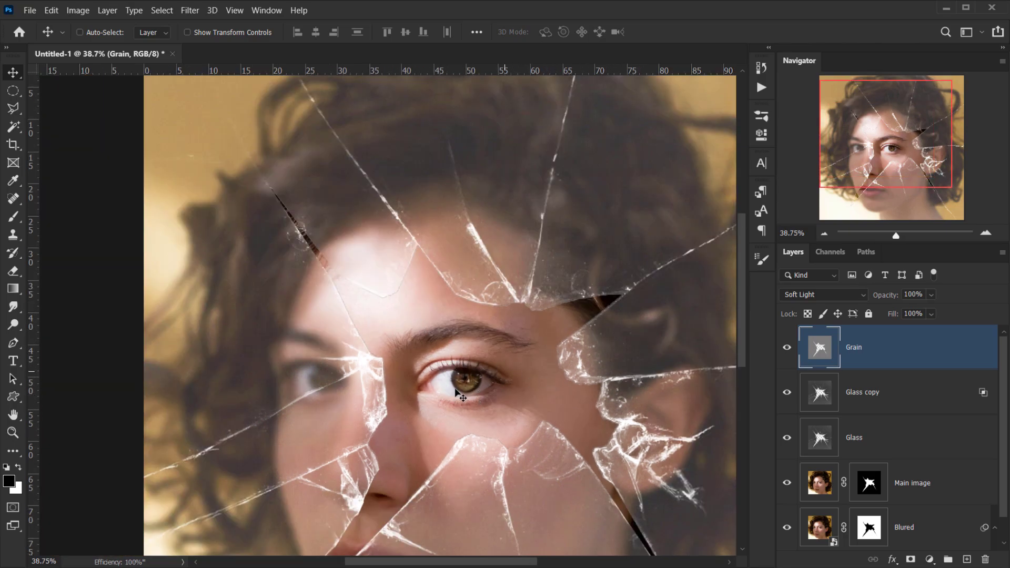
scroll(461, 396, "down", 2)
left_click(428, 363)
scroll(468, 368, "up", 2)
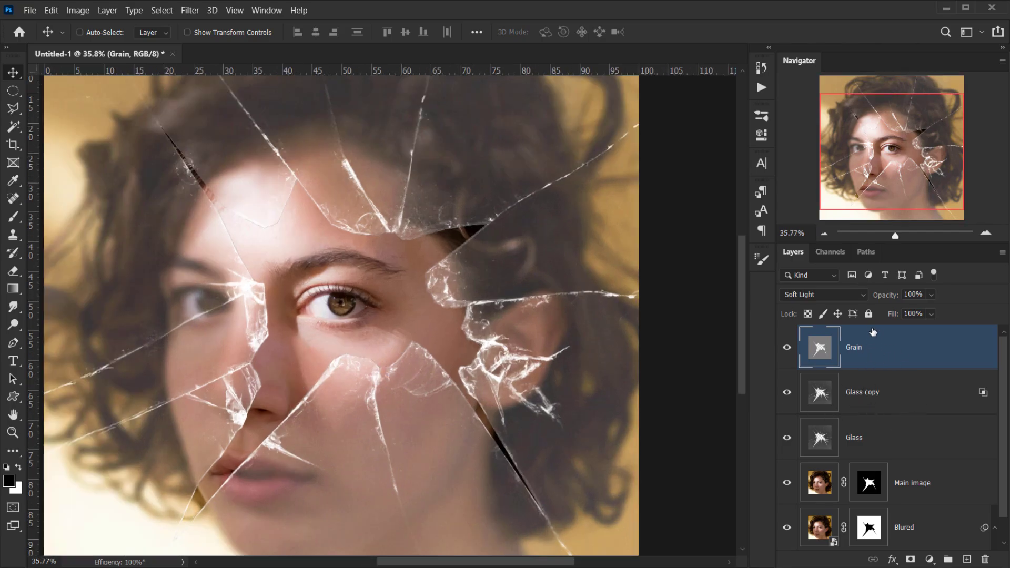
Check the Glass layer hidden and shown, and add a Drop Shadow effect to it.
left_click(885, 428)
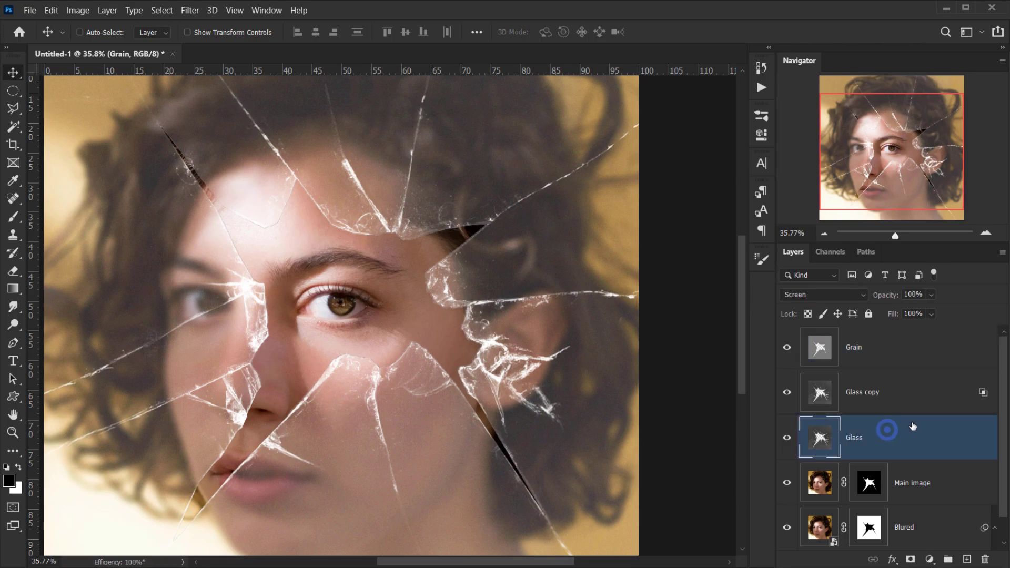
left_click_drag(408, 386, 394, 333)
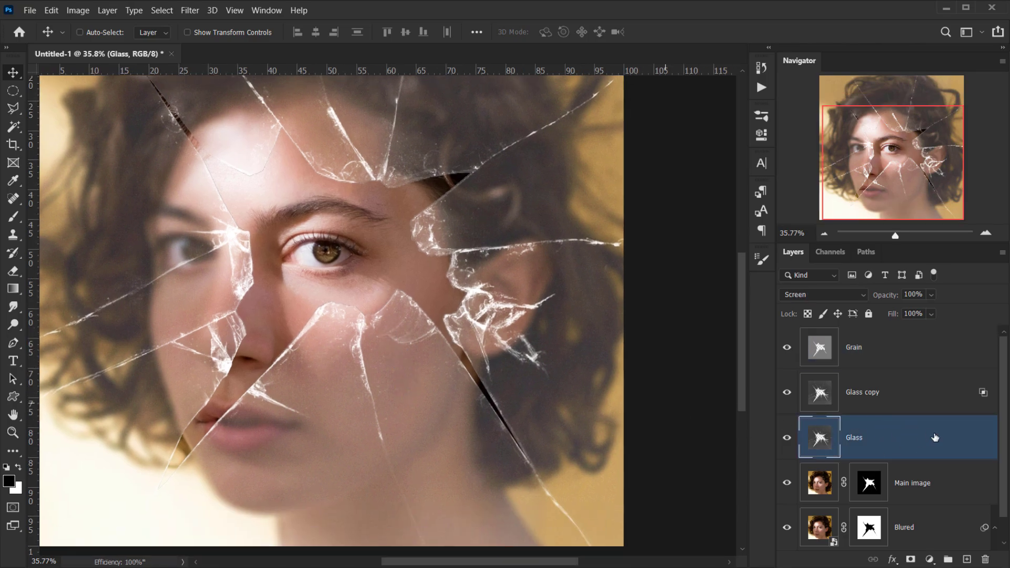
scroll(295, 385, "down", 1)
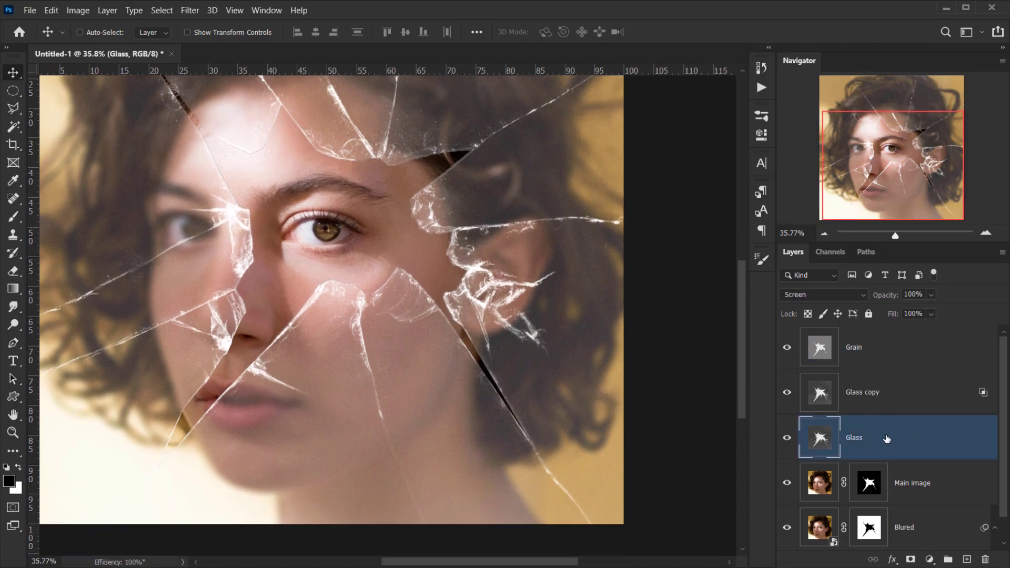
left_click(787, 437)
left_click(787, 438)
left_click(892, 562)
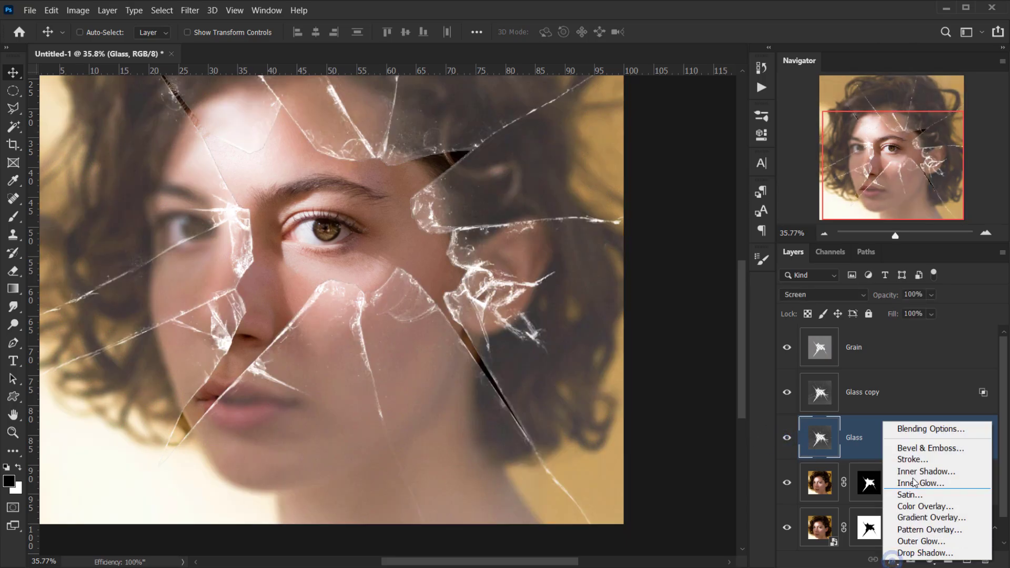
left_click(909, 427)
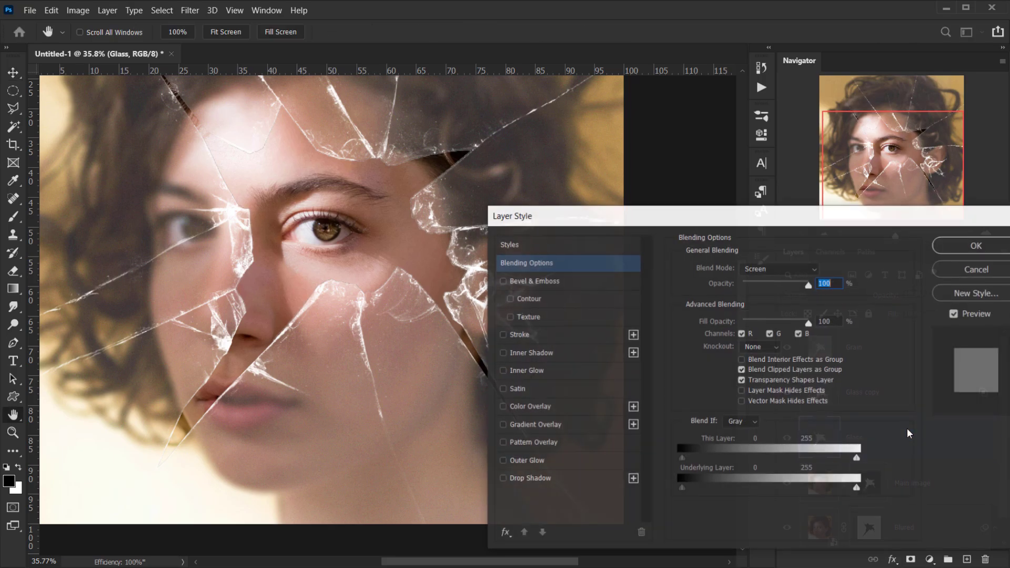
left_click(530, 479)
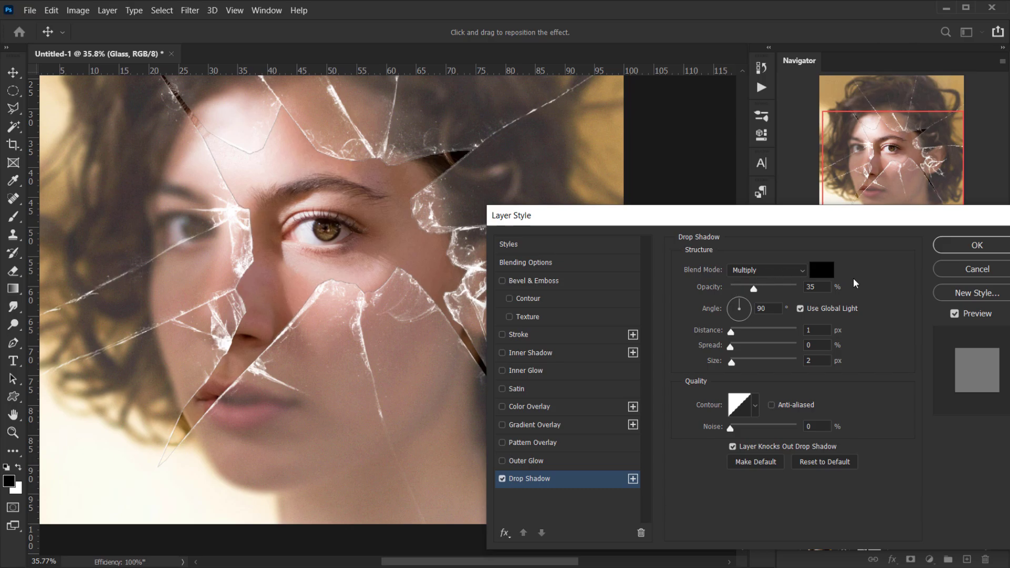
Set the drop shadow color to dark brown 5a3726, using the skin tones as a starting point.
left_click(822, 270)
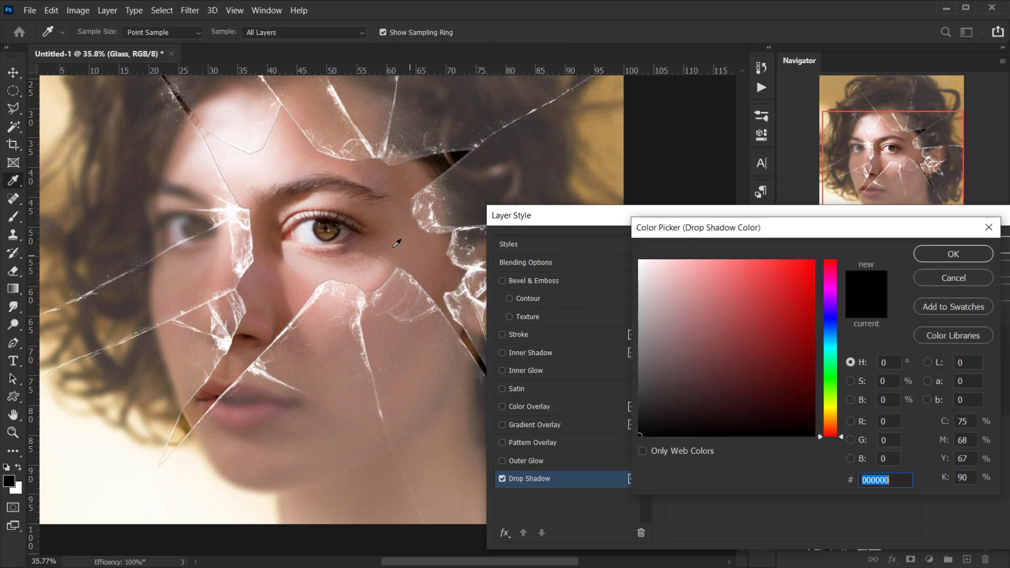
left_click_drag(282, 289, 285, 317)
left_click(740, 357)
left_click_drag(739, 366, 740, 374)
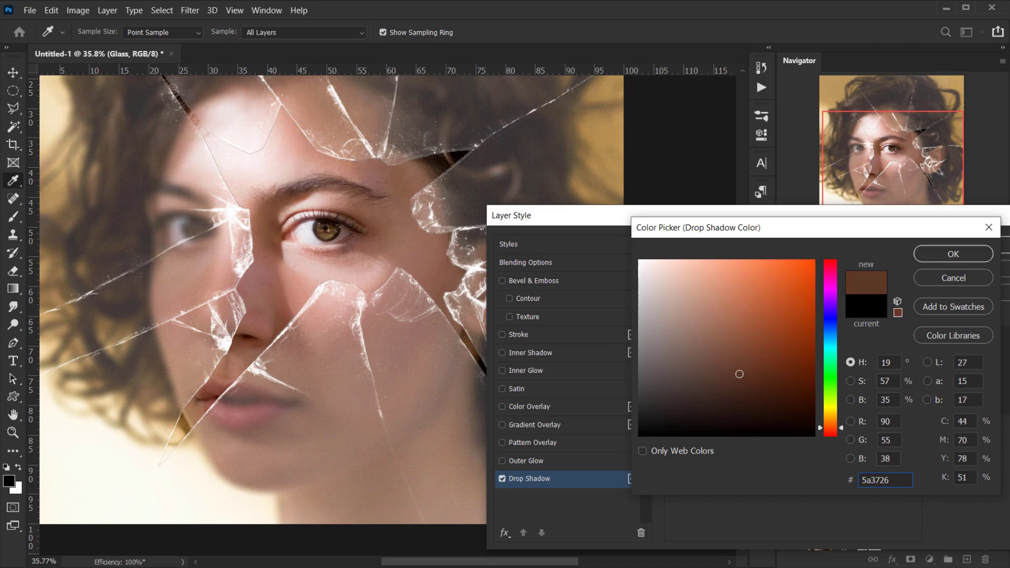
left_click(962, 254)
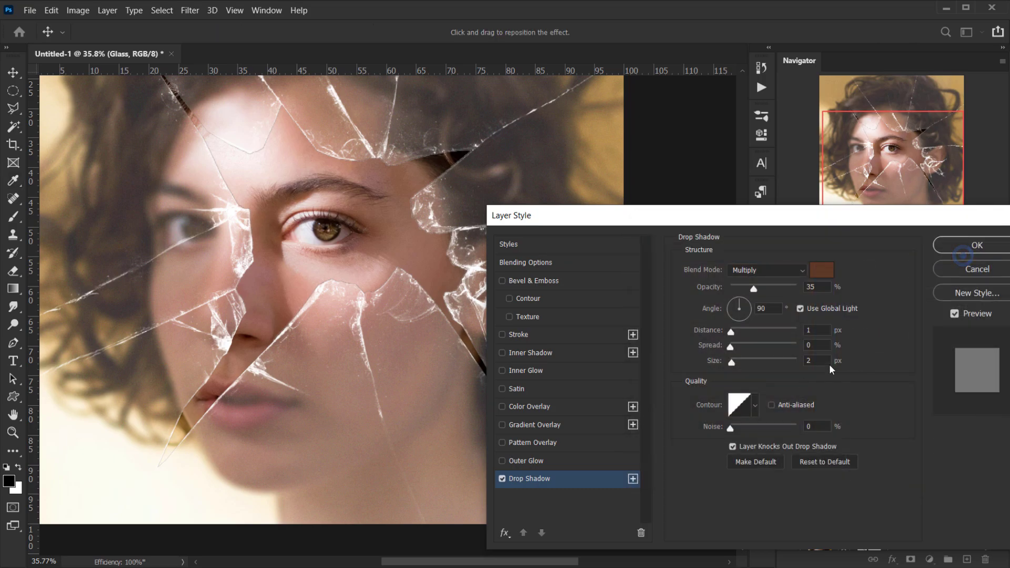
Cast the glass shadow at a 145° angle with a 110 px distance and about 51 px size, and apply the layer style.
double_click(826, 288)
left_click_drag(290, 180, 307, 203)
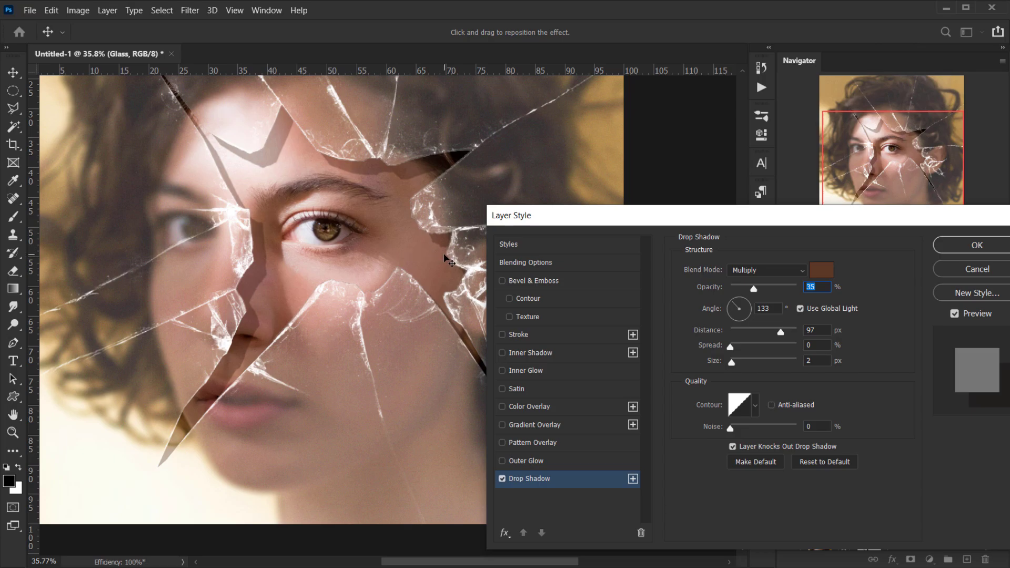
left_click_drag(296, 169, 301, 167)
left_click_drag(734, 361, 749, 362)
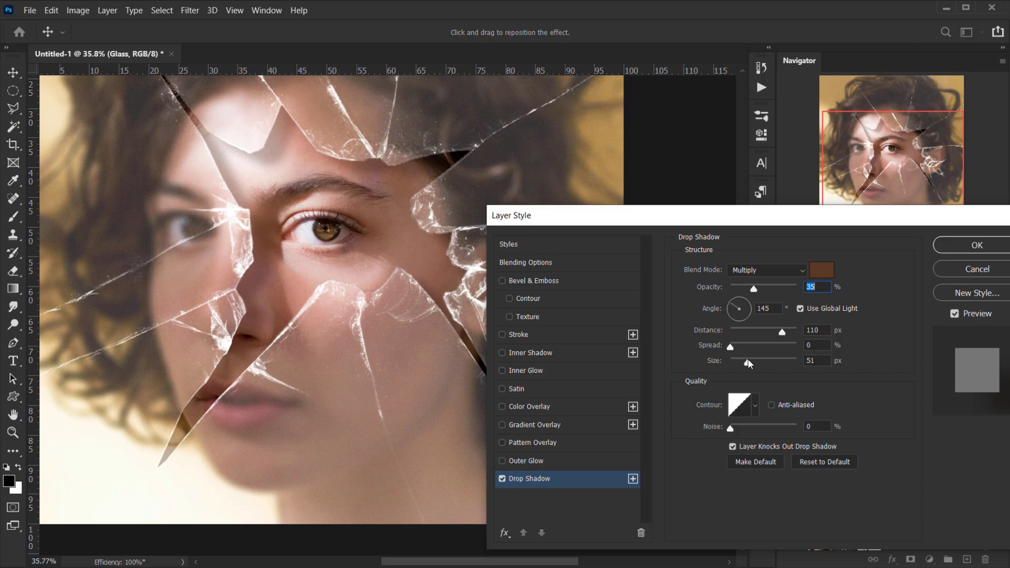
left_click_drag(747, 363, 747, 362)
left_click(976, 245)
Examine the glass shadow across the whole portrait and up close around the eye.
scroll(377, 293, "down", 3)
scroll(377, 293, "up", 2)
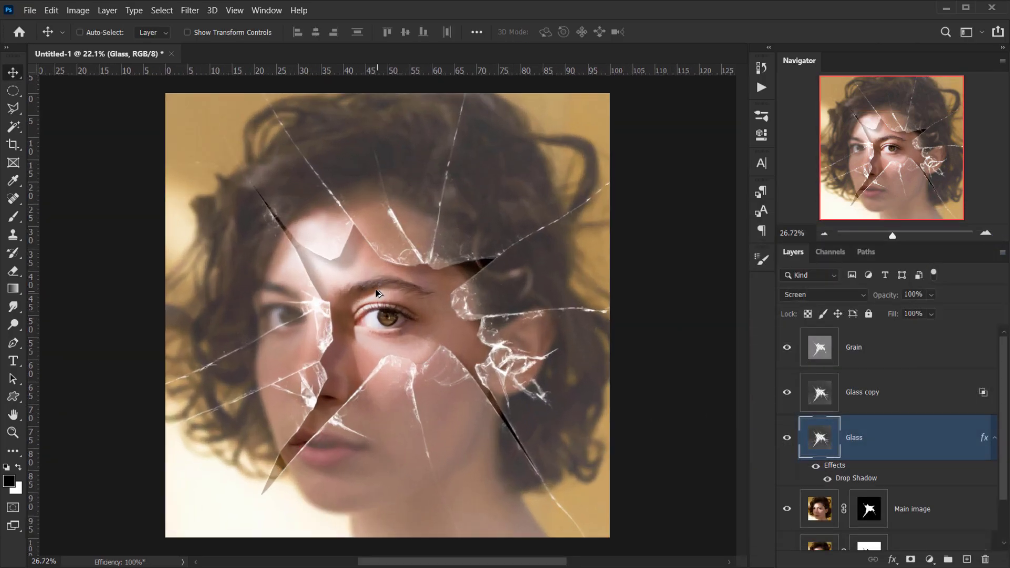
scroll(376, 293, "up", 5)
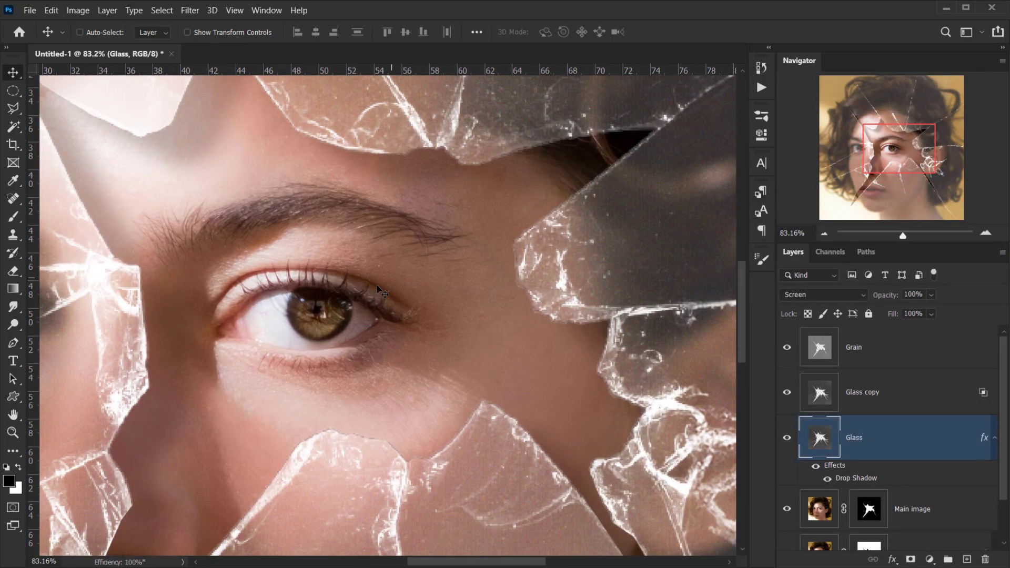
scroll(376, 293, "down", 1)
scroll(235, 190, "down", 4)
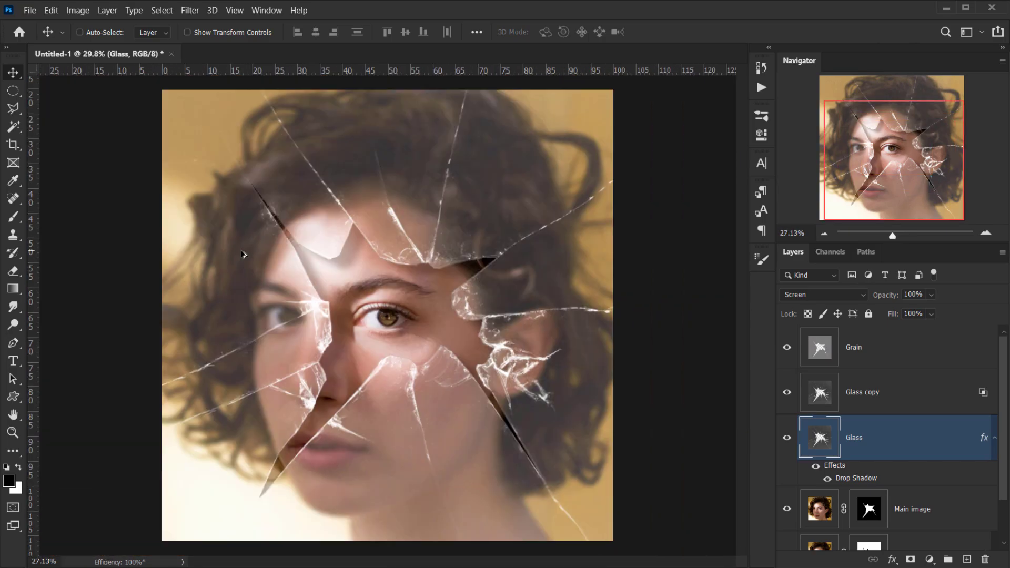
scroll(241, 254, "up", 2)
scroll(263, 295, "right", 3)
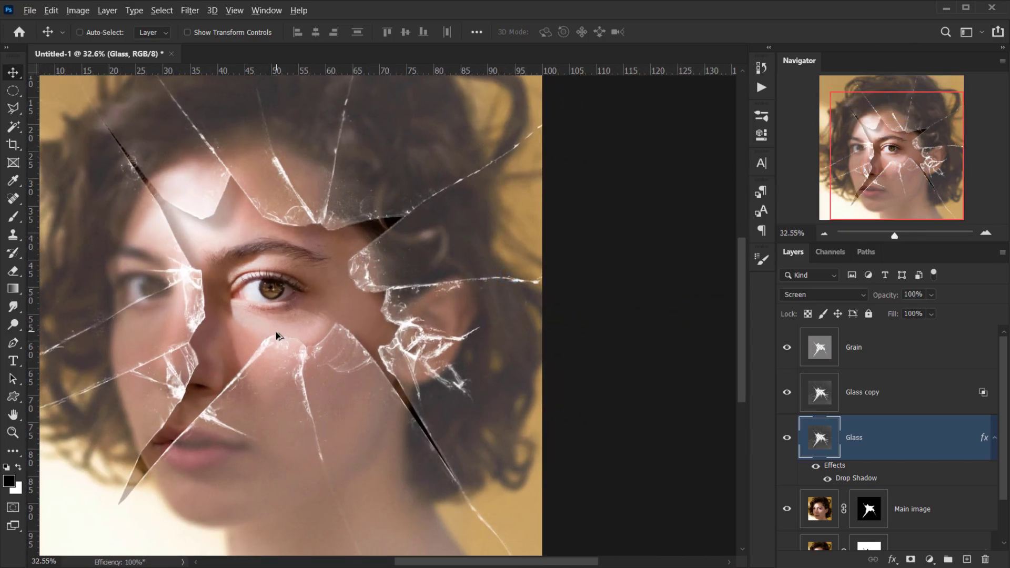
scroll(276, 337, "down", 2)
scroll(401, 372, "up", 2)
left_click_drag(434, 347, 370, 323)
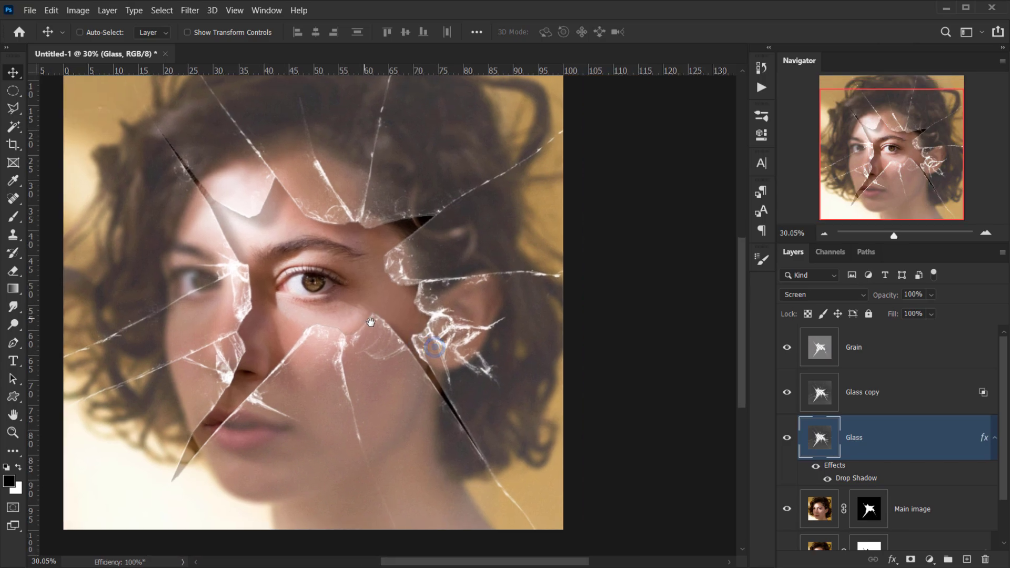
Collapse the effects list of the Glass layer and the smart filters list of the Blured layer.
left_click(994, 437)
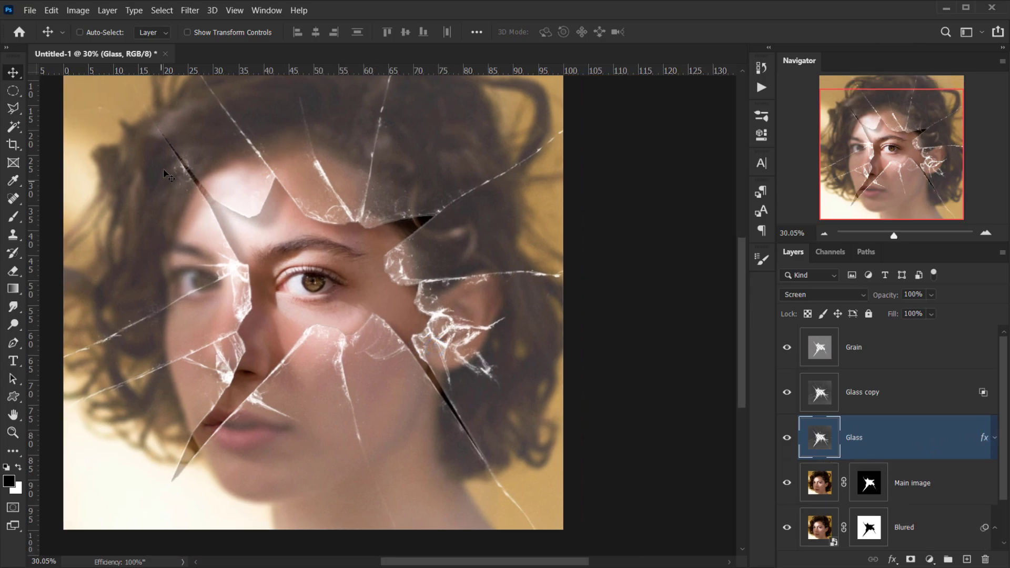
scroll(977, 530, "down", 1)
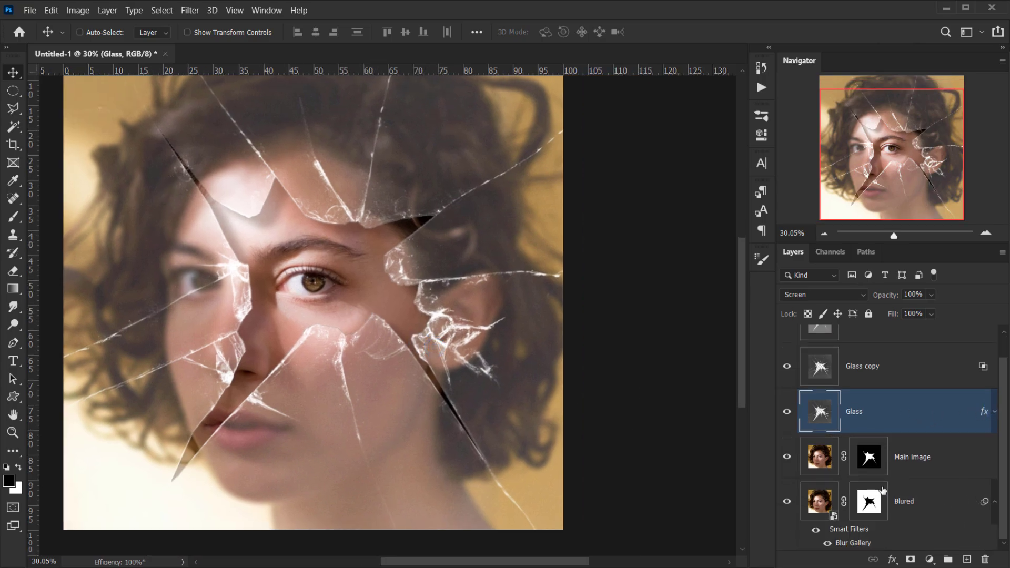
left_click(993, 505)
scroll(354, 392, "up", 2)
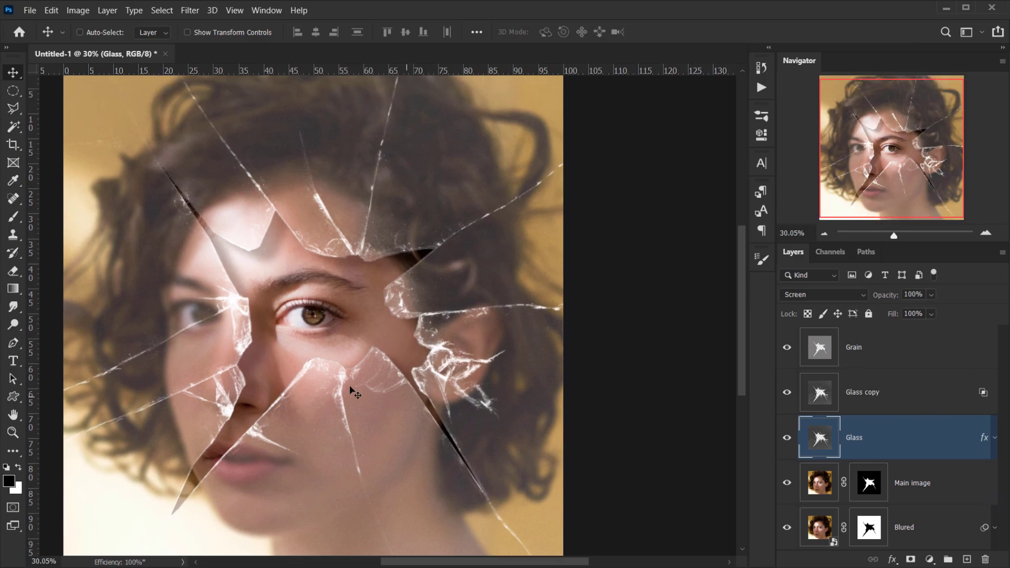
scroll(350, 389, "down", 3)
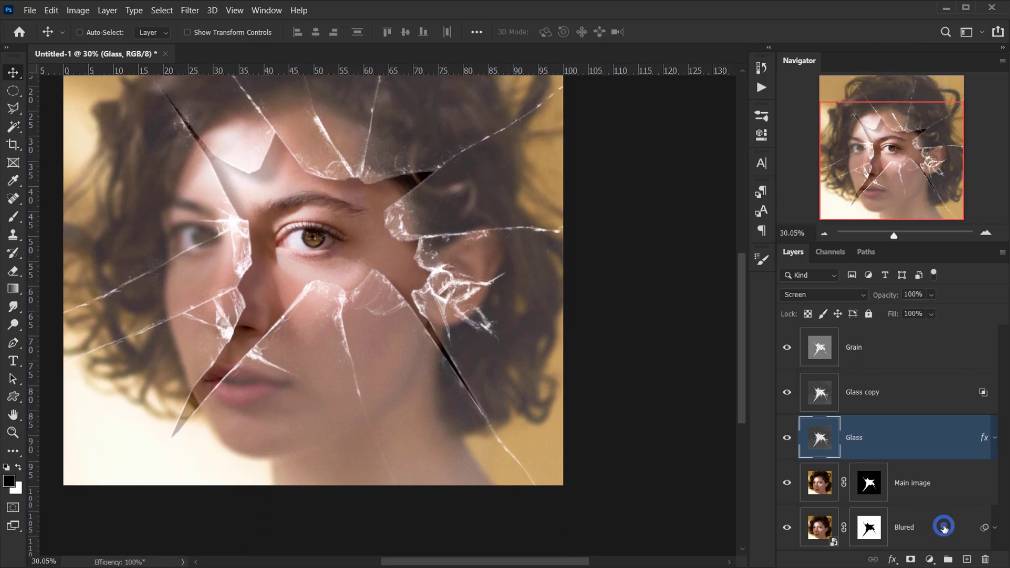
Check the Blured layer hidden and shown, and add an Exposure adjustment layer clipped to it.
left_click(943, 527)
left_click(791, 527)
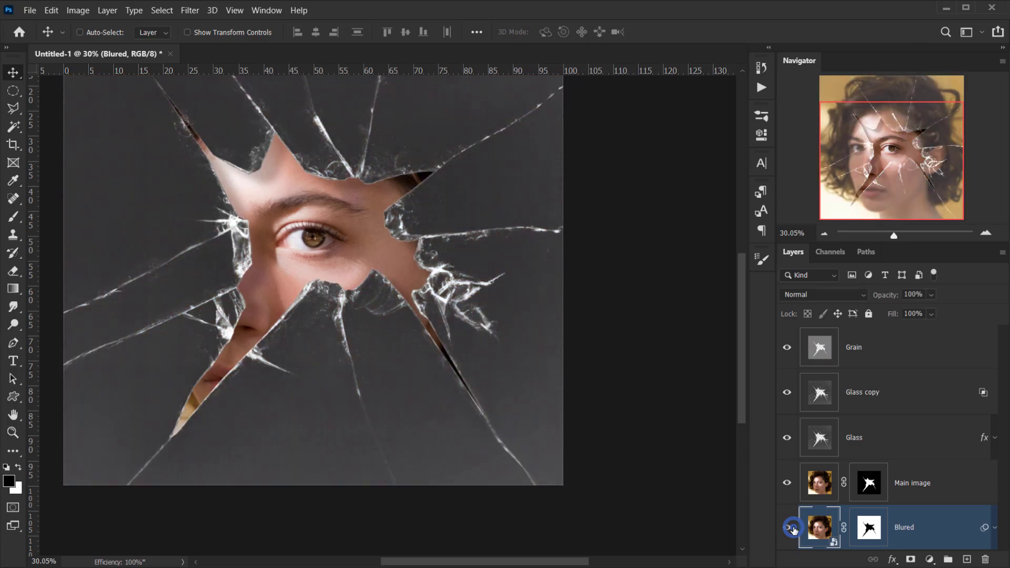
left_click(792, 527)
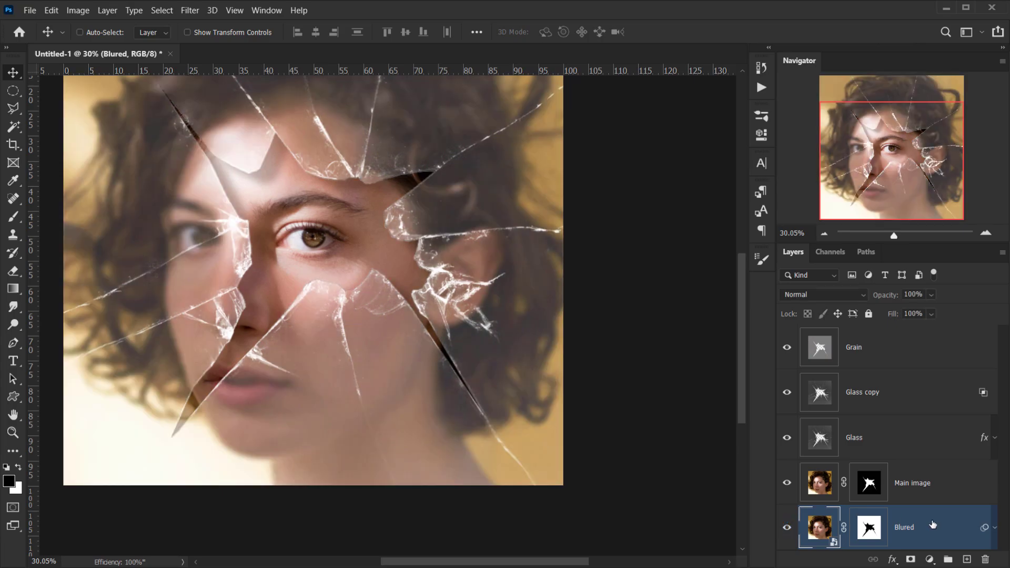
left_click(929, 560)
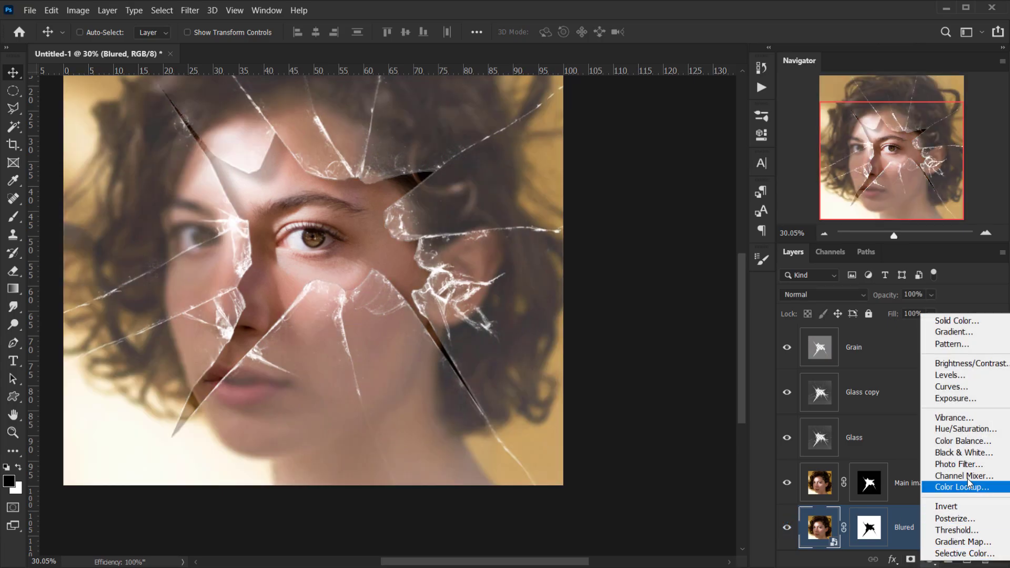
left_click(961, 399)
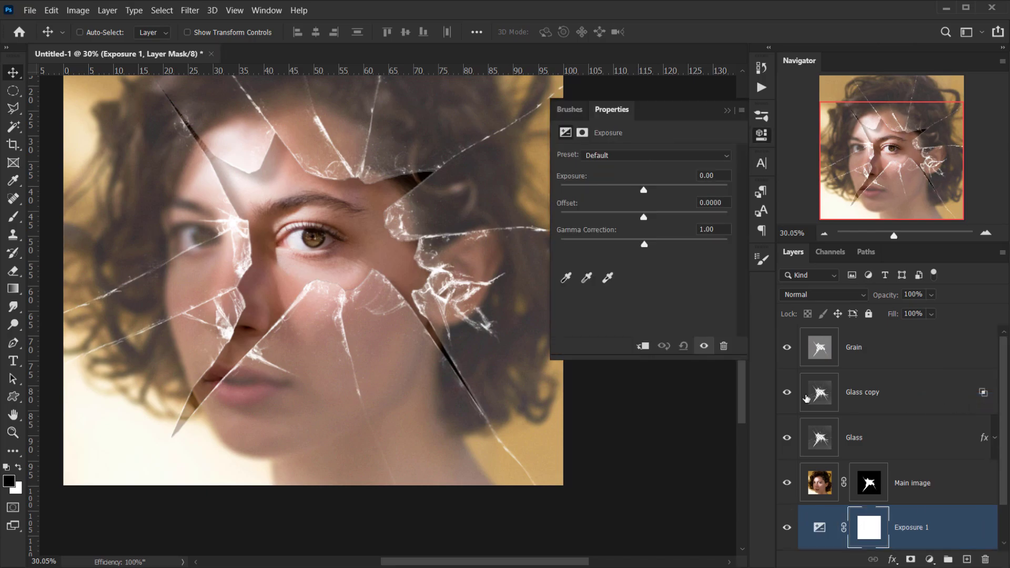
left_click(643, 346)
scroll(931, 531, "down", 1)
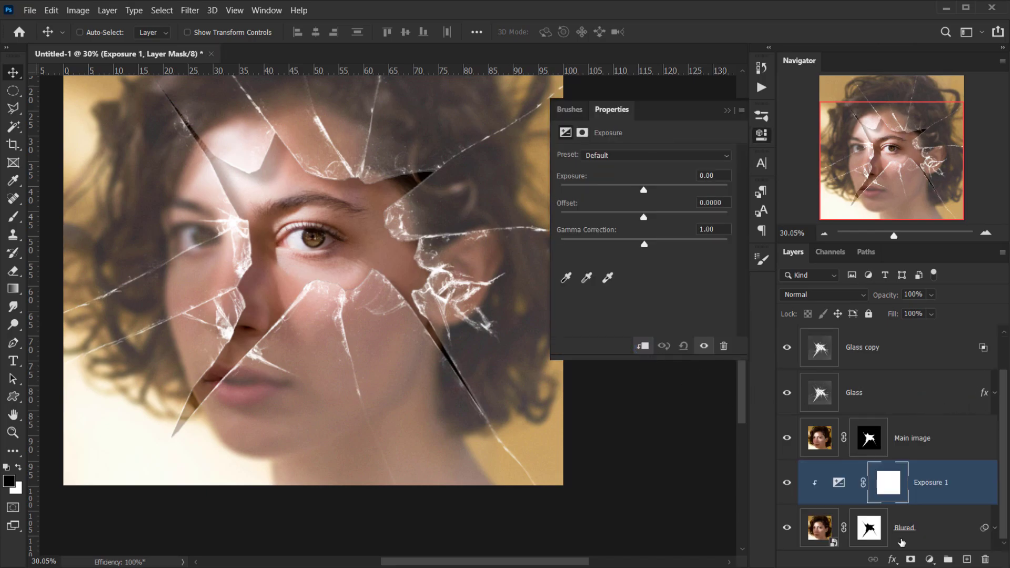
Set the Exposure value of the clipped adjustment to -0.5.
left_click(717, 181)
type("-0.5")
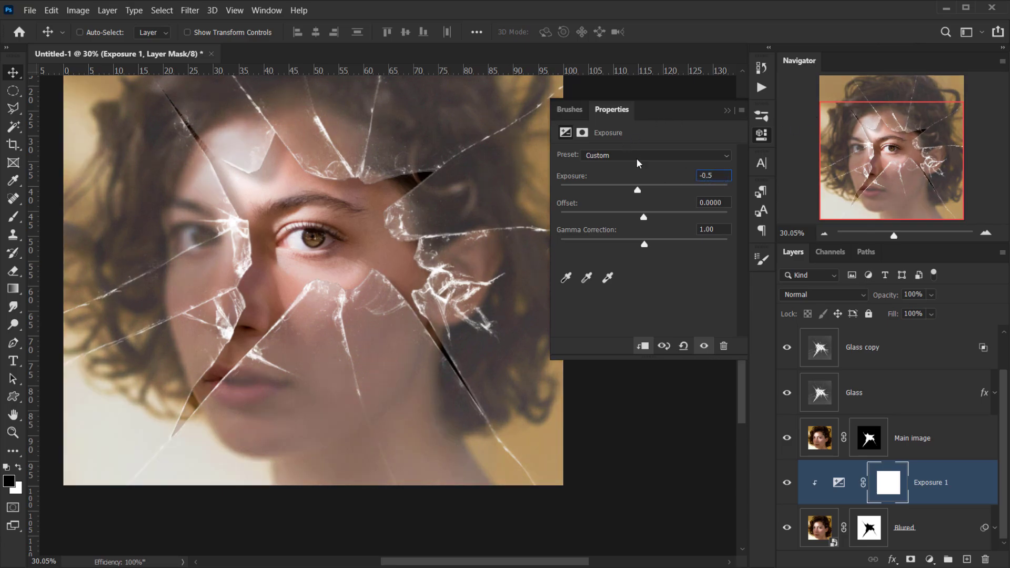
left_click(727, 110)
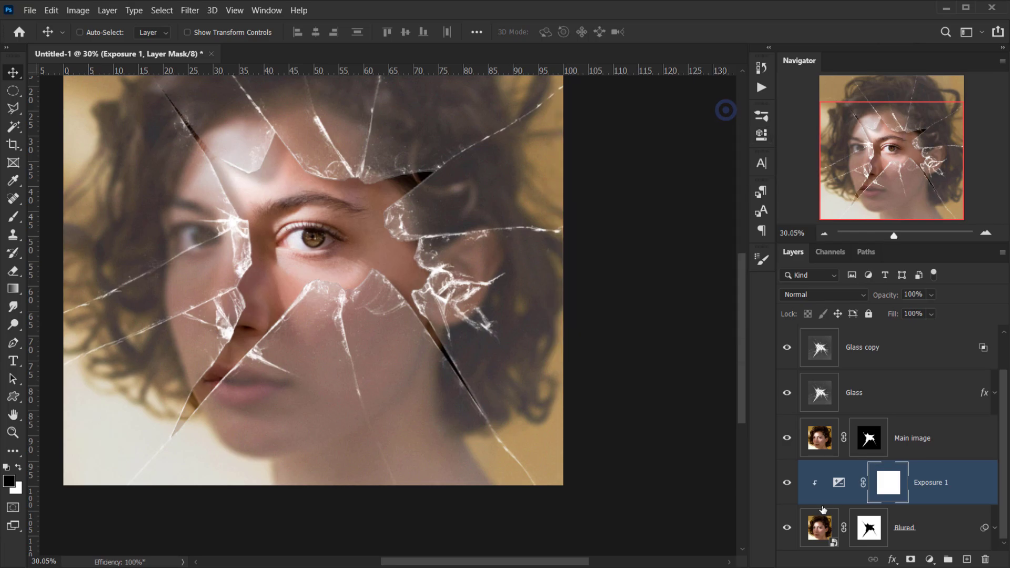
Compare the reflection with the Exposure adjustment hidden and shown, and inspect the composite overall and near the eyes.
left_click(788, 485)
left_click(787, 483)
key("ctrl+0")
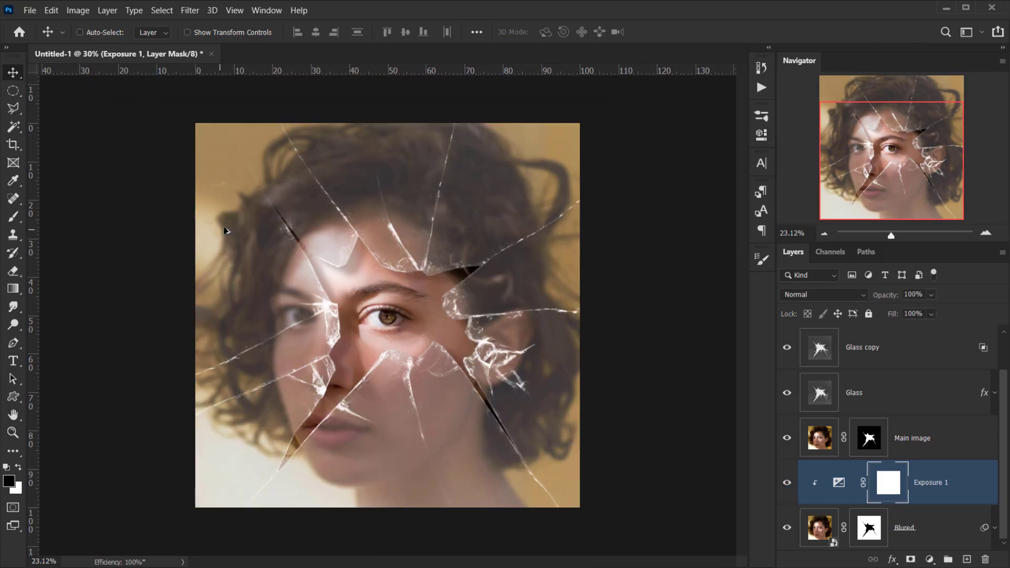
scroll(312, 298, "up", 2)
scroll(313, 298, "up", 3)
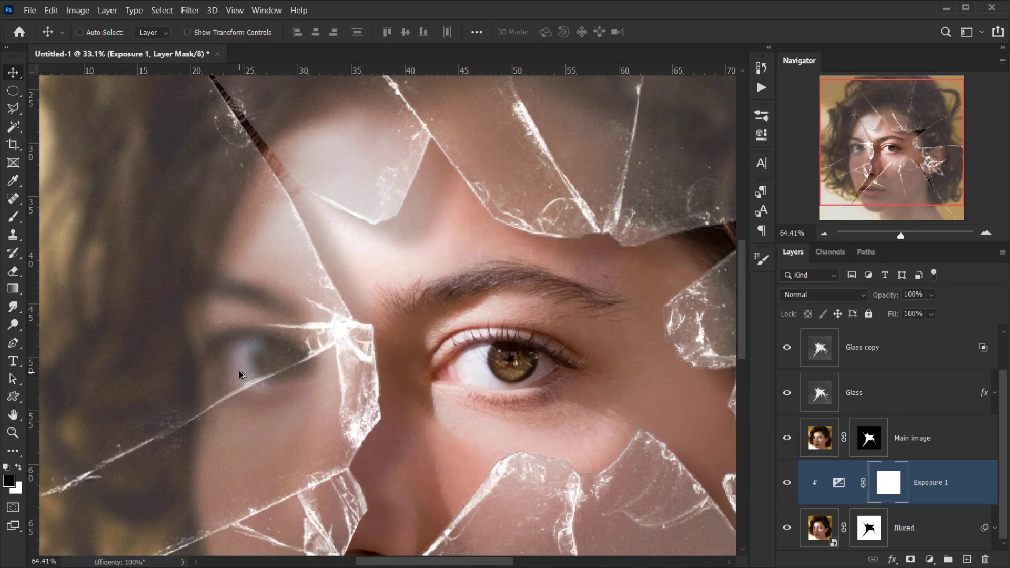
scroll(241, 376, "down", 2)
scroll(526, 405, "down", 2)
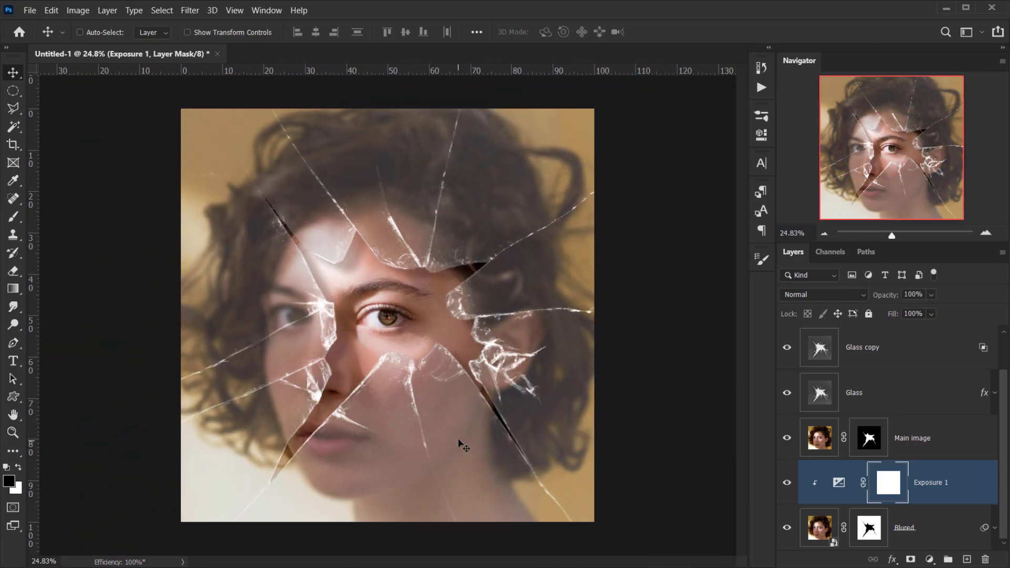
scroll(333, 400, "up", 1)
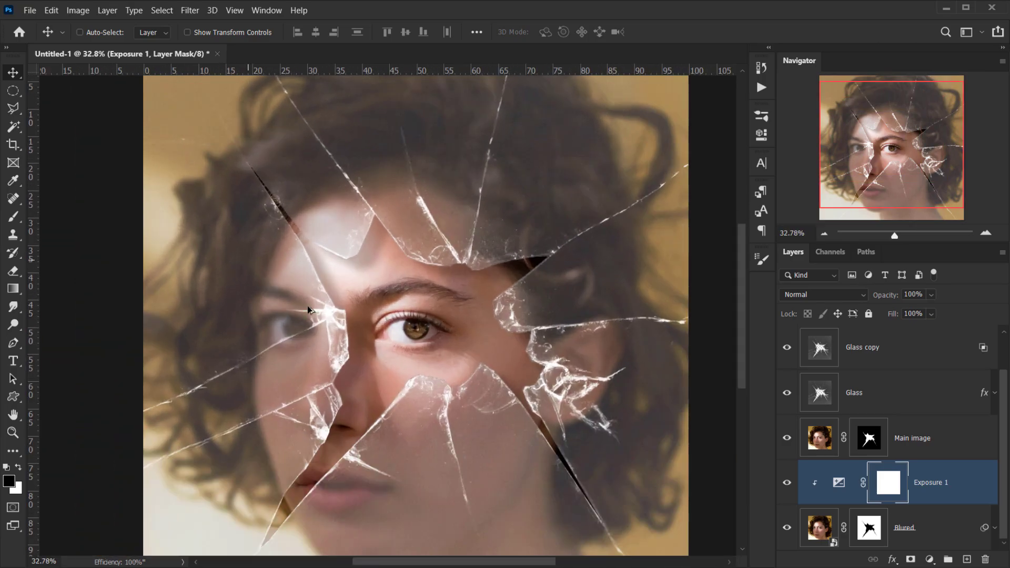
Compare the reflection with the Exposure 1 layer hidden and shown, and view the whole composite.
left_click(786, 487)
left_click(785, 488)
scroll(372, 422, "down", 2)
scroll(372, 422, "up", 1)
scroll(875, 442, "up", 1)
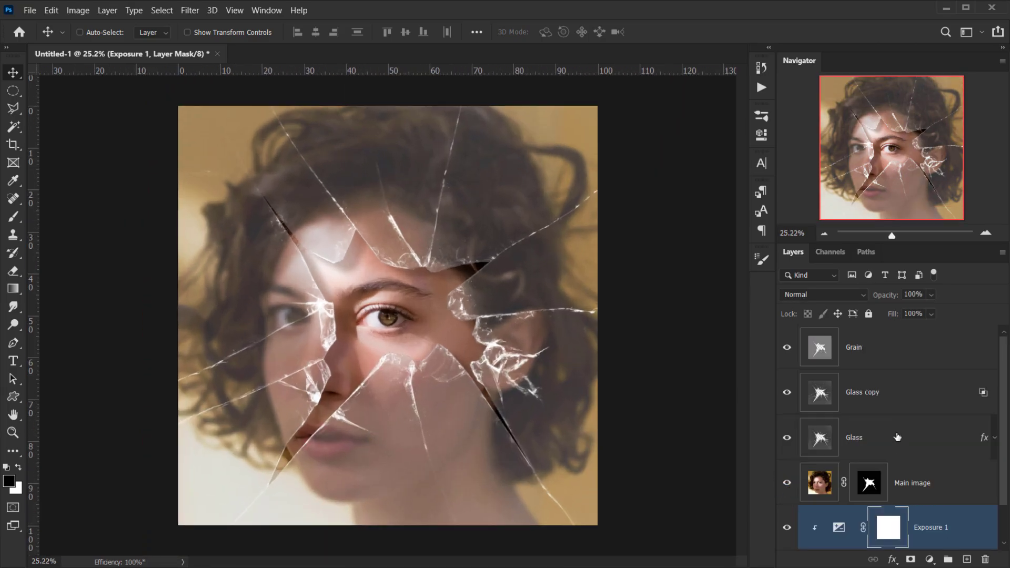
Add a Gradient Map adjustment layer above the Grain layer.
left_click(870, 338)
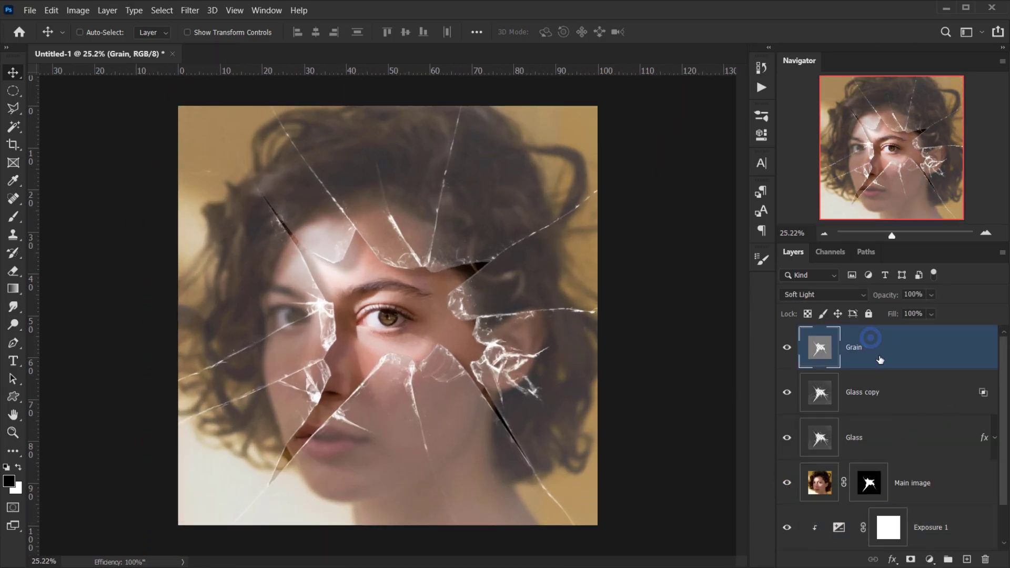
left_click(930, 560)
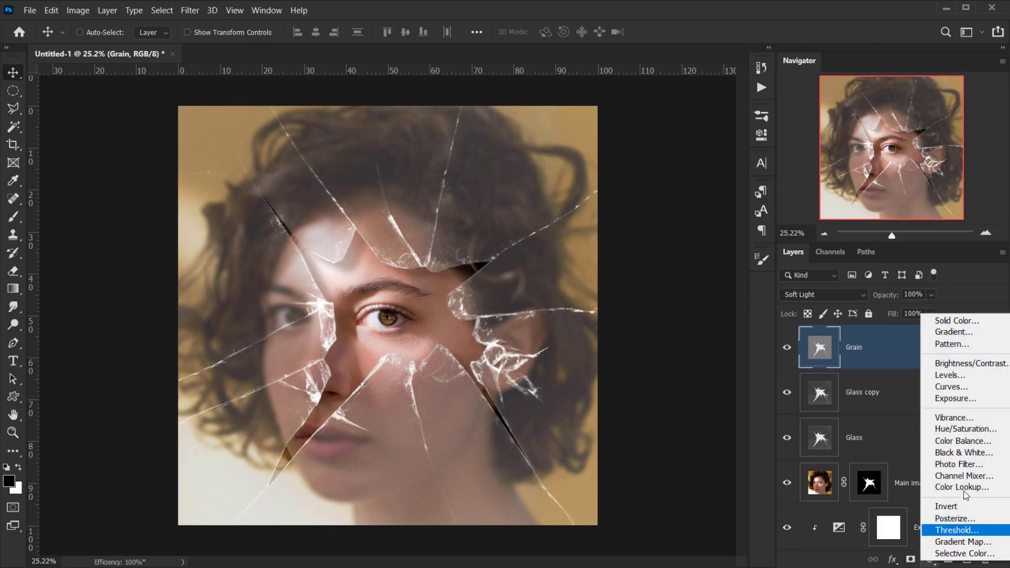
left_click(976, 541)
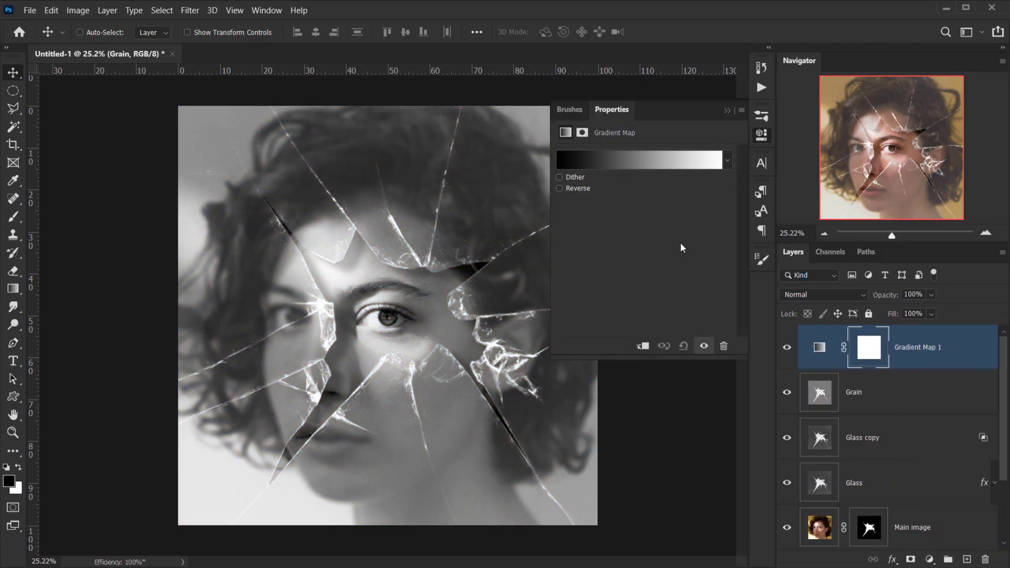
Set the dark colour stop of the gradient map to the very dark red 1a0604.
left_click(604, 162)
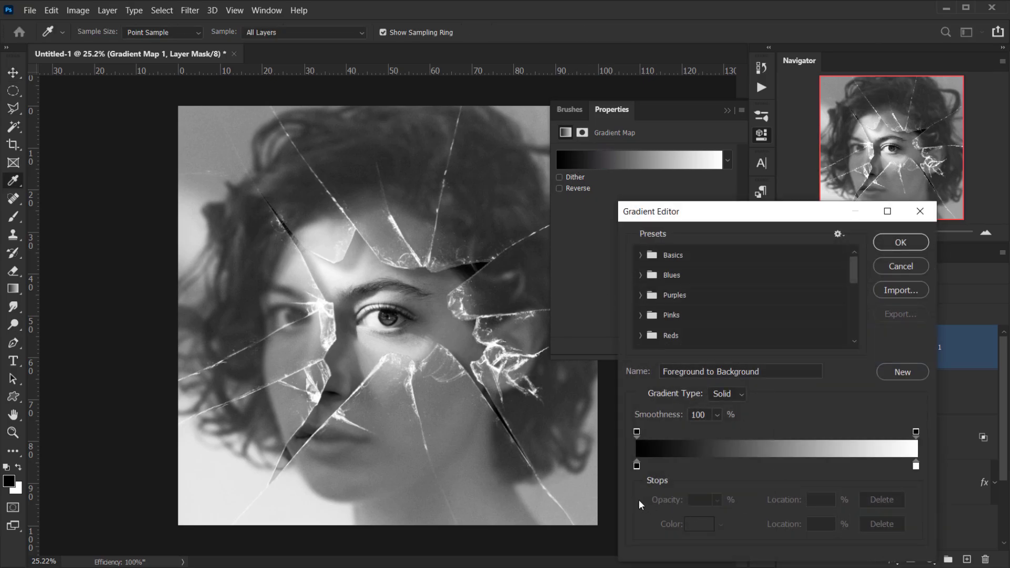
double_click(636, 466)
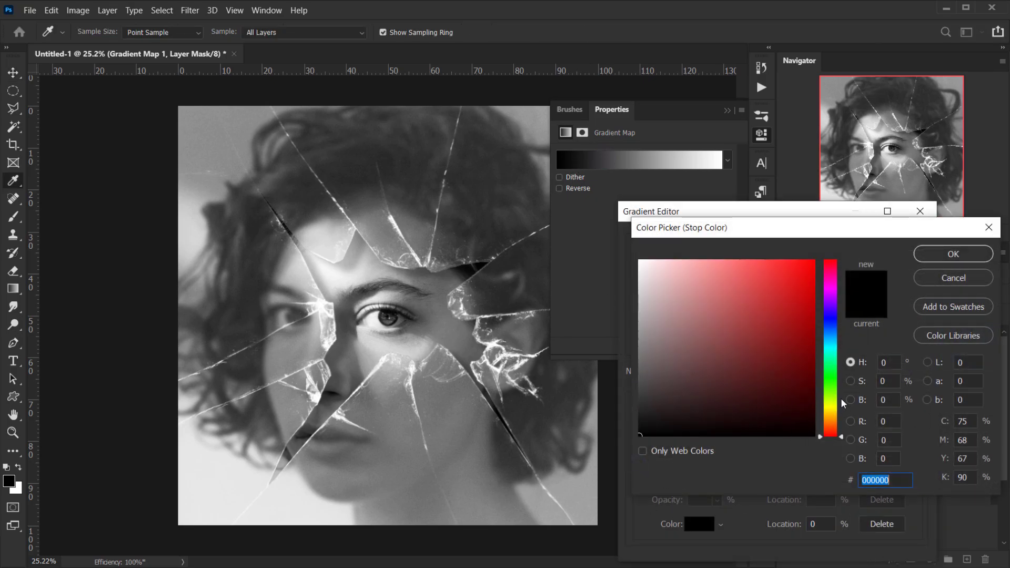
left_click_drag(828, 411, 830, 433)
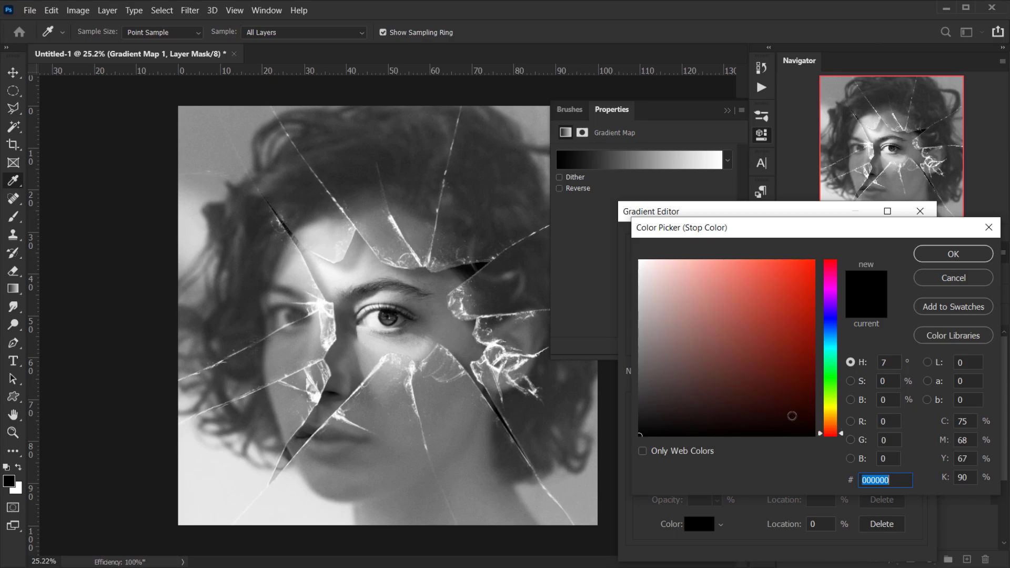
left_click(771, 418)
left_click(772, 407)
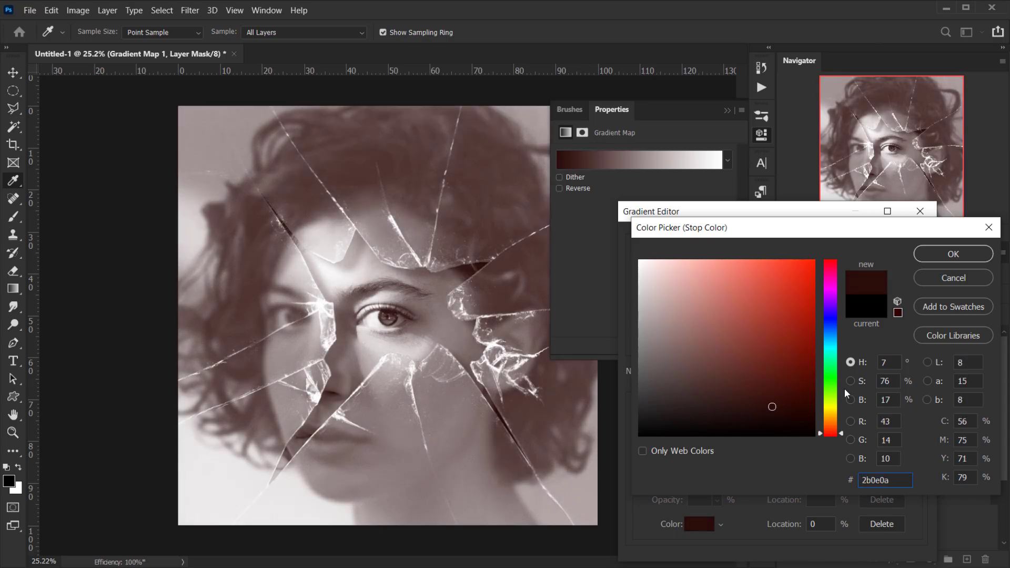
left_click_drag(793, 413, 791, 418)
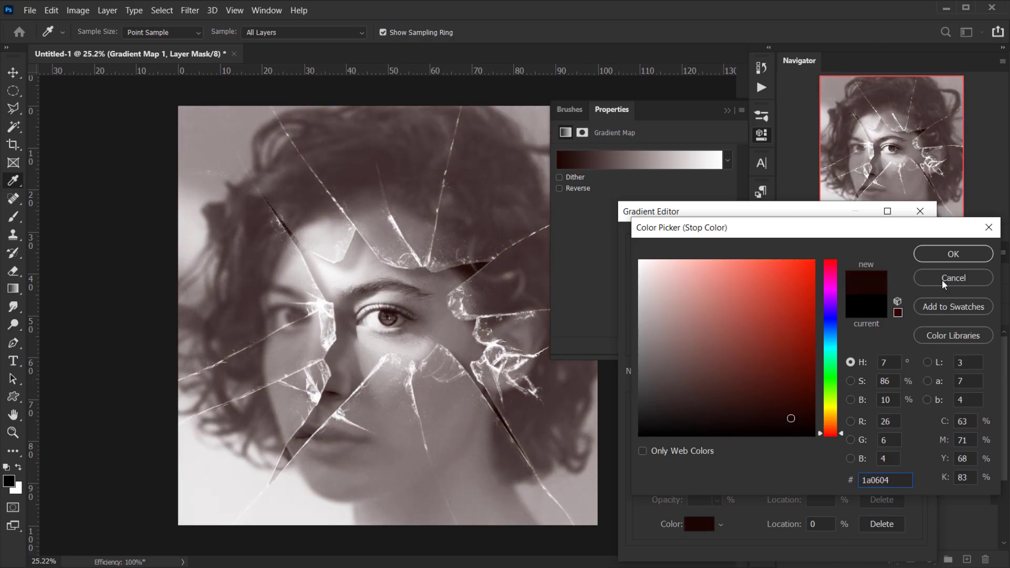
left_click(952, 254)
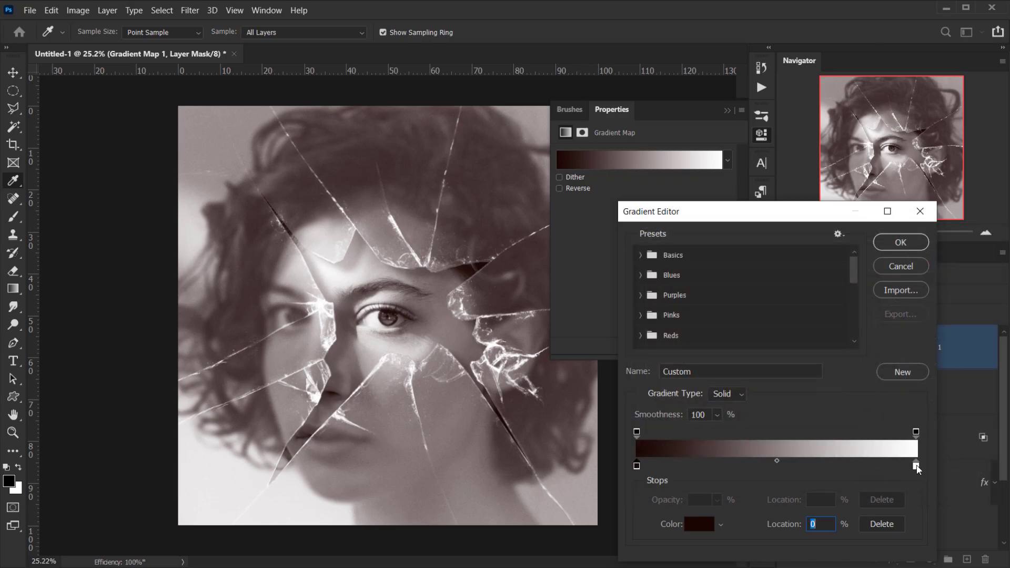
Set the white colour stop of the gradient map to the blue 3c62a2 and apply the edited gradient.
double_click(916, 466)
left_click_drag(826, 362, 828, 329)
left_click(753, 325)
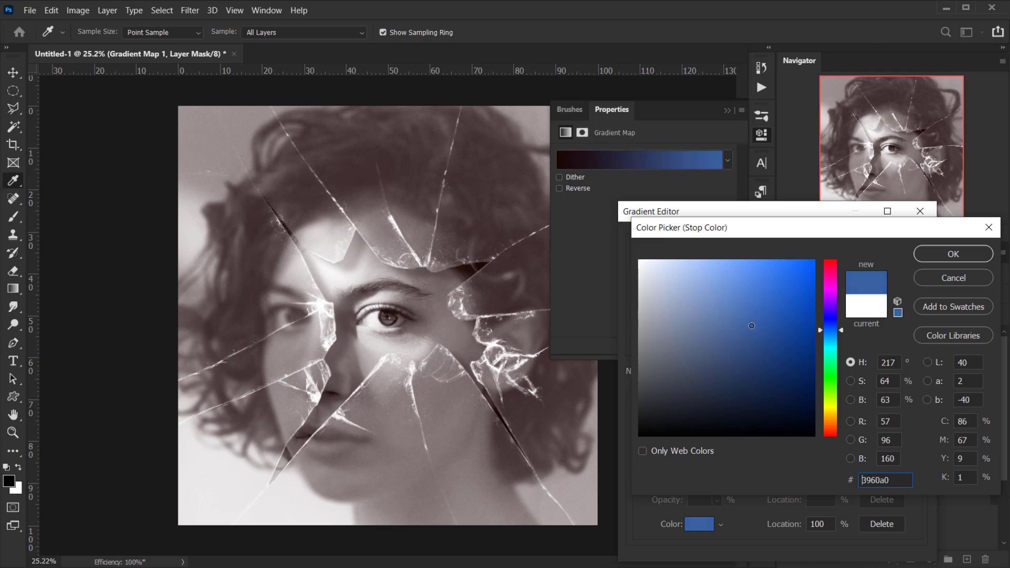
left_click(750, 324)
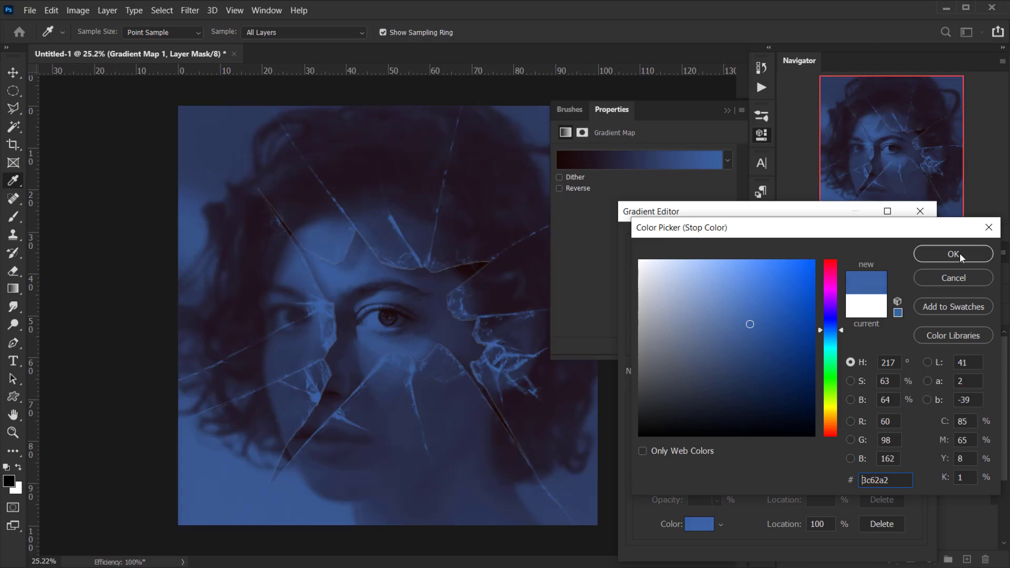
left_click(960, 257)
left_click(898, 240)
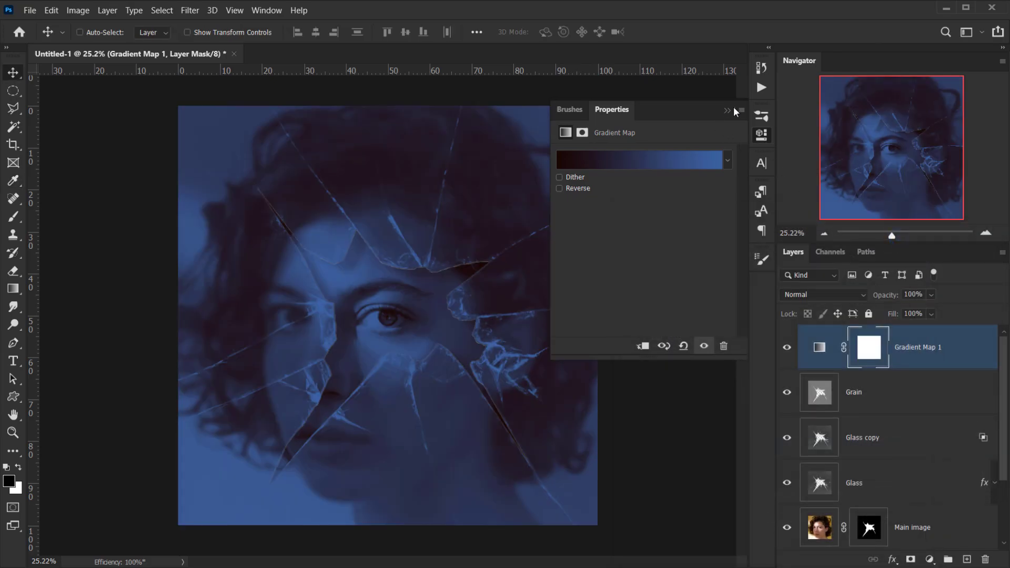
Set the Gradient Map layer's blend mode to Soft Light and its opacity to 39%.
left_click(726, 111)
left_click(825, 290)
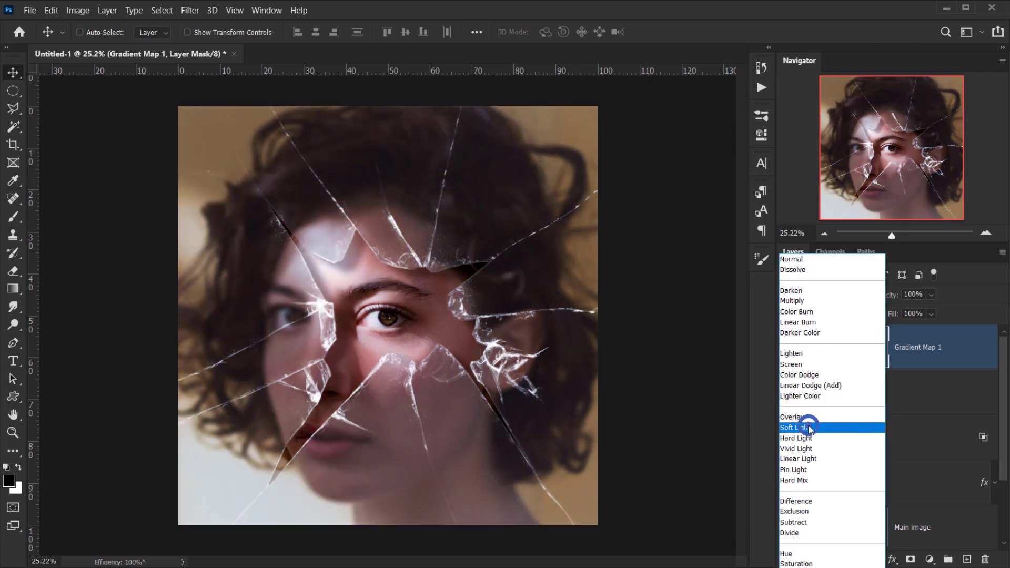
left_click(803, 427)
left_click(891, 294)
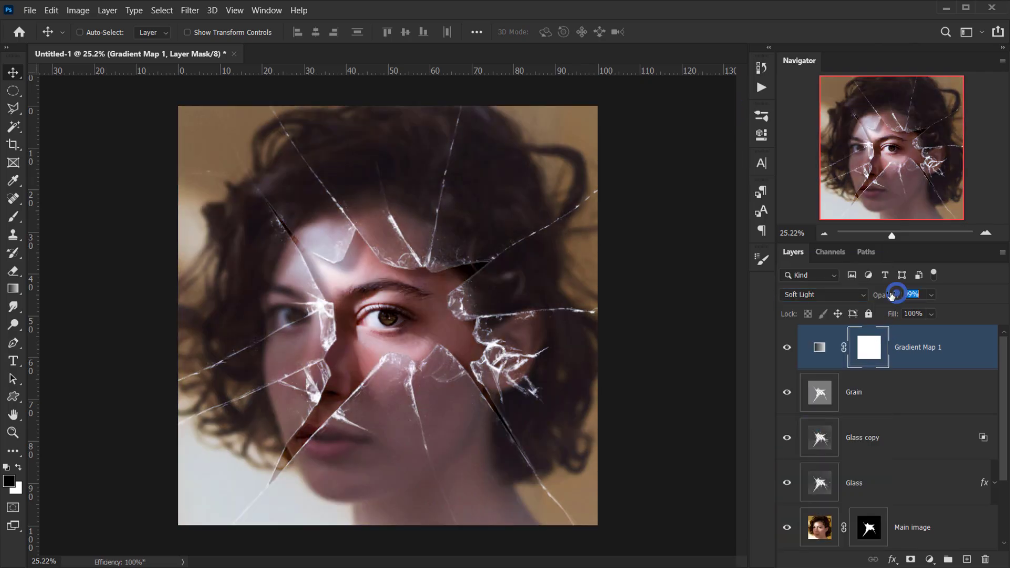
left_click_drag(891, 295, 775, 312)
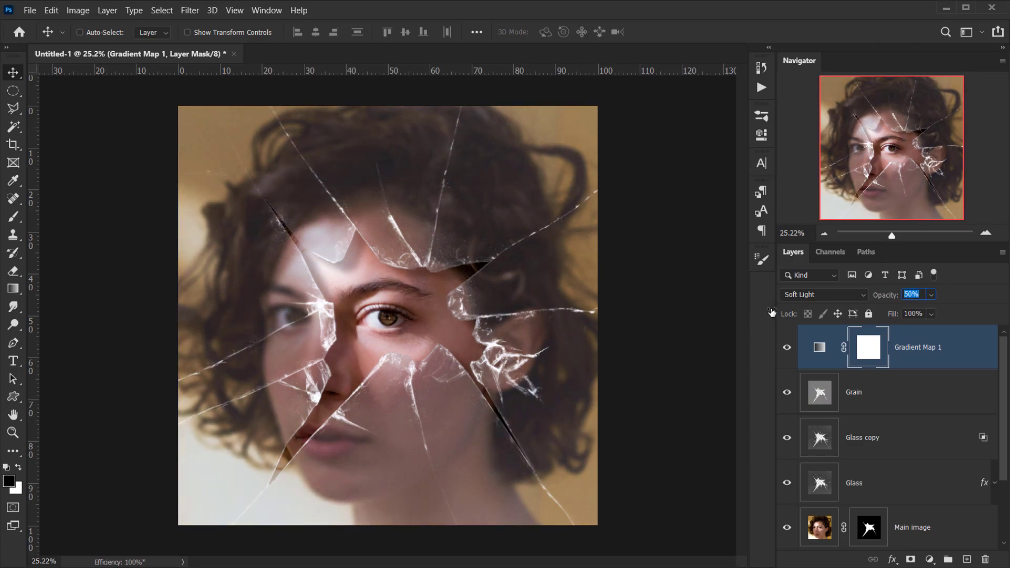
left_click_drag(771, 312, 767, 313)
left_click(943, 338)
left_click_drag(892, 296, 890, 300)
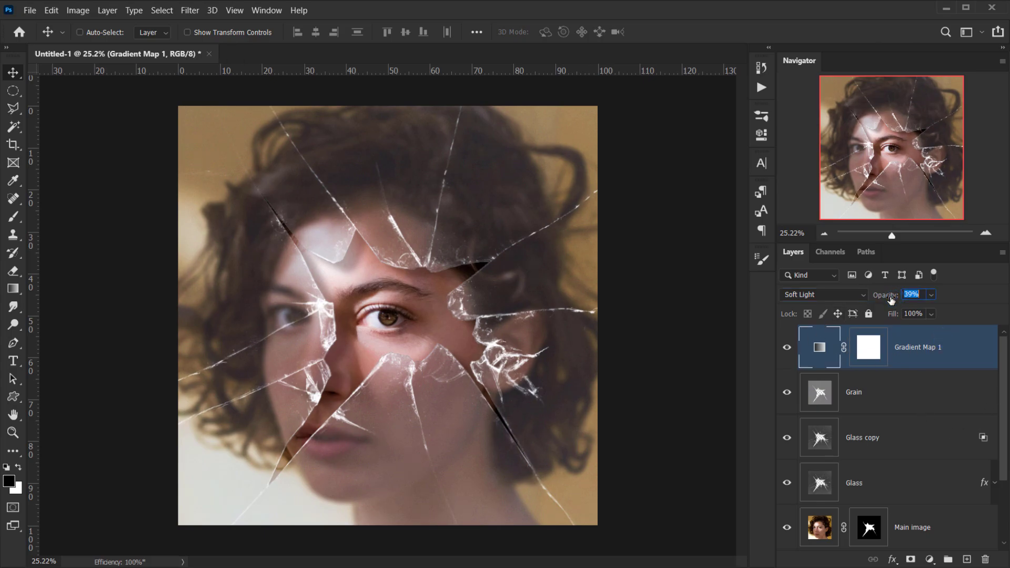
Compare the composite with the Gradient Map layer hidden and shown.
left_click(789, 347)
left_click(789, 346)
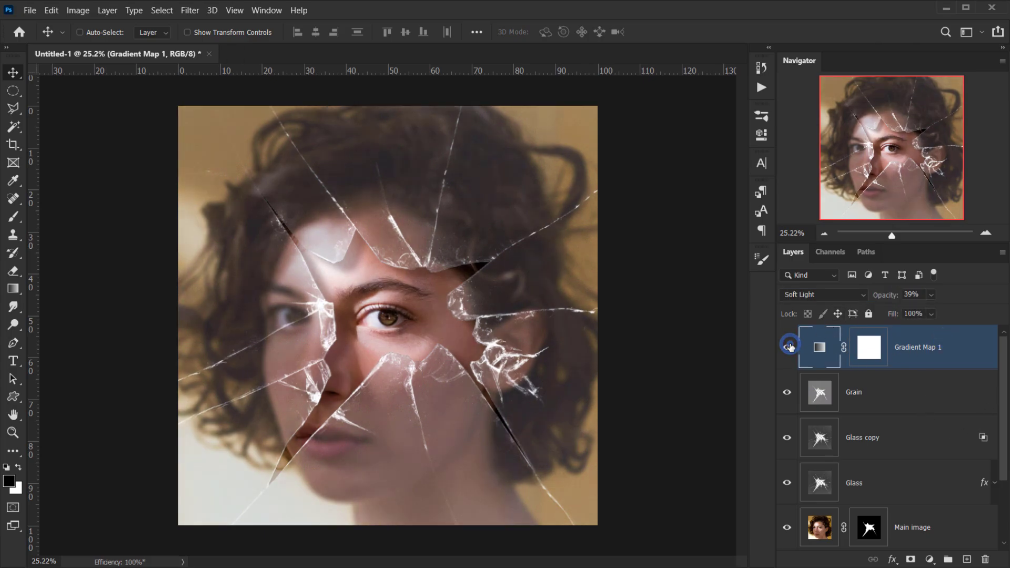
left_click(789, 346)
left_click(789, 347)
View the finished composite enlarged in full screen with all interface elements hidden.
key("ctrl+plus")
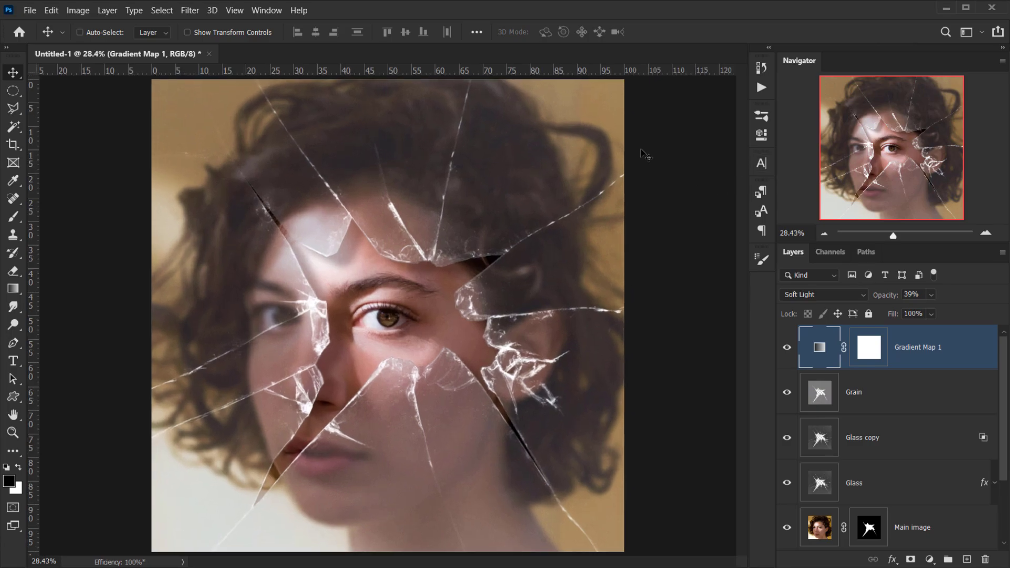
left_click(699, 18)
left_click(654, 241)
key("Tab")
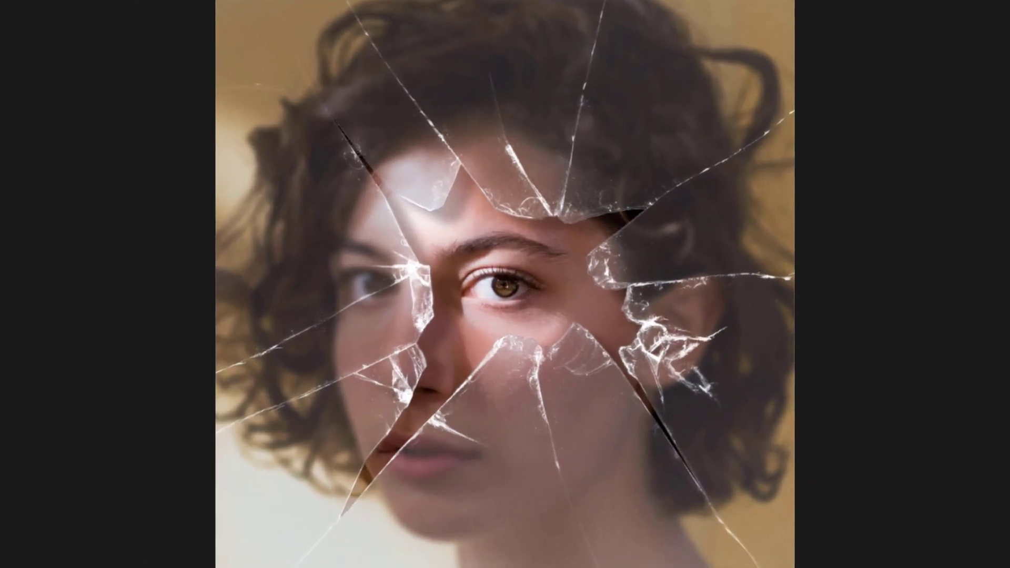